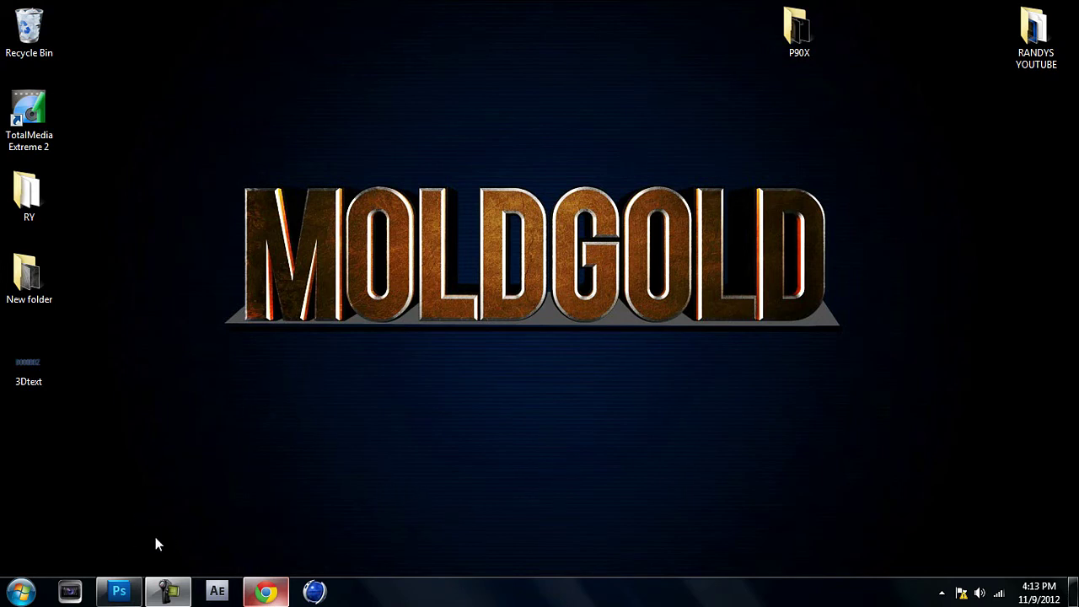
- Switch to Photoshop and set up a new document 1280 pixels wide and 720 pixels high
left_click(119, 593)
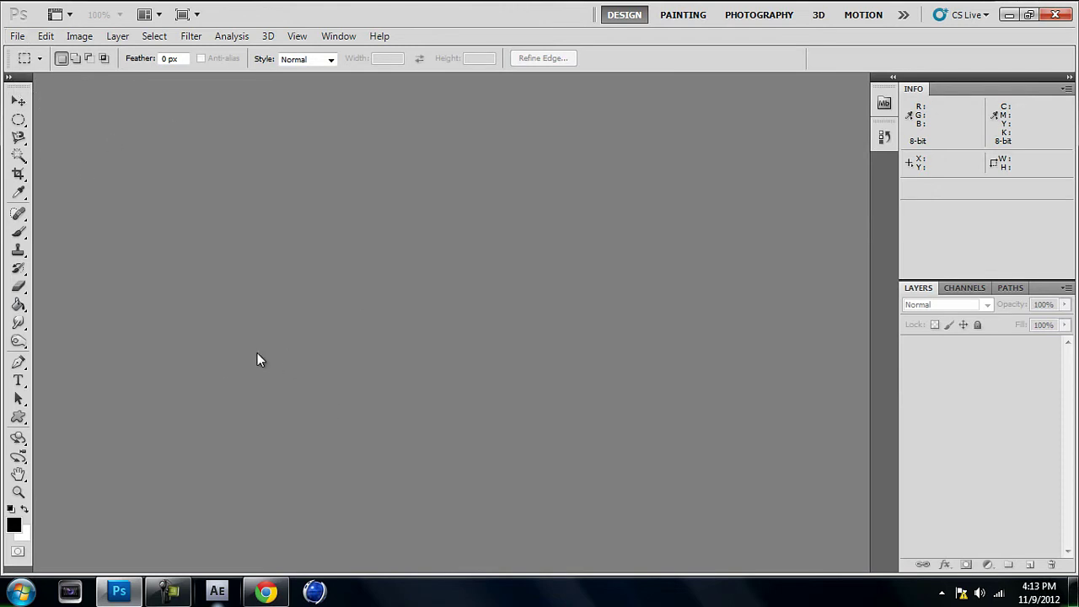
left_click(17, 35)
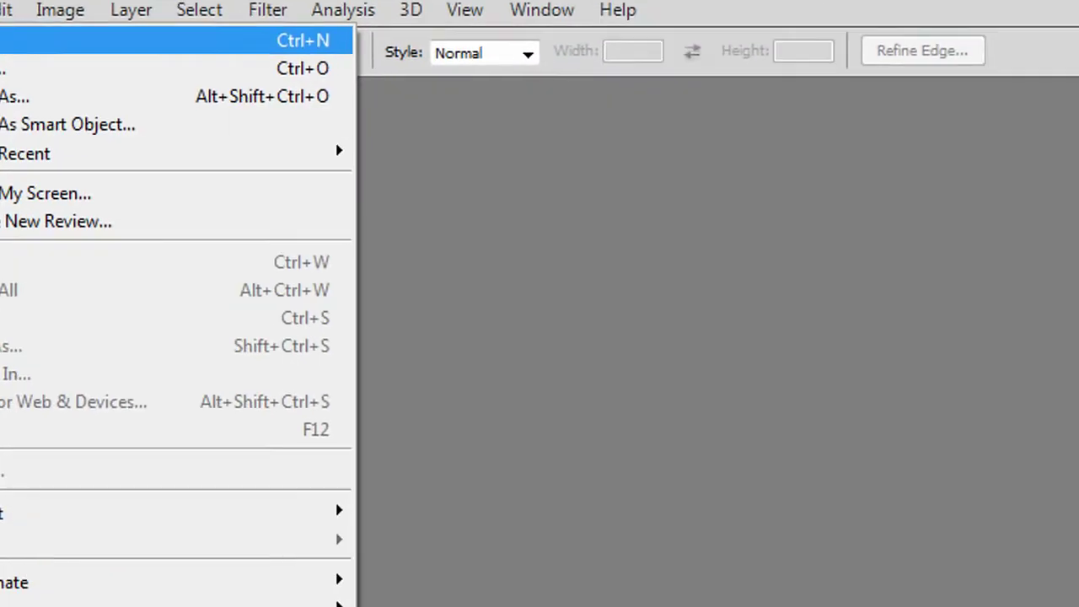
left_click(63, 100)
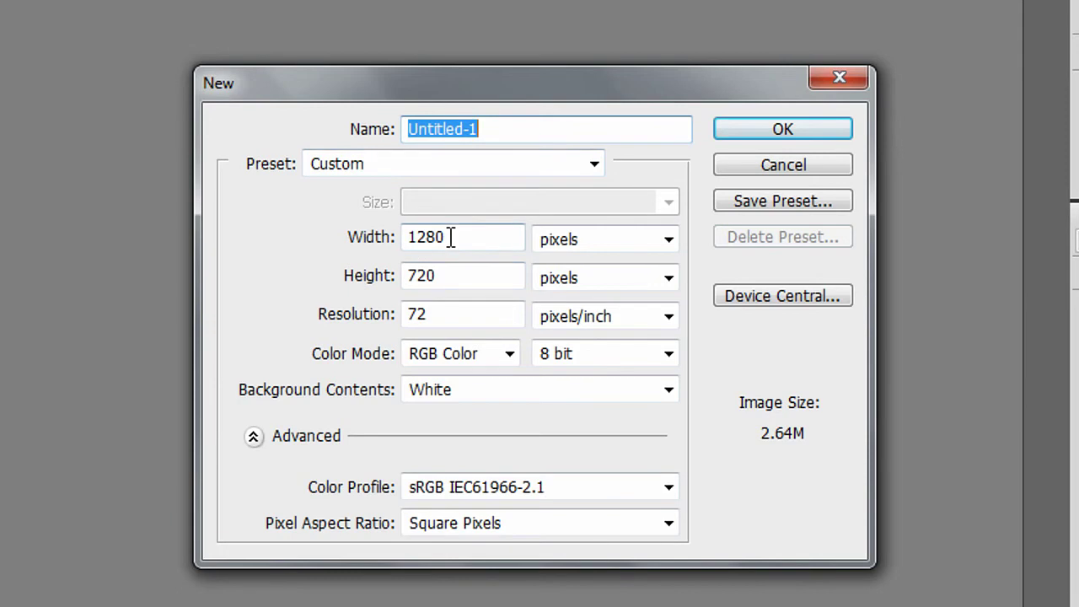
left_click_drag(450, 236, 402, 236)
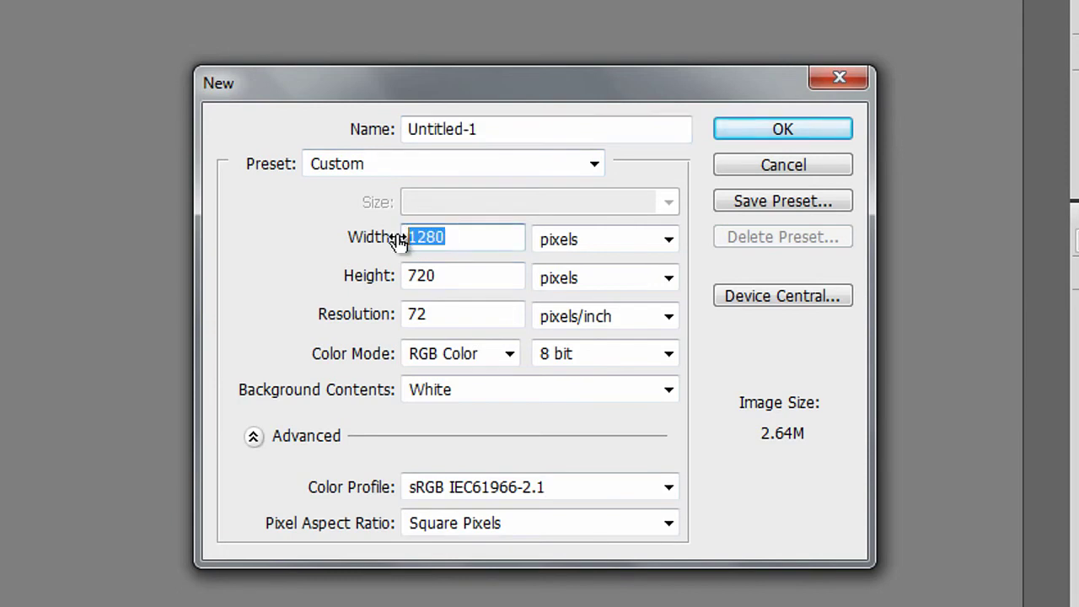
left_click(568, 241)
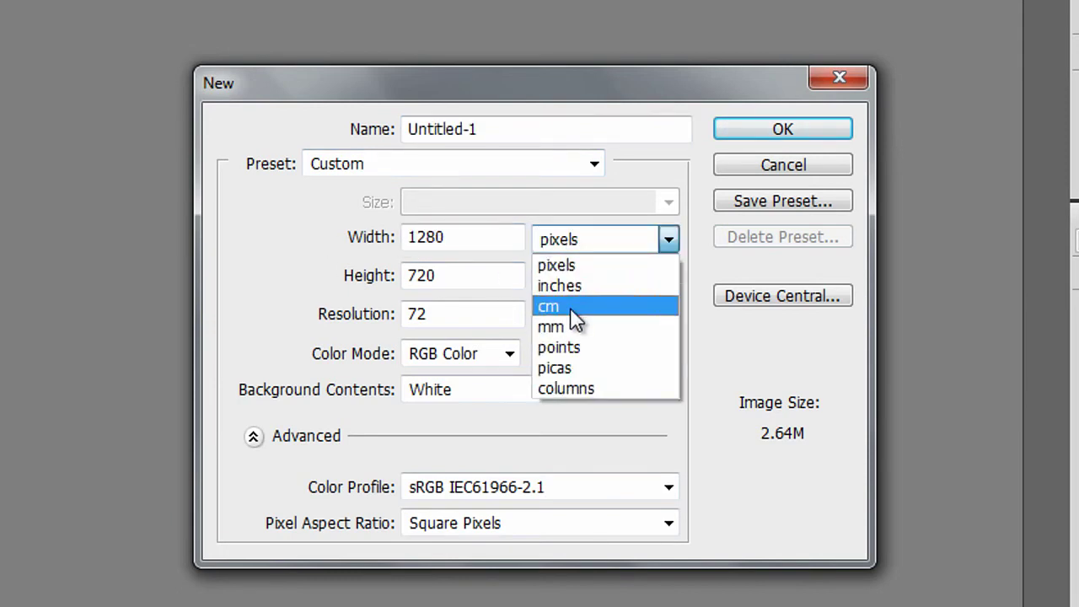
left_click(305, 247)
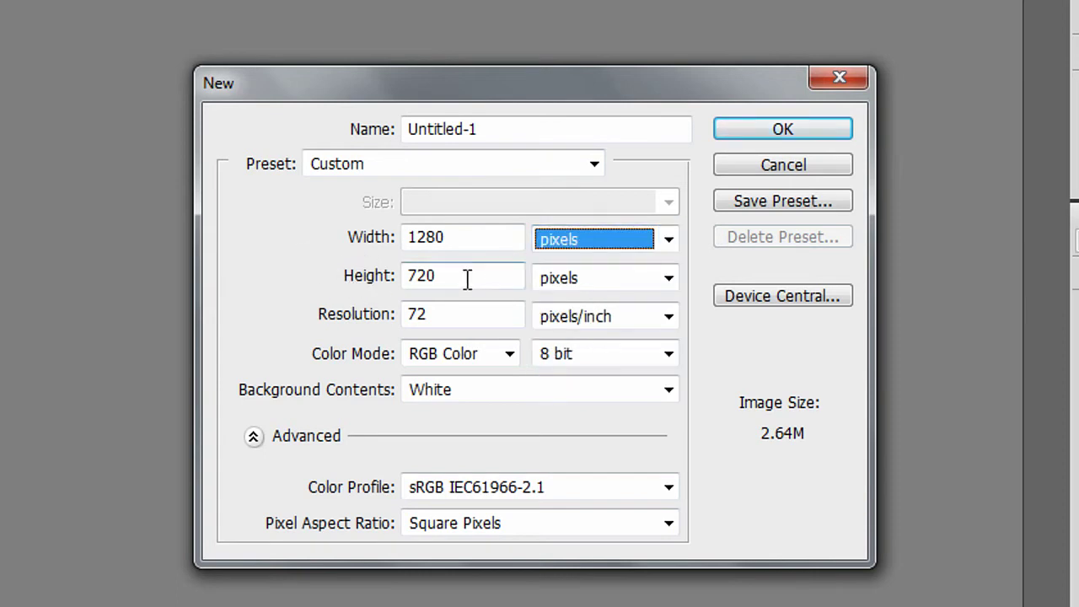
left_click_drag(464, 279, 409, 278)
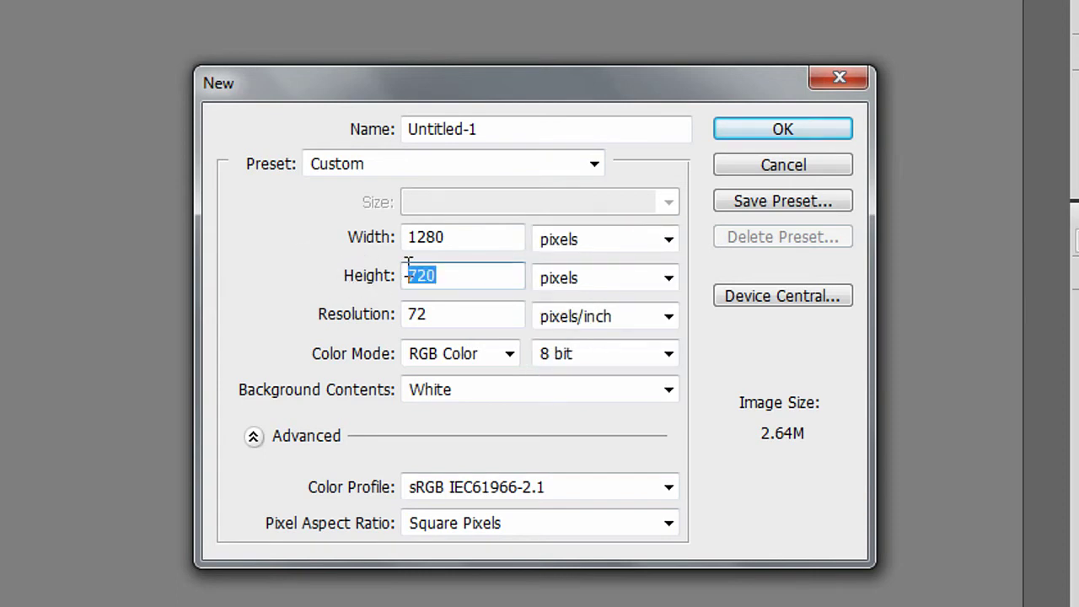
left_click(670, 277)
left_click(256, 292)
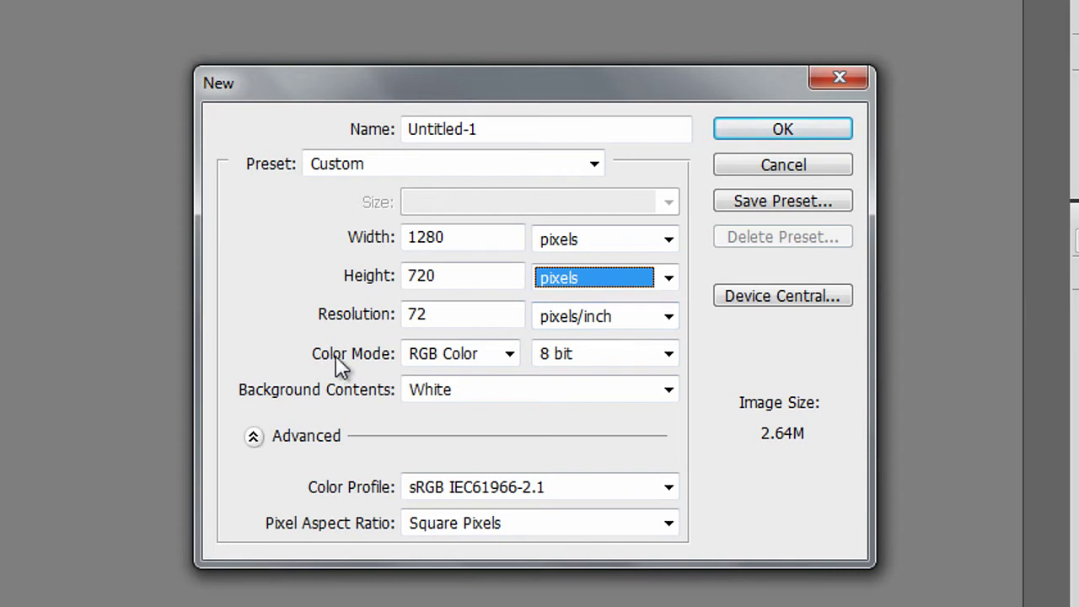
- Create the new document with RGB Color mode and White background contents
left_click(455, 361)
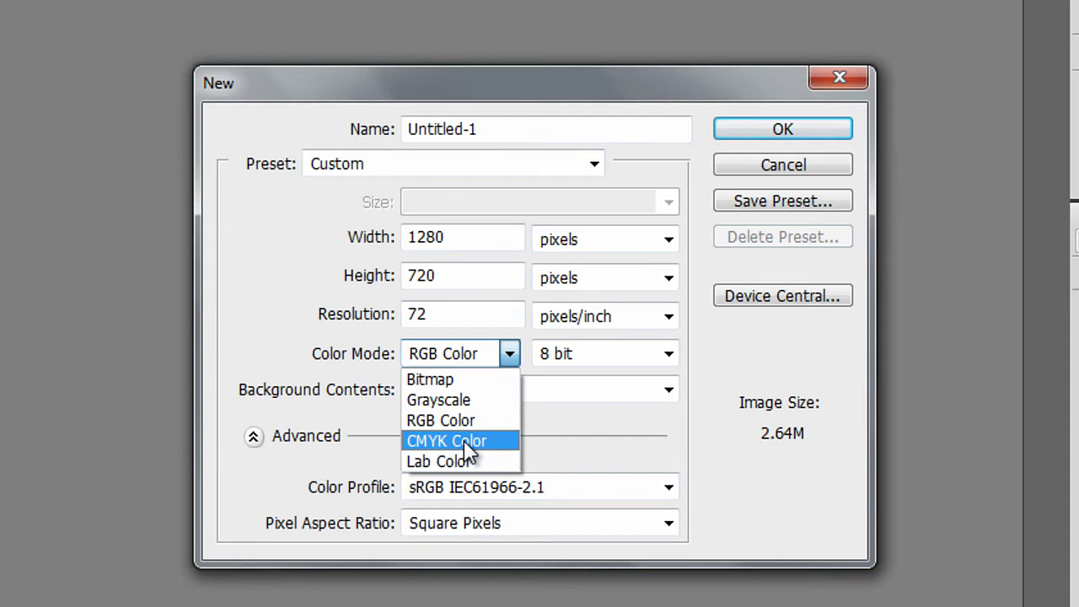
left_click(331, 371)
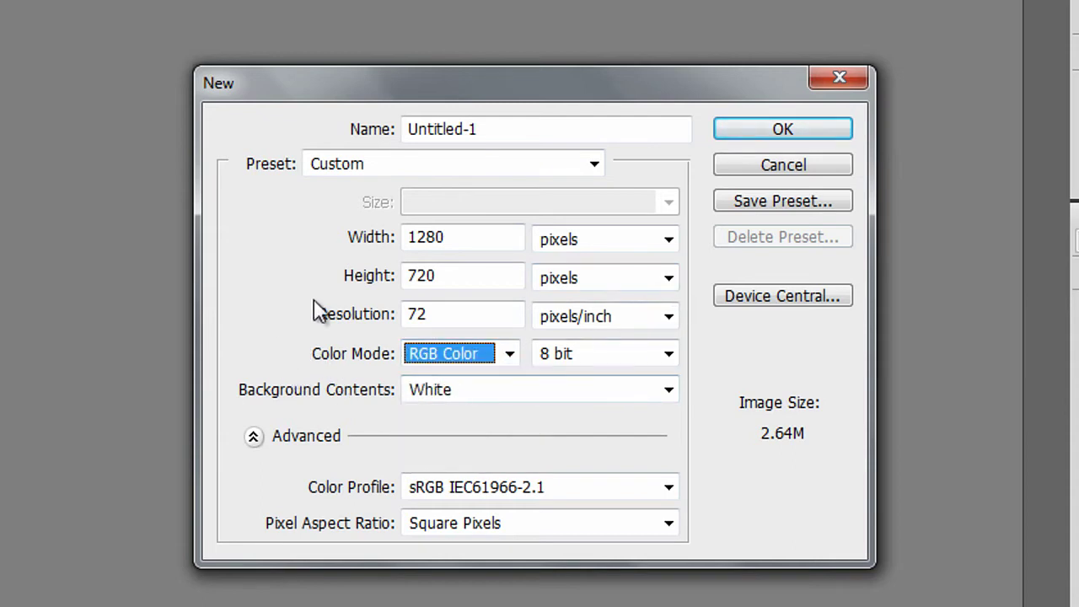
left_click_drag(444, 90, 429, 75)
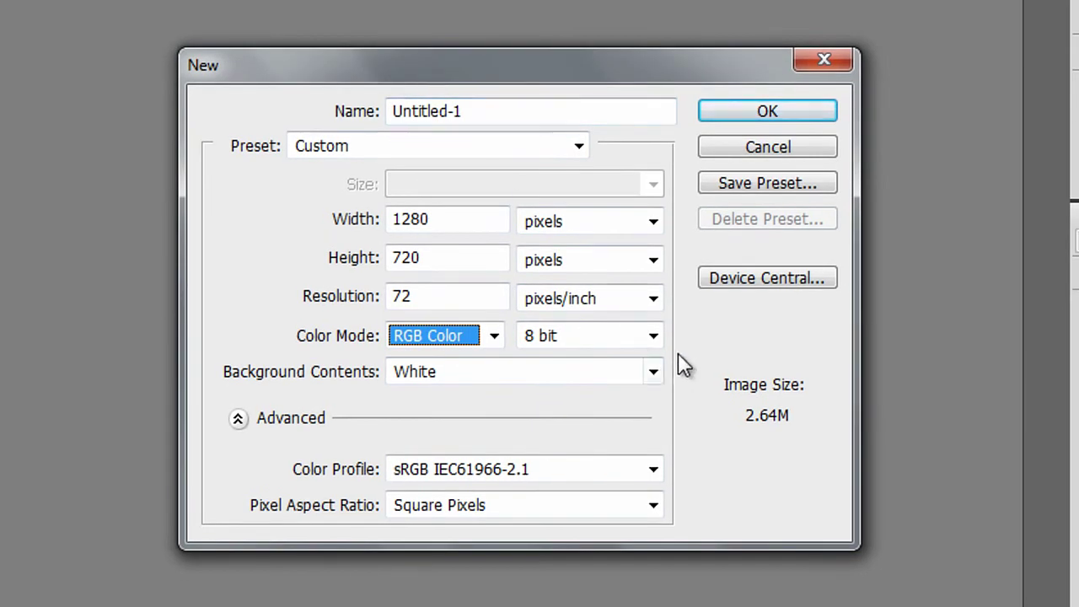
key("shift+Tab")
key("shift+Tab")
key("shift+Tab")
key("shift+Tab")
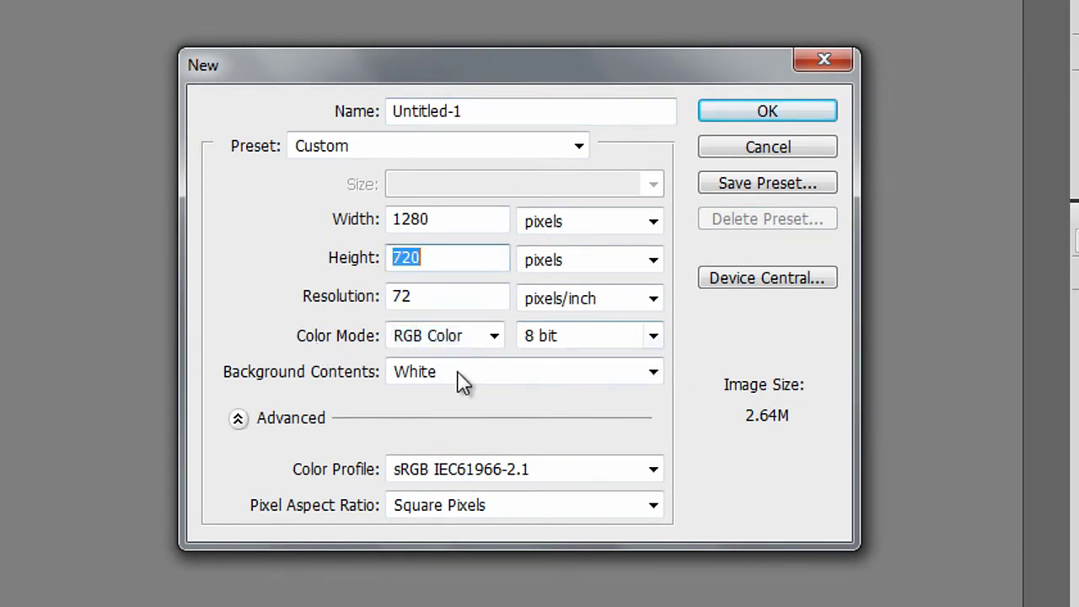
left_click(419, 371)
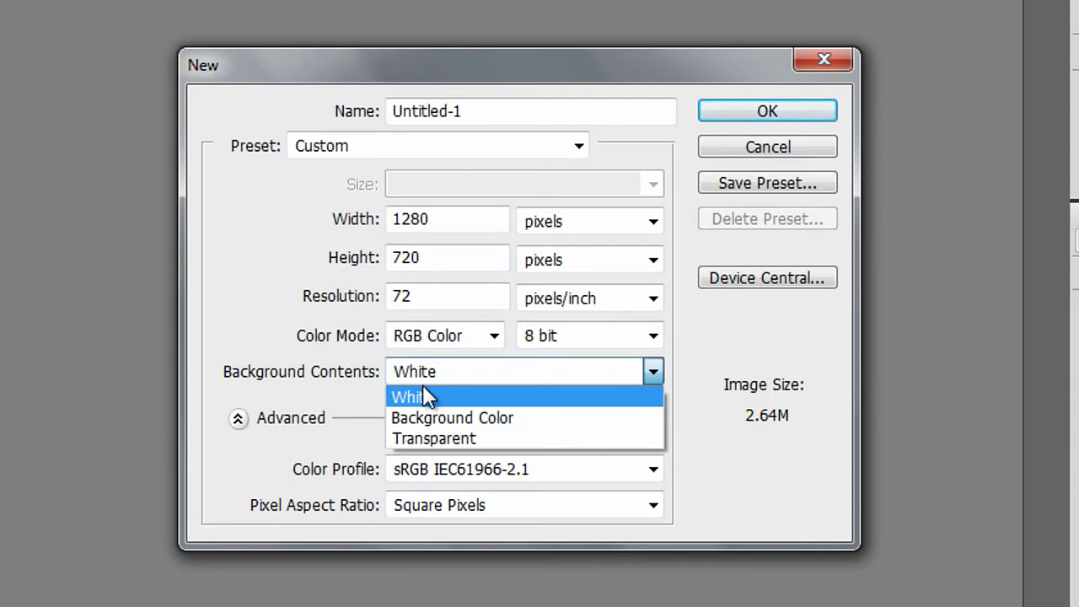
left_click(303, 369)
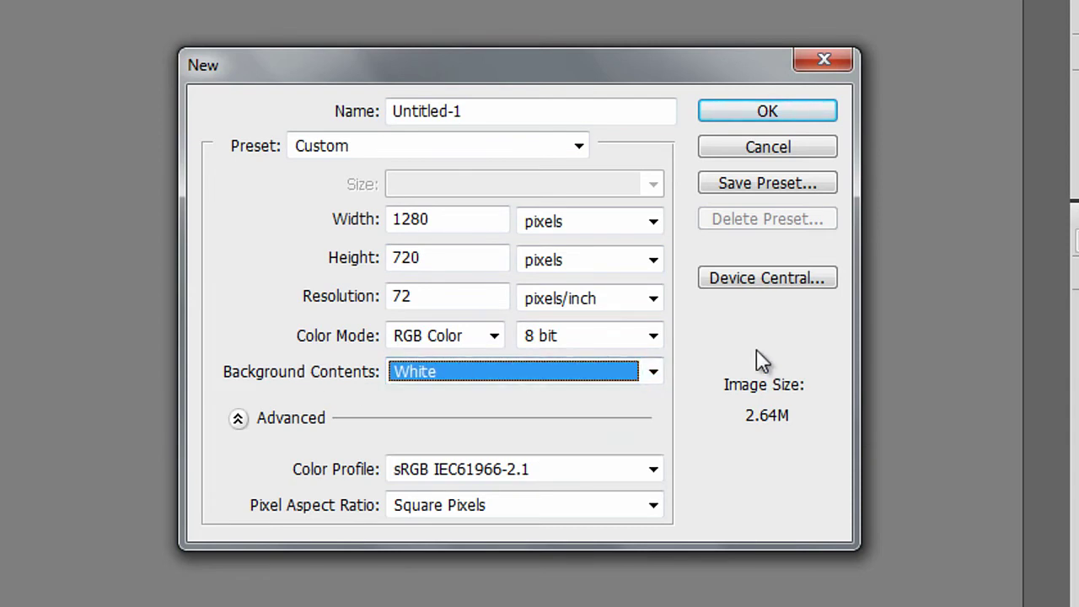
key("shift+Tab")
key("shift+Tab")
key("shift+Tab")
key("shift+Tab")
key("shift+Tab")
key("shift+Tab")
left_click(785, 113)
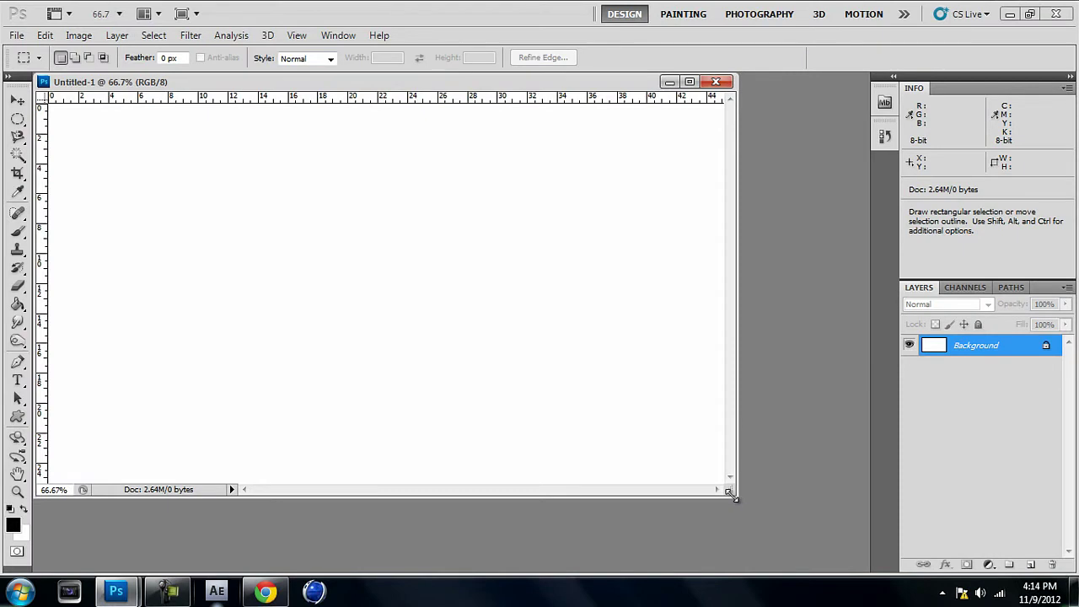
- Enlarge the document window and convert the locked Background into a regular layer with the default settings
left_click_drag(731, 495, 791, 544)
left_click_drag(467, 91, 493, 93)
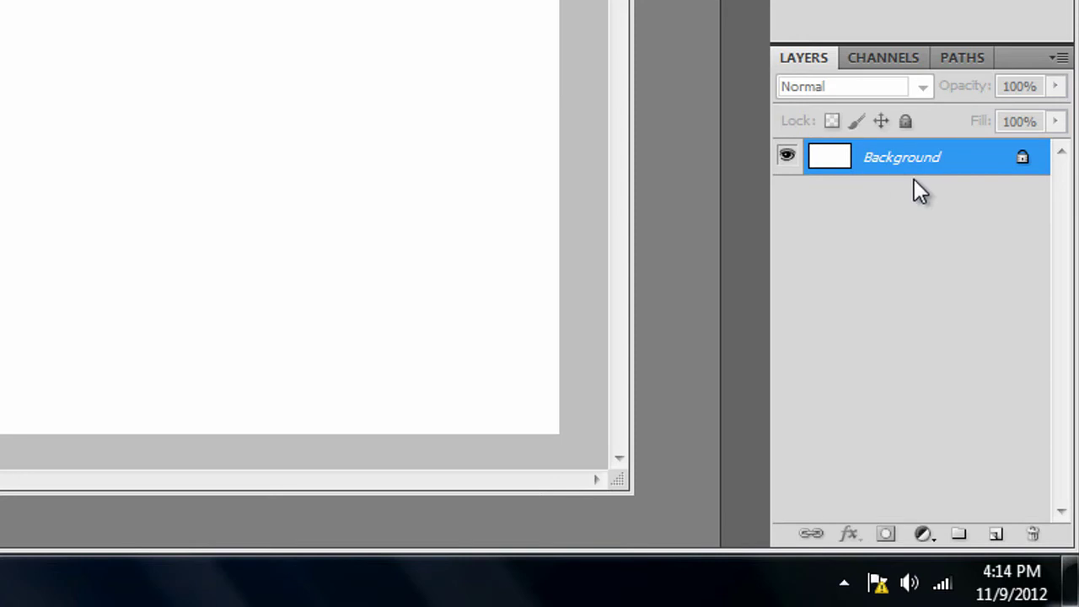
double_click(986, 165)
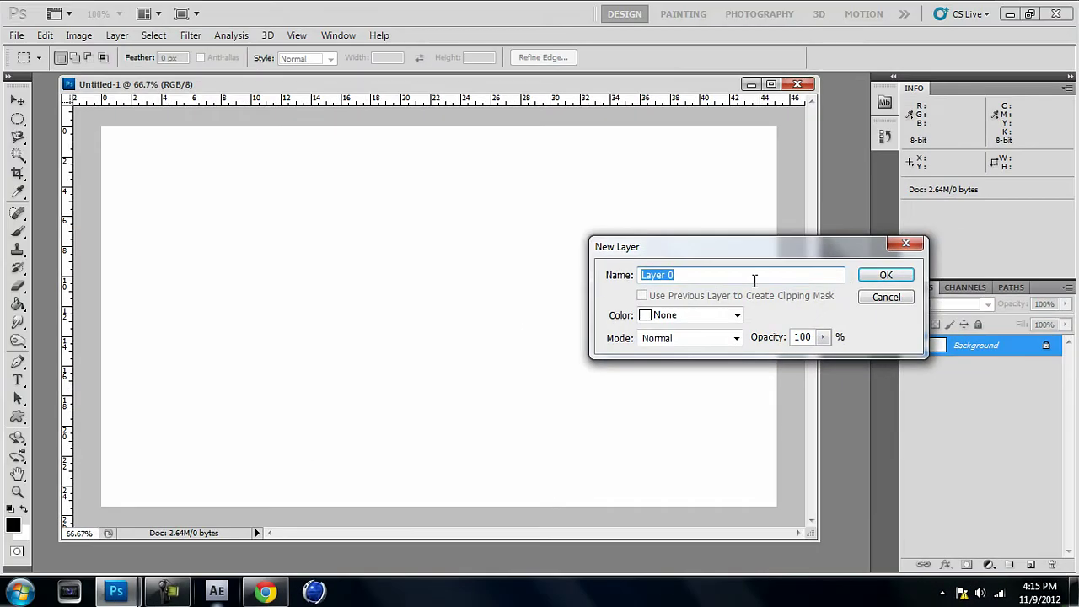
left_click(882, 278)
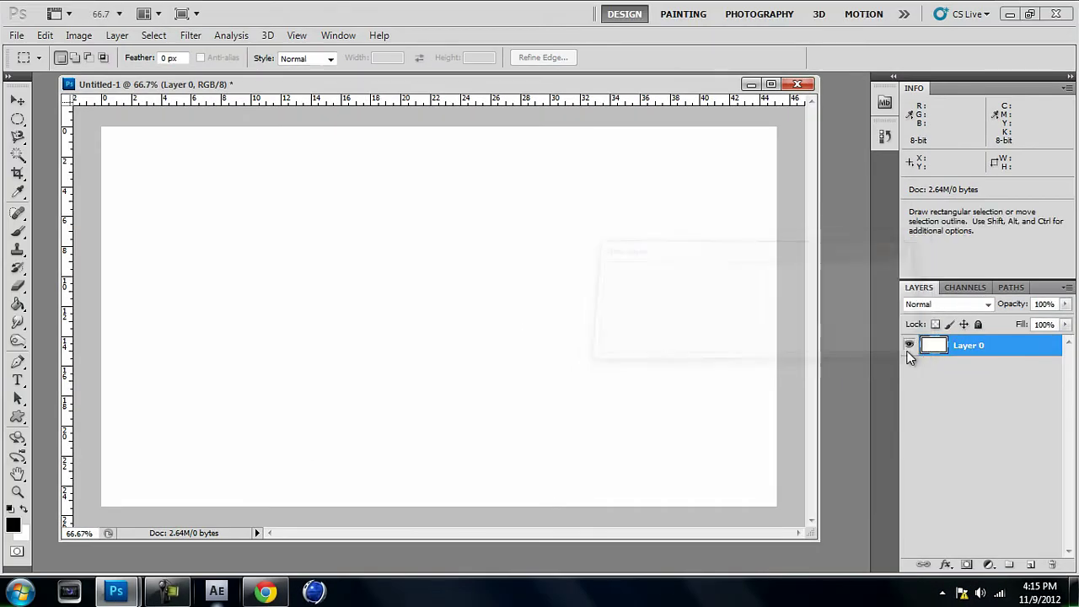
left_click(987, 364)
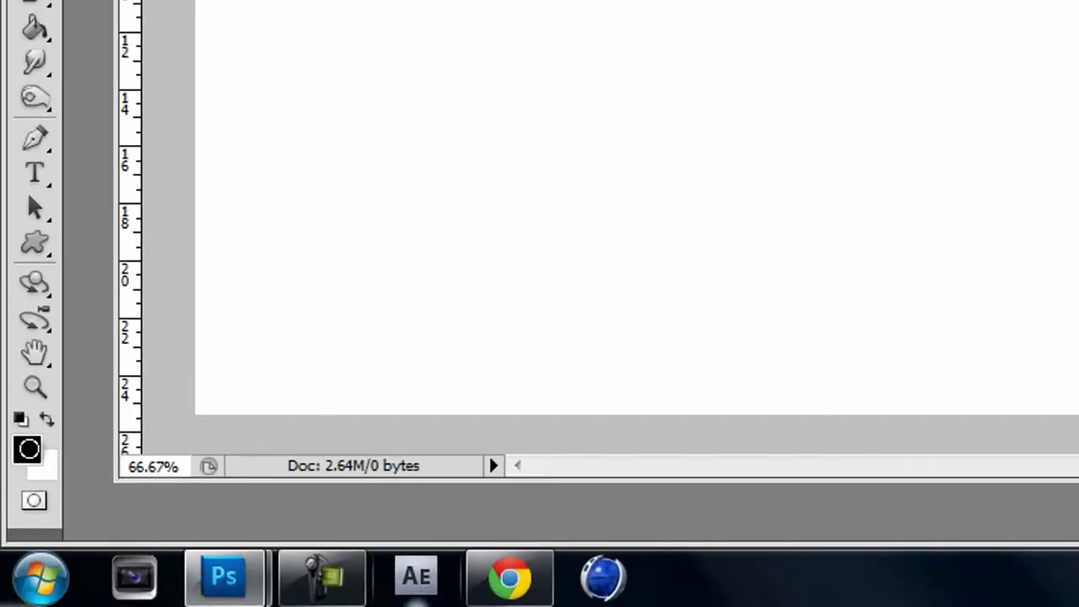
- Set the foreground color to bright red, ff0000
left_click(29, 449)
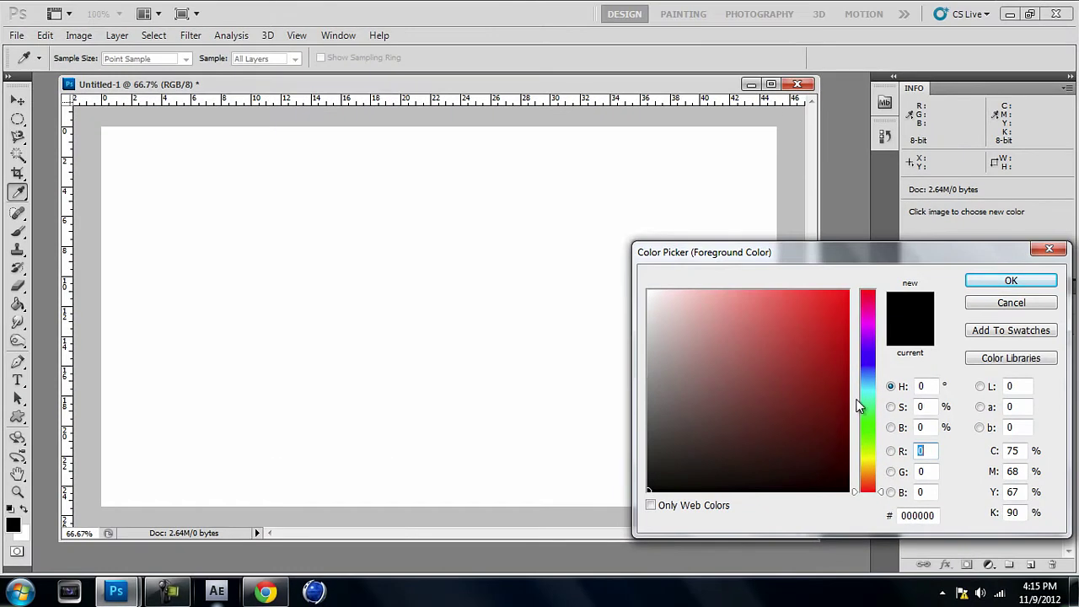
mouse_move(868, 310)
left_mouse_down()
mouse_move(874, 276)
mouse_move(836, 301)
mouse_move(862, 272)
mouse_move(846, 294)
mouse_move(867, 308)
mouse_move(867, 289)
left_mouse_up()
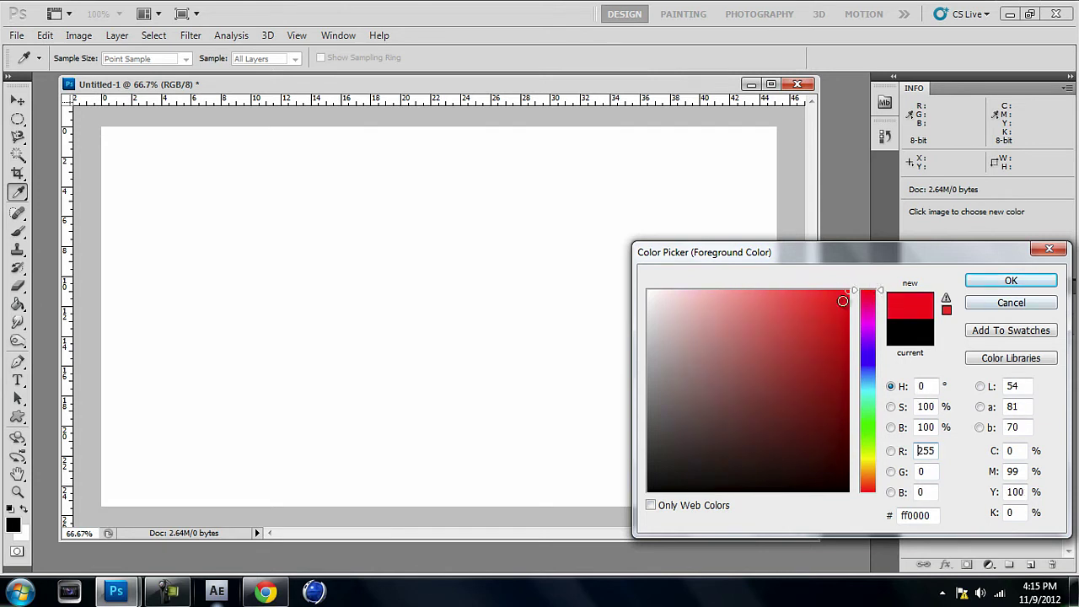
left_click(982, 283)
key("m")
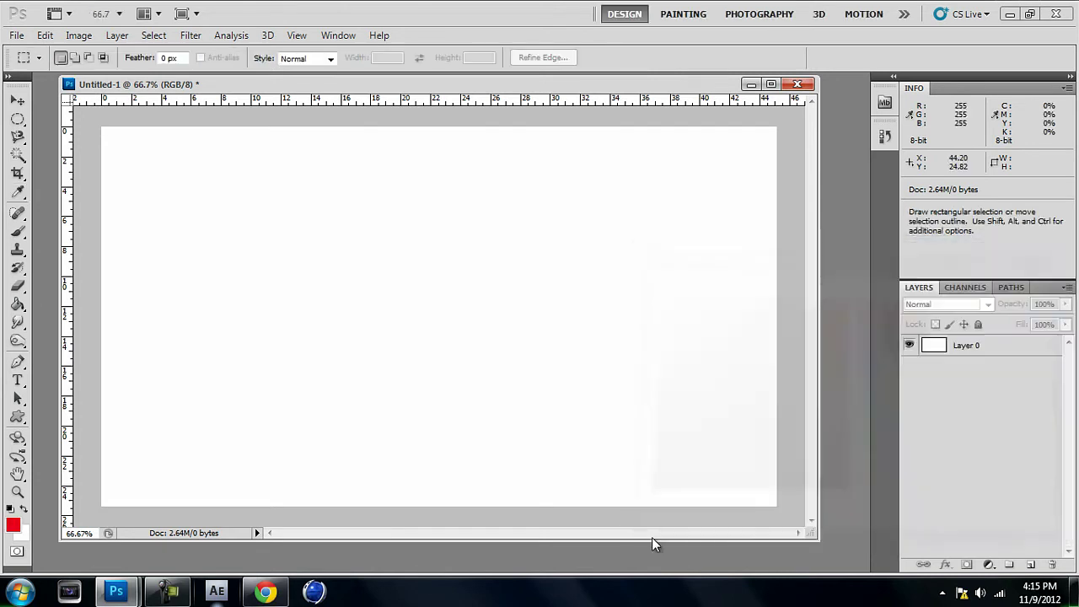
- Set the background color to a dark red by sampling the foreground red and darkening it
left_click(22, 533)
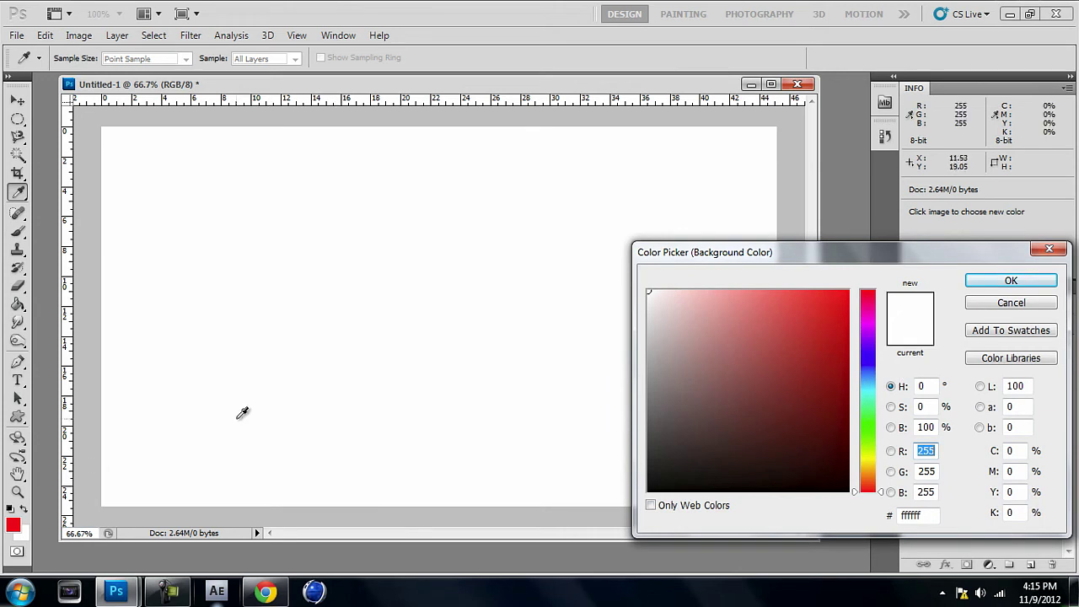
left_click(14, 521)
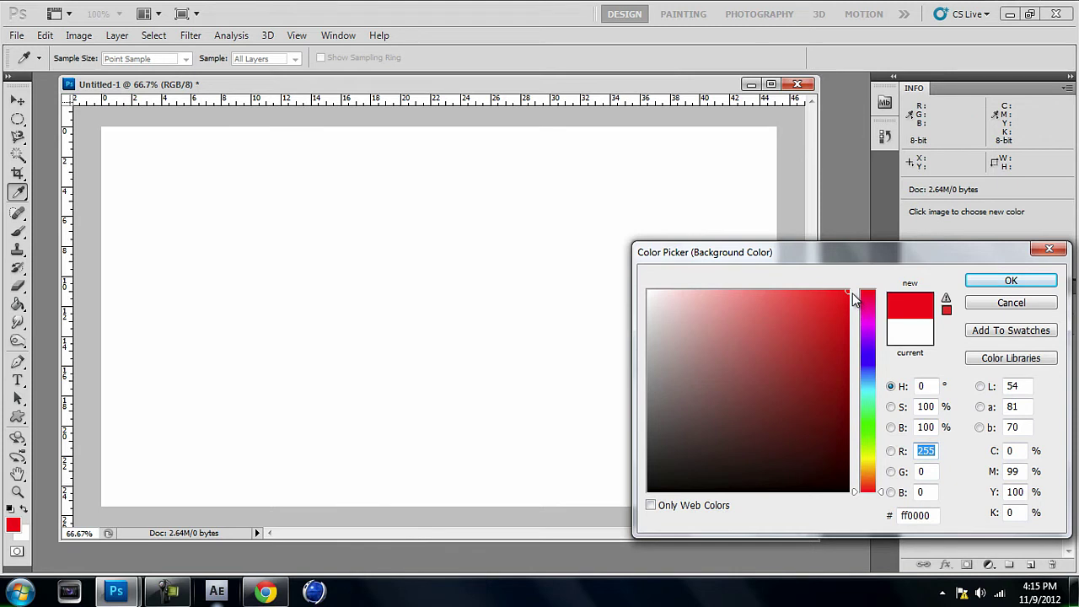
mouse_move(848, 296)
left_mouse_down()
mouse_move(841, 425)
mouse_move(854, 409)
mouse_move(859, 426)
mouse_move(850, 424)
left_mouse_up()
left_click(1009, 282)
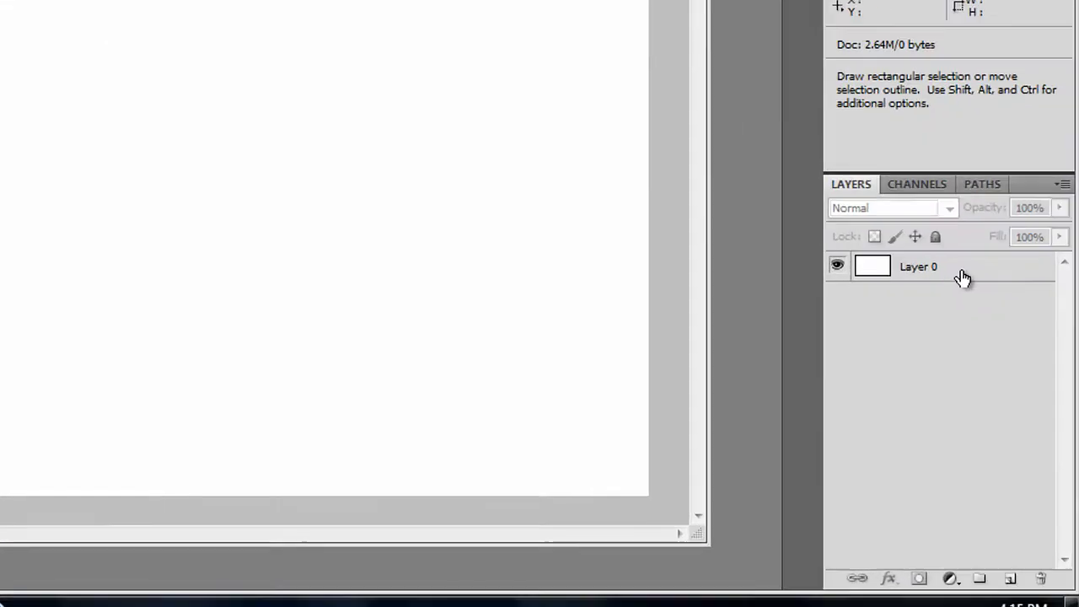
- Add a gradient fill layer above the white layer using the Foreground to Background preset
left_click(993, 349)
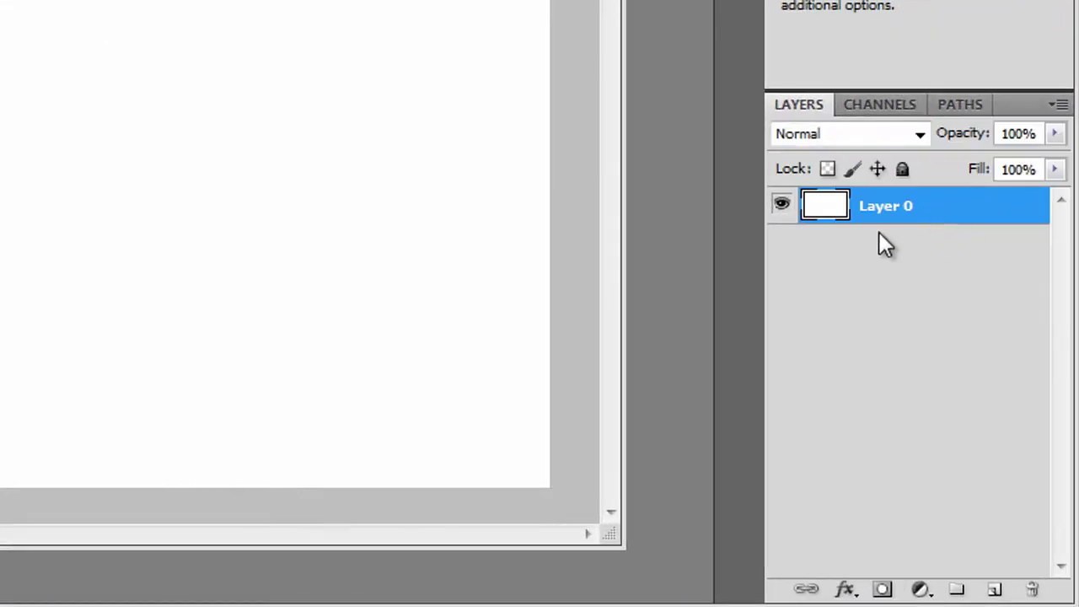
left_click(933, 593)
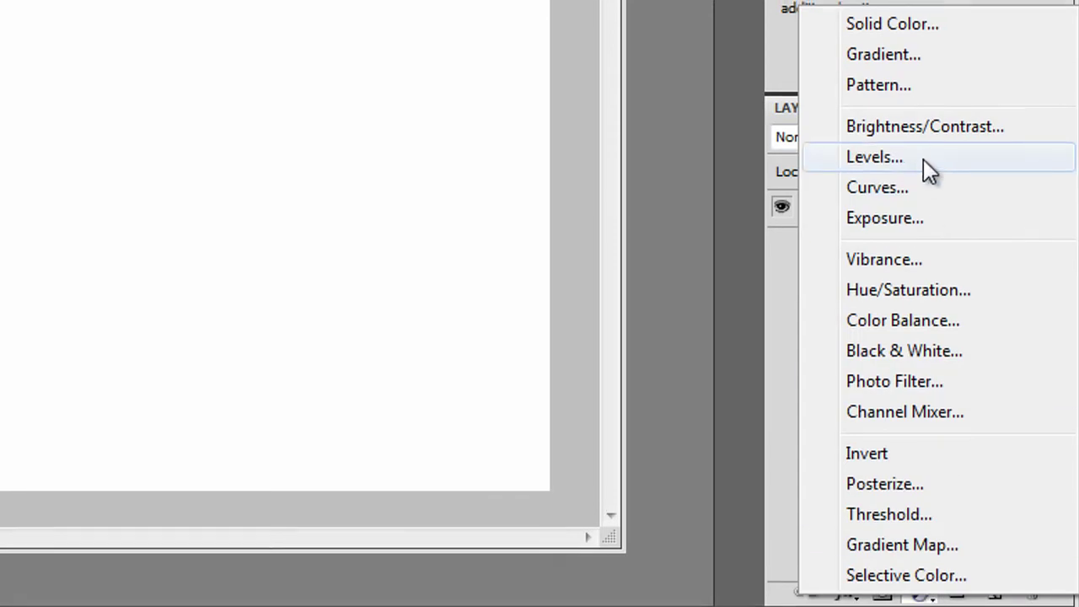
left_click(900, 81)
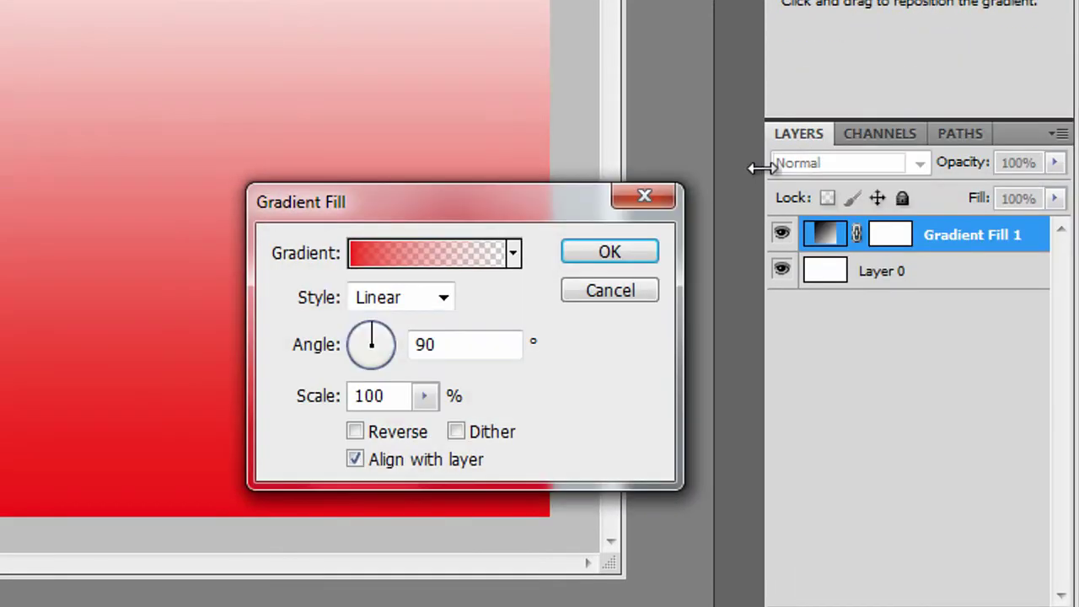
left_click(384, 256)
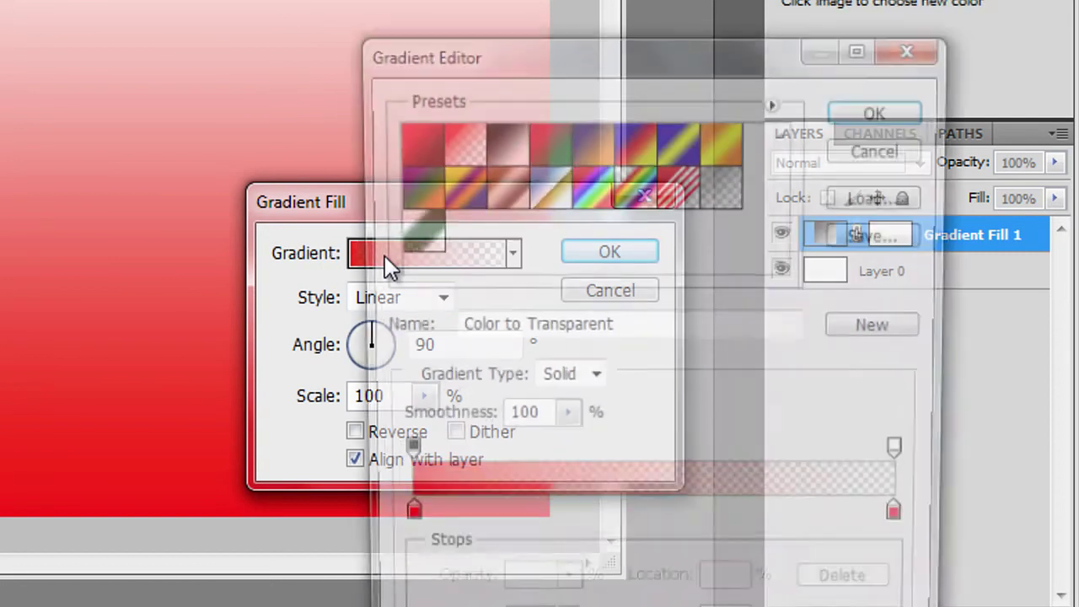
left_click(416, 154)
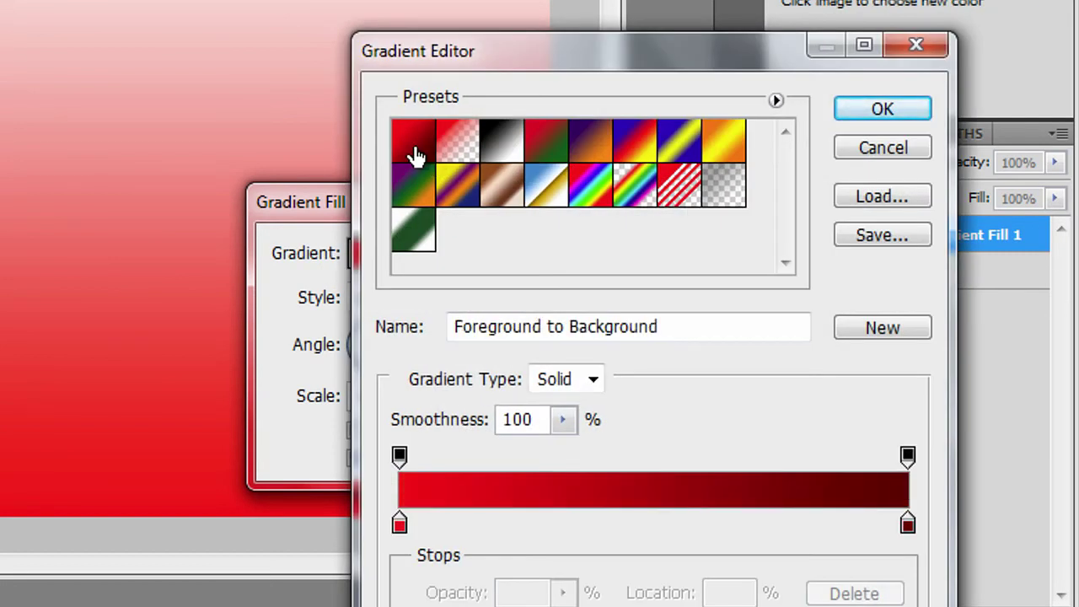
left_click(884, 107)
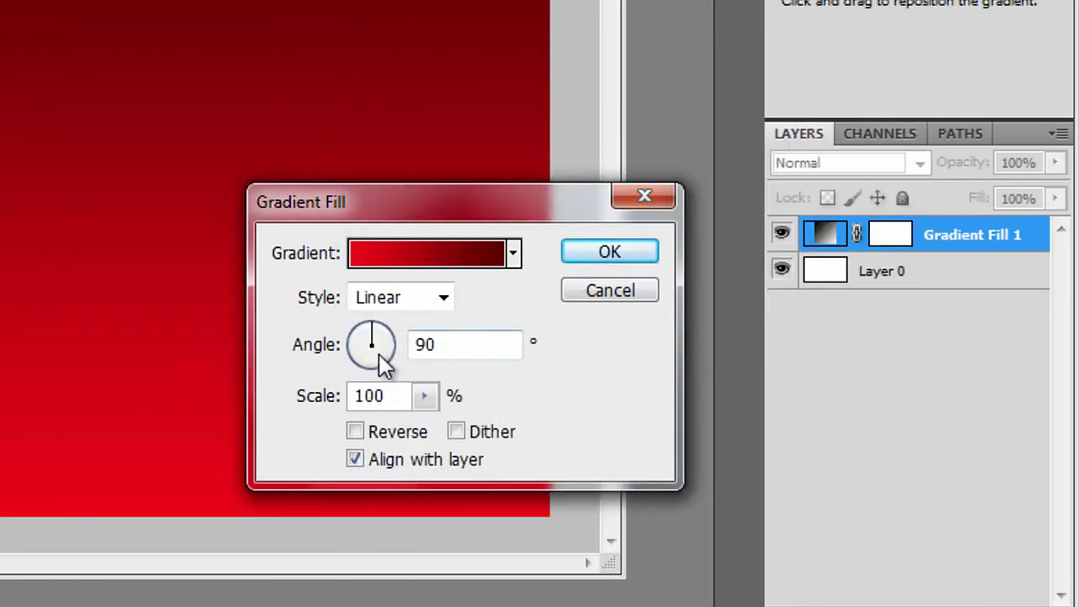
- Set the gradient fill's style to Radial and its scale to 150%
left_click(371, 299)
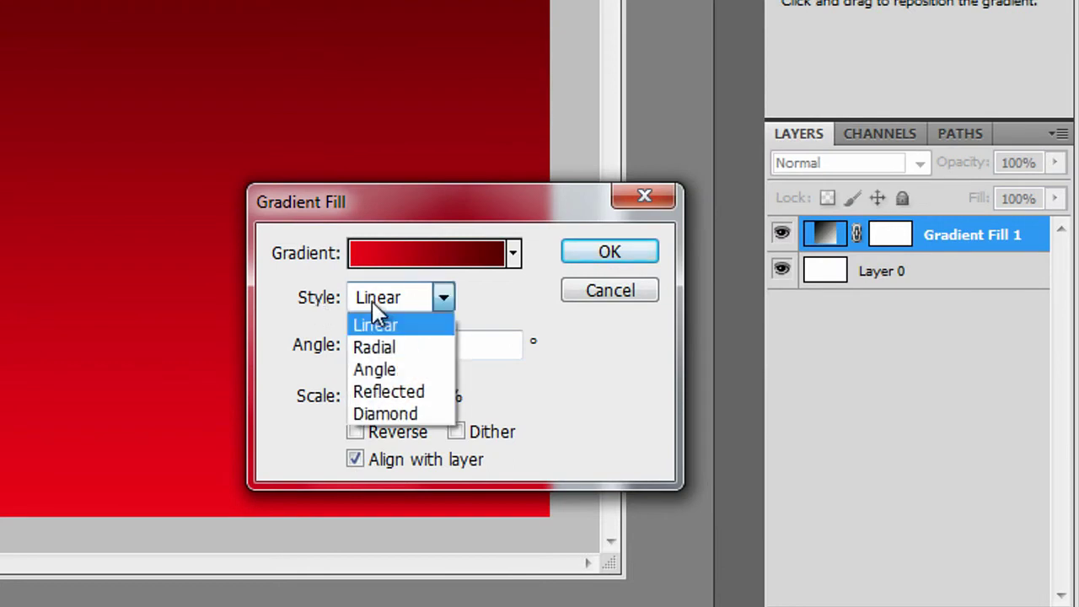
left_click(394, 346)
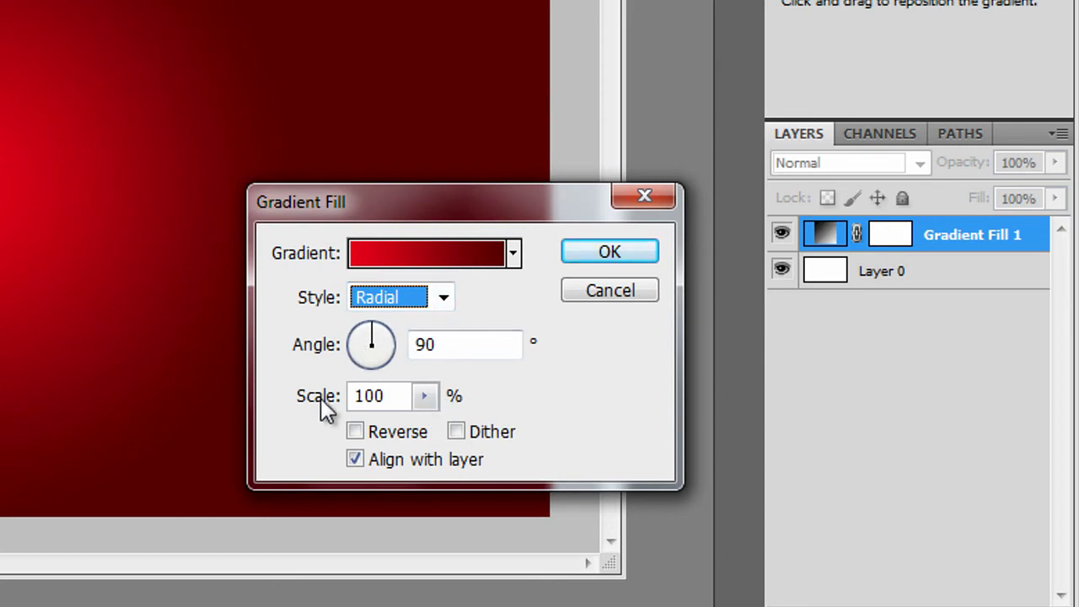
left_click(424, 395)
left_click_drag(429, 424, 476, 429)
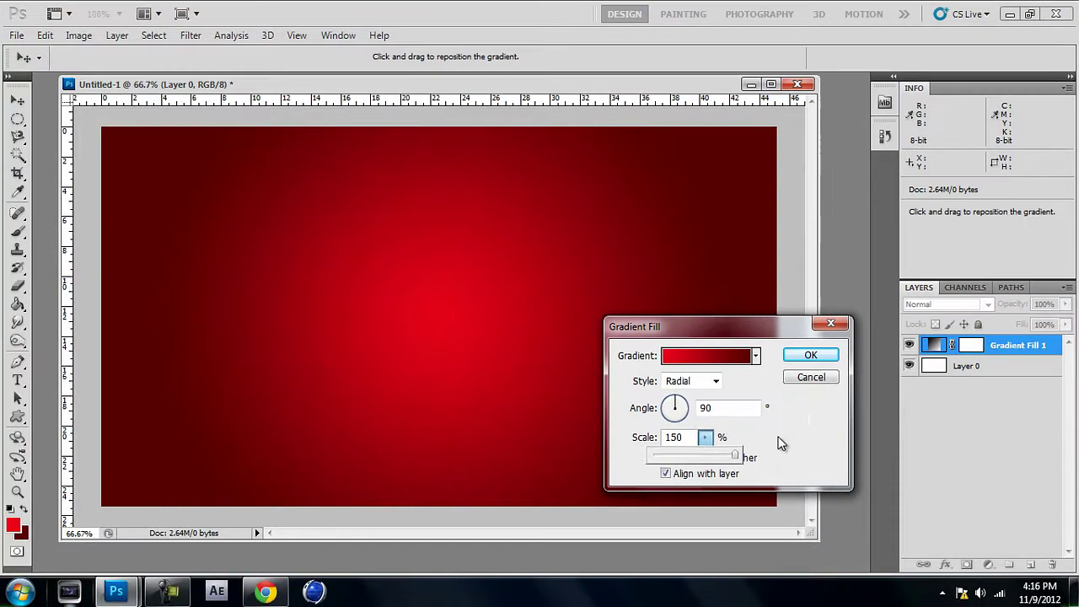
left_click(782, 444)
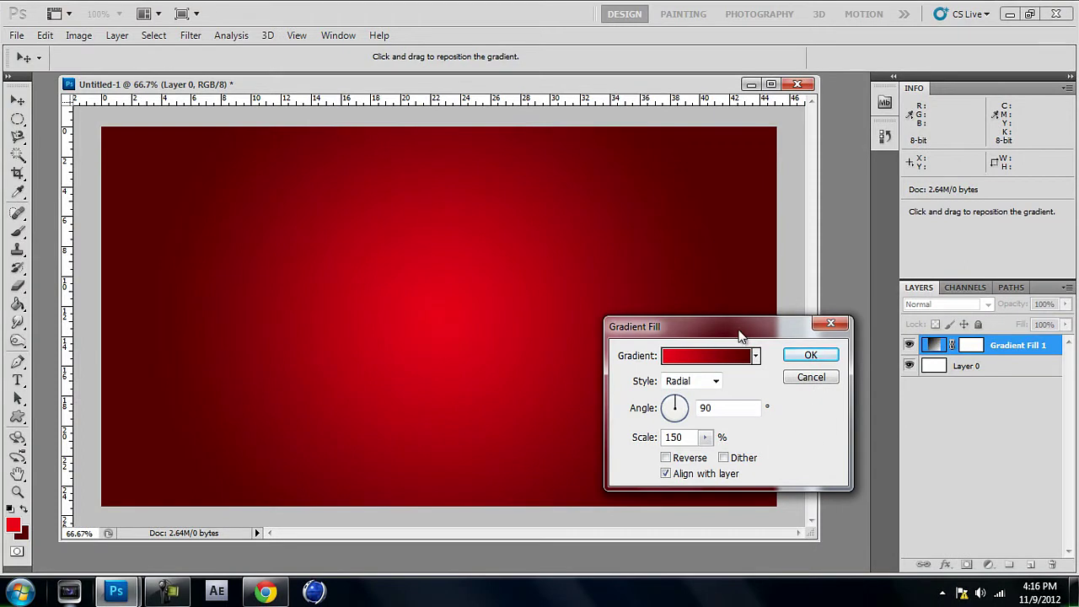
- Apply the gradient fill and enlarge the document window slightly around the canvas
left_click_drag(743, 337, 747, 363)
left_click(808, 379)
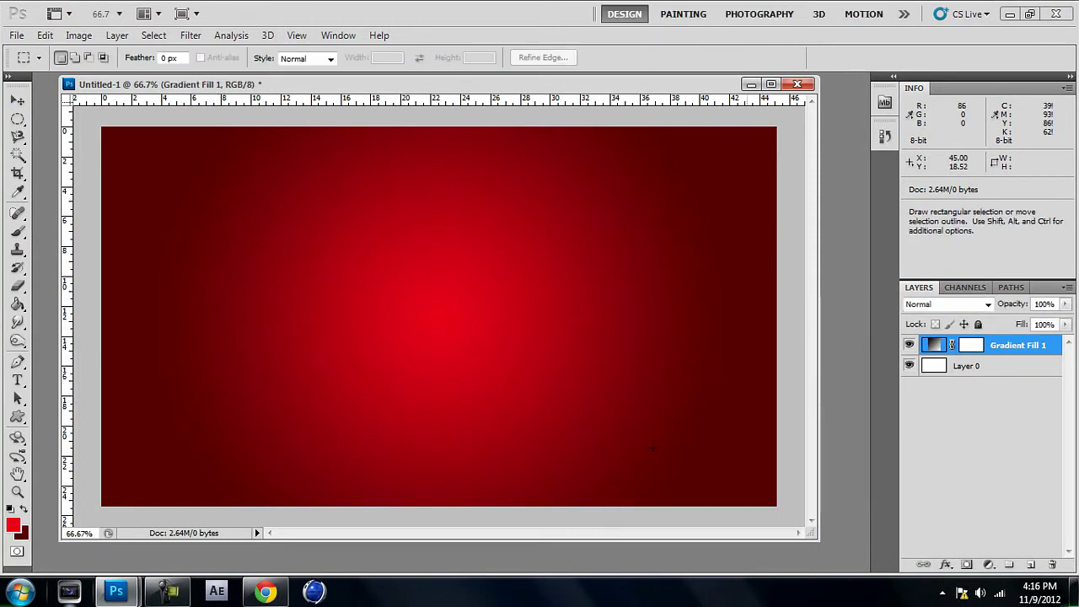
left_click_drag(812, 537, 837, 558)
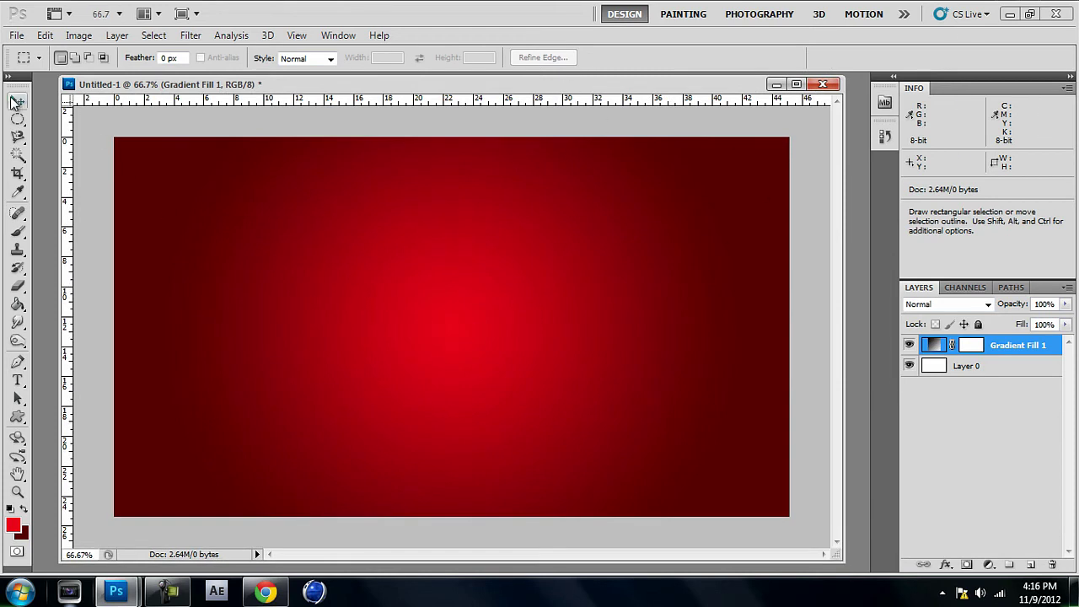
left_click(16, 101)
mouse_move(416, 83)
left_mouse_down()
mouse_move(450, 83)
mouse_move(419, 83)
left_mouse_up()
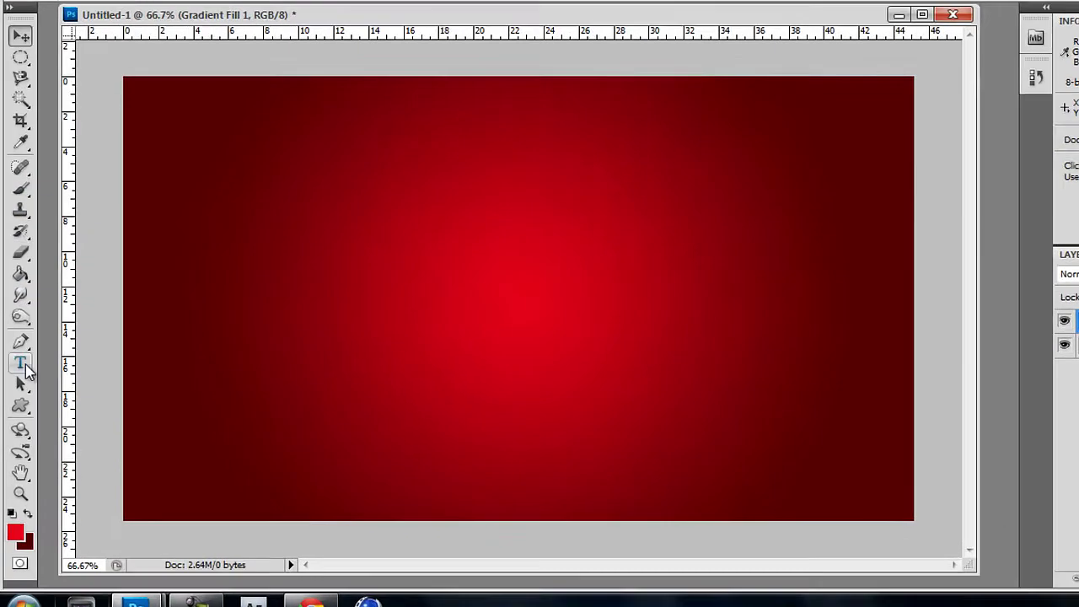
- Add a text layer reading "Call Of Duity" in 165.46 pt Bebas and place it across the canvas's upper half
left_click(19, 377)
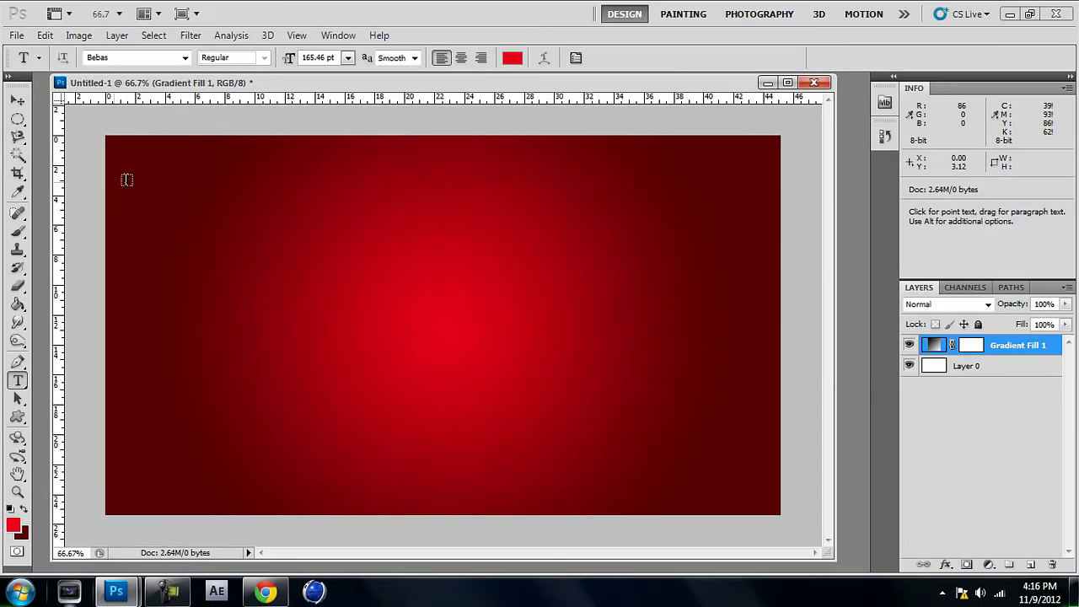
left_click(346, 295)
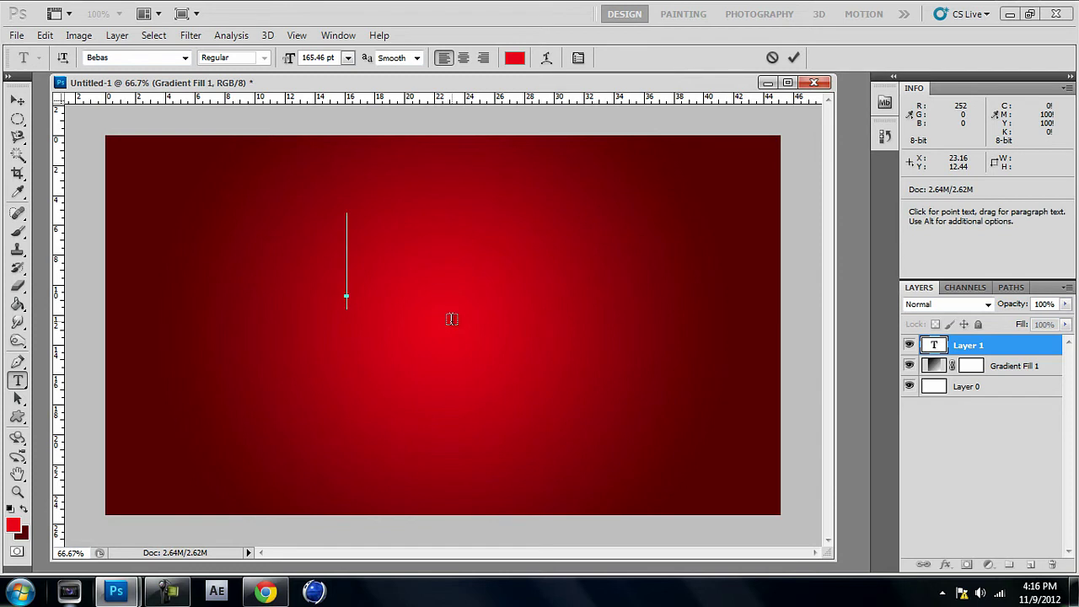
type("CALL OD")
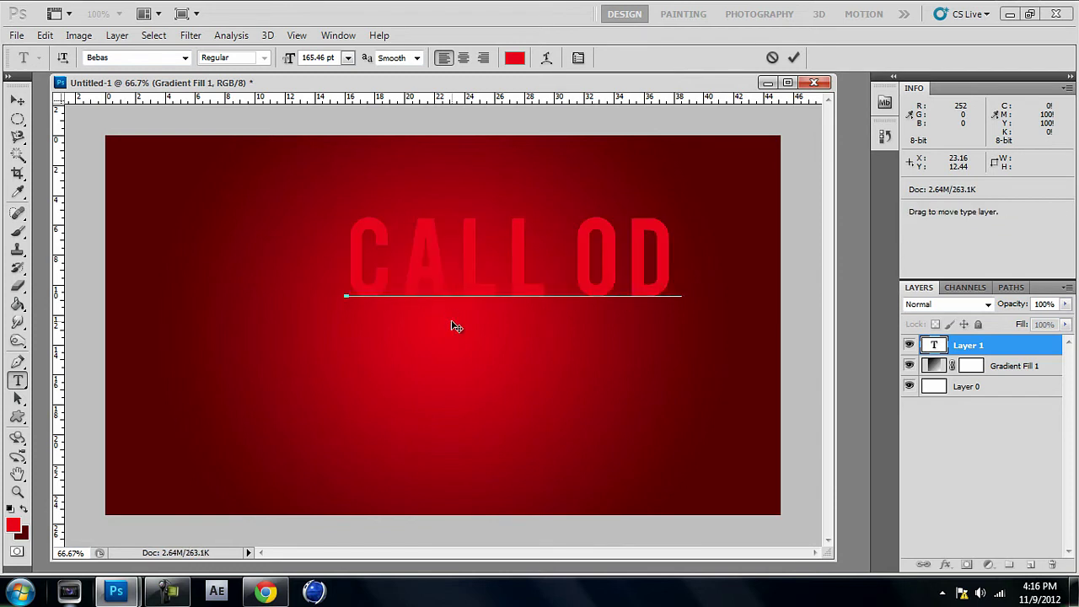
key("BackSpace")
key("BackSpace")
type("OF ")
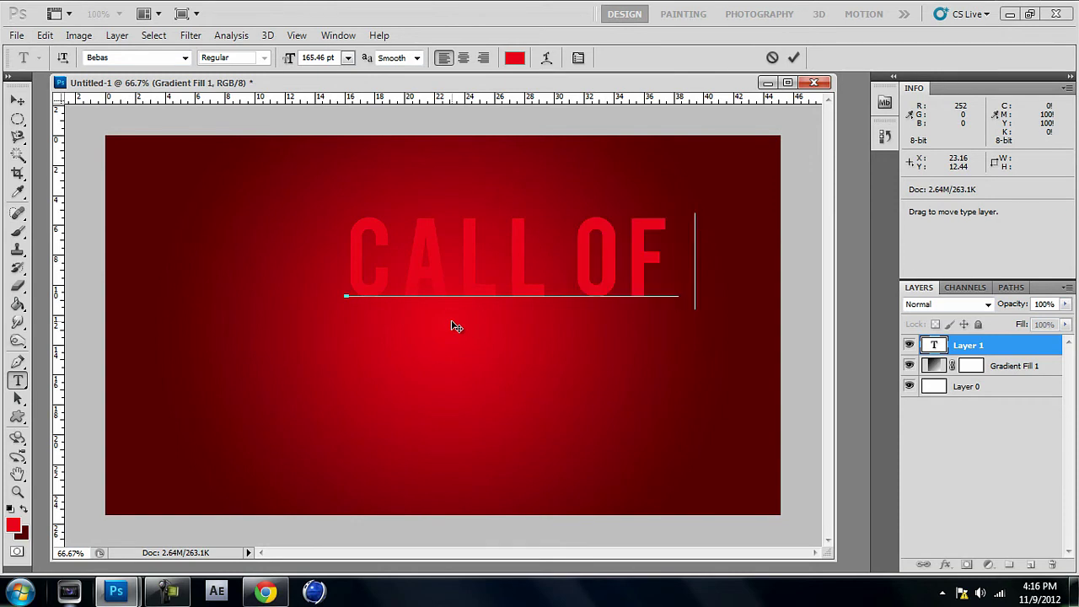
type("DU")
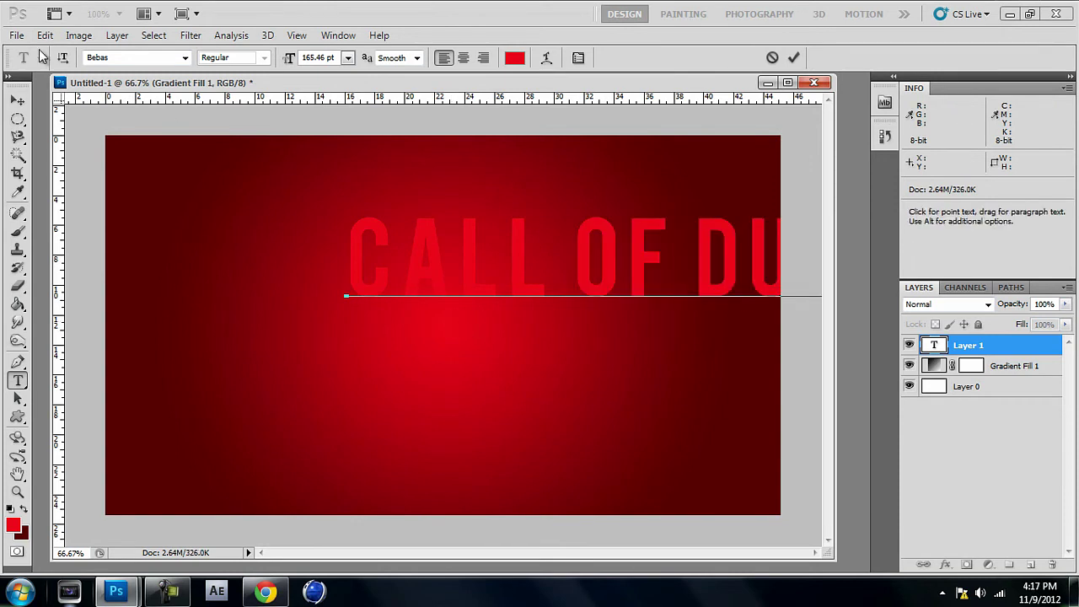
left_click(17, 99)
left_click_drag(446, 284, 265, 284)
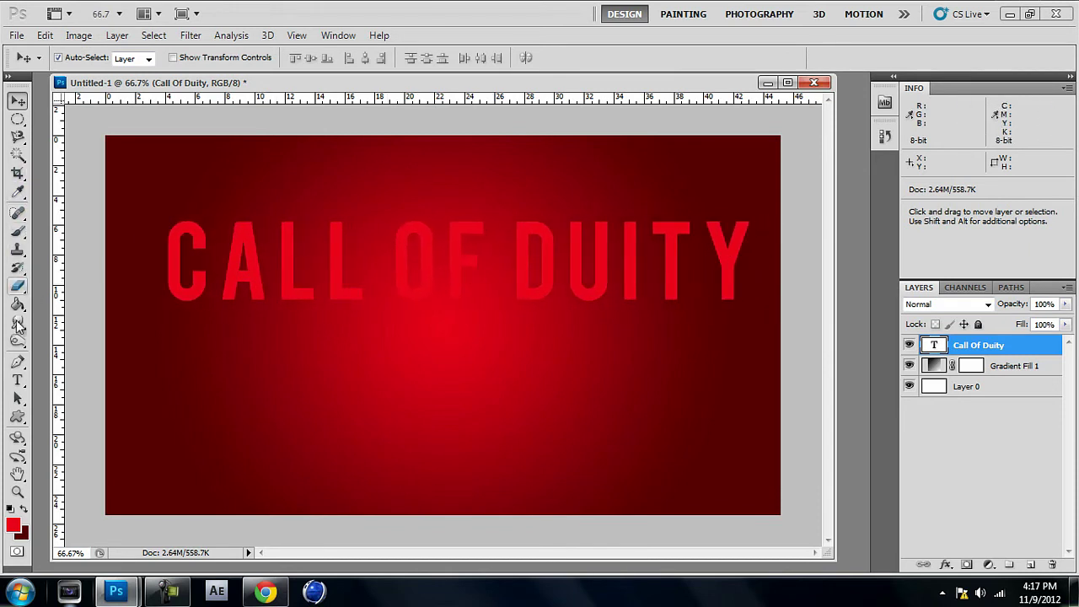
- Correct the title's last word to "Duty" by removing the extra letter I
left_click(17, 380)
left_click(643, 259)
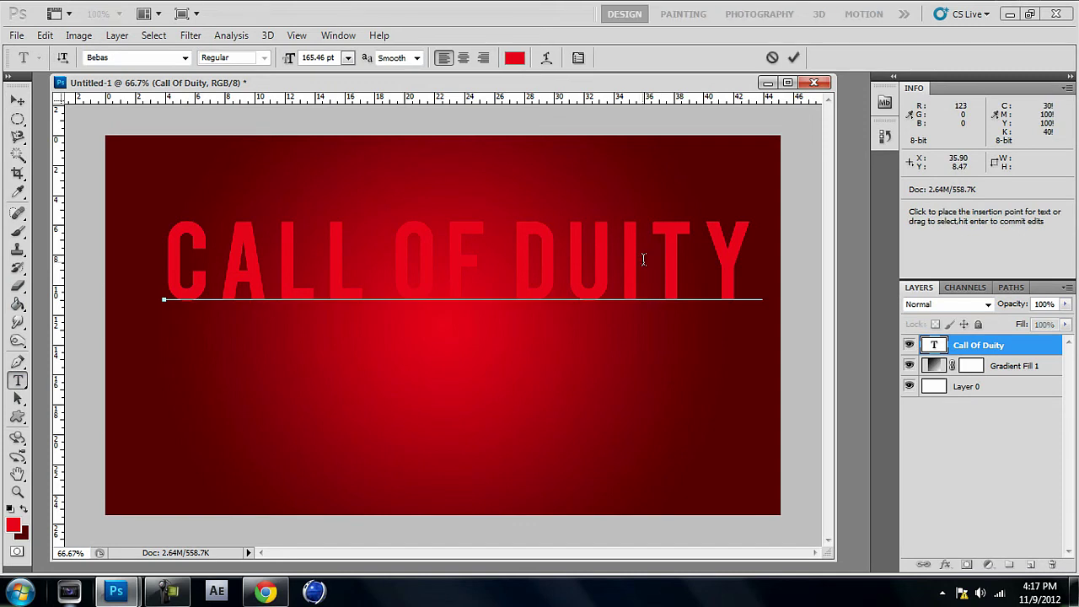
key("BackSpace")
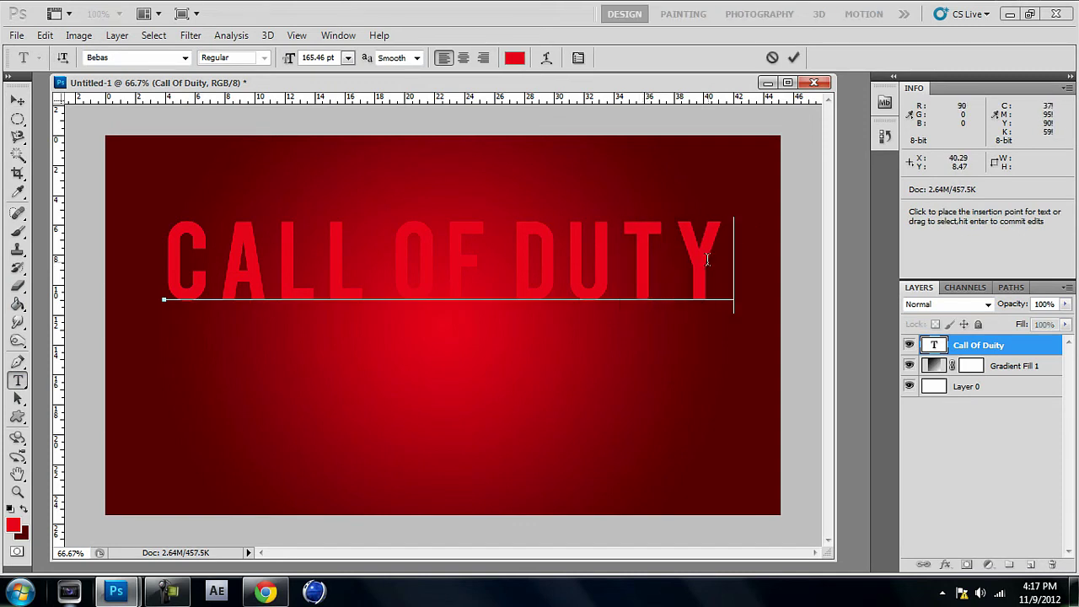
- Select the whole title text and set its color to near-white, fdfdfd
left_click_drag(734, 261, 171, 263)
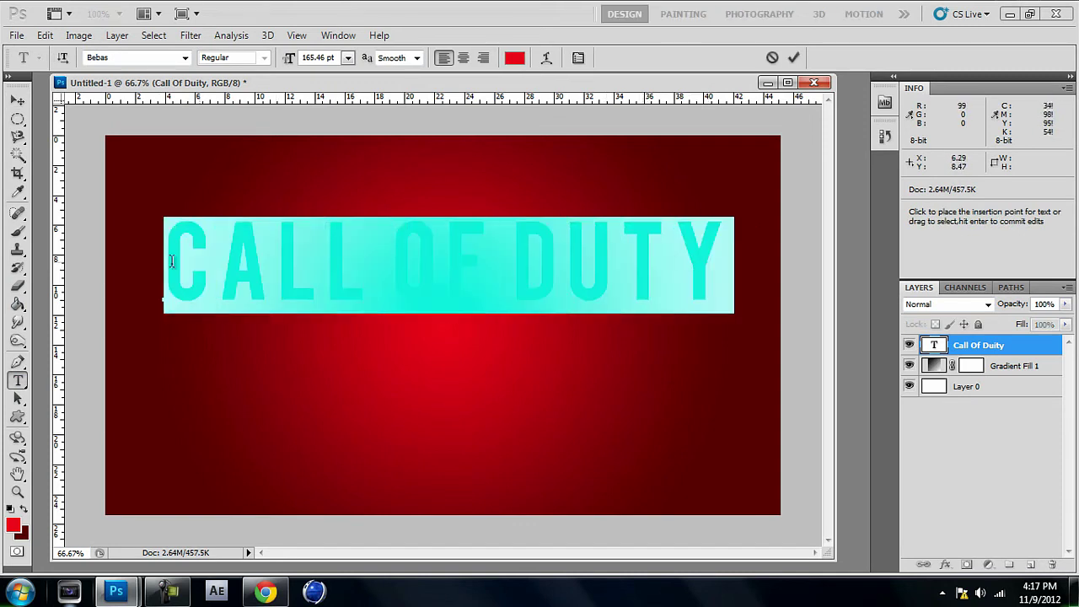
left_click(515, 58)
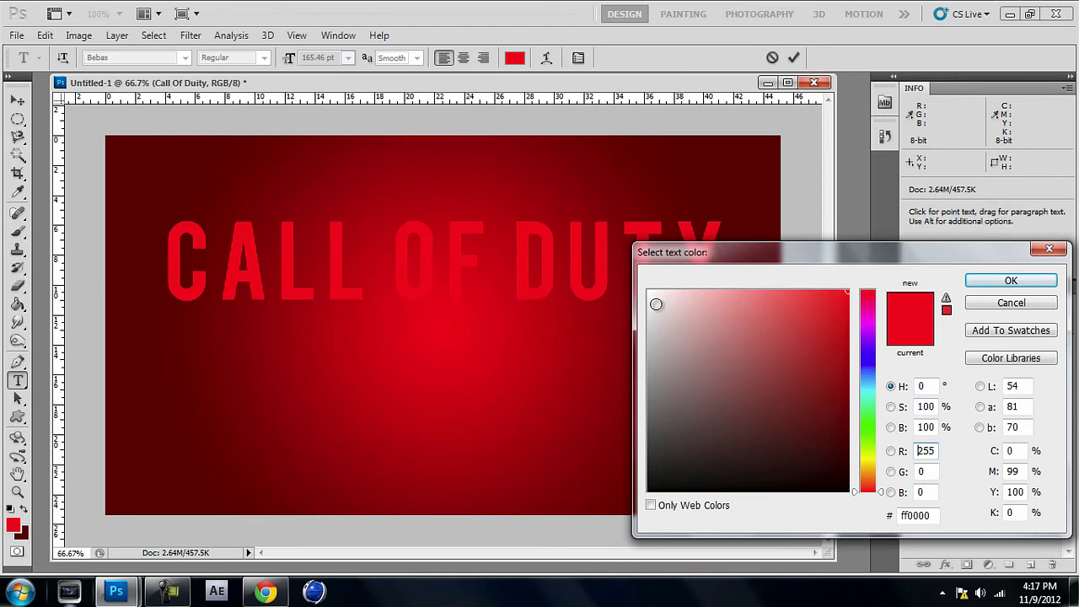
left_click(651, 292)
left_click_drag(662, 301, 648, 293)
- Try bright yellow, f0ff00 and ffe400, and blue, 1200ff, as the title's text color
left_click(864, 456)
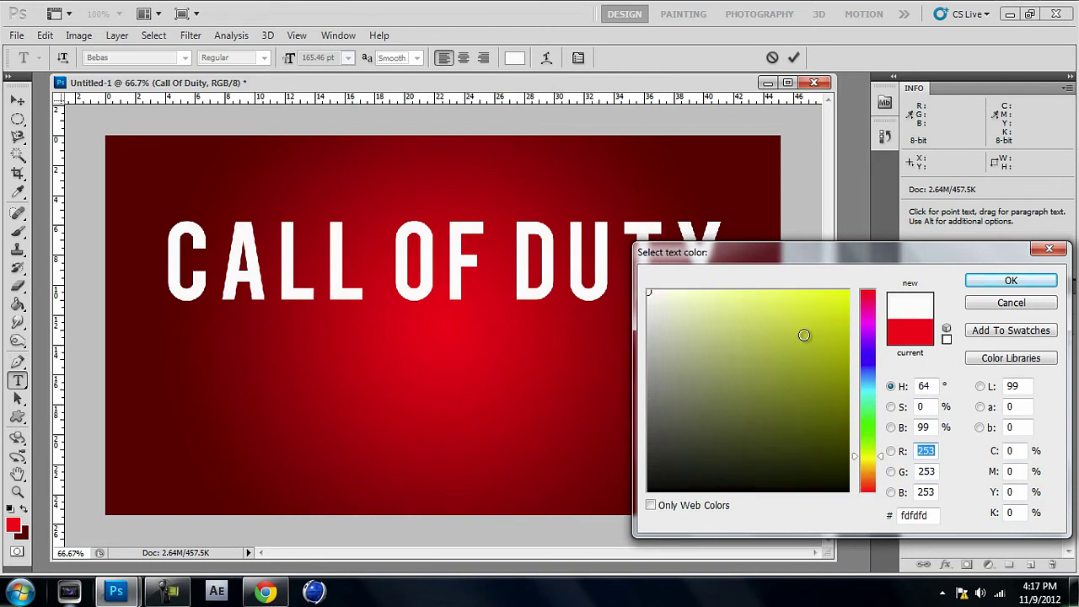
left_click(847, 291)
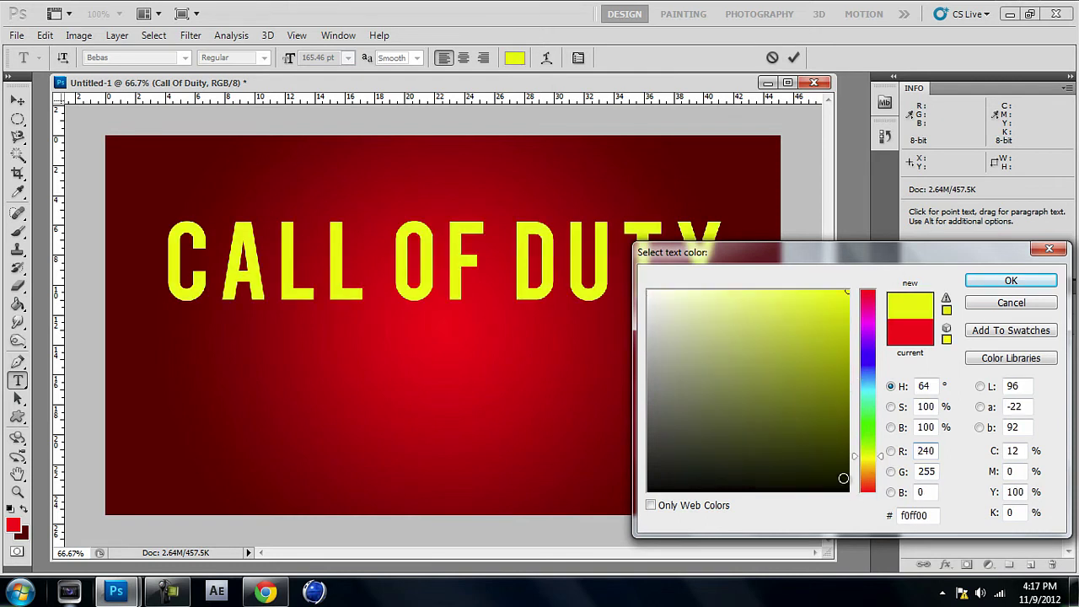
left_click(868, 462)
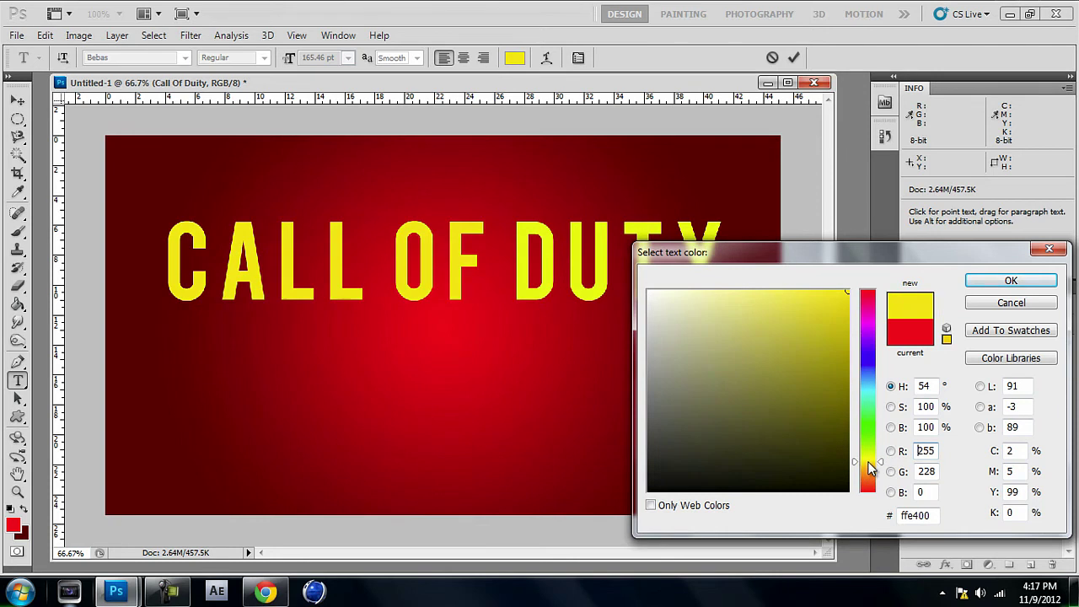
left_click(869, 355)
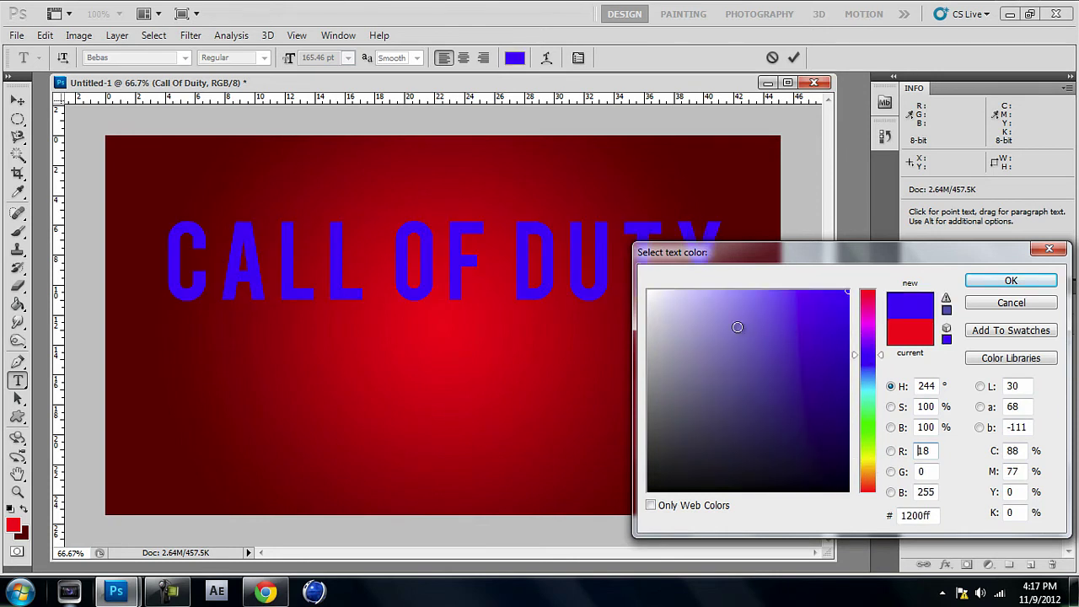
- Set the title's text color to pure white, ffffff, and finish editing the text
left_click_drag(657, 309, 645, 288)
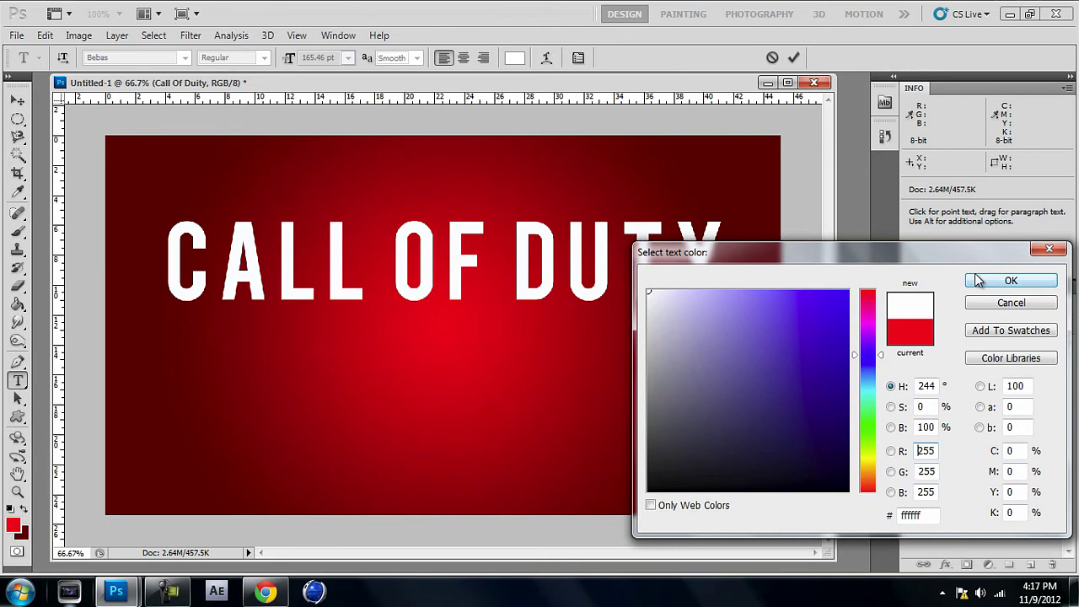
left_click(988, 283)
left_click(16, 102)
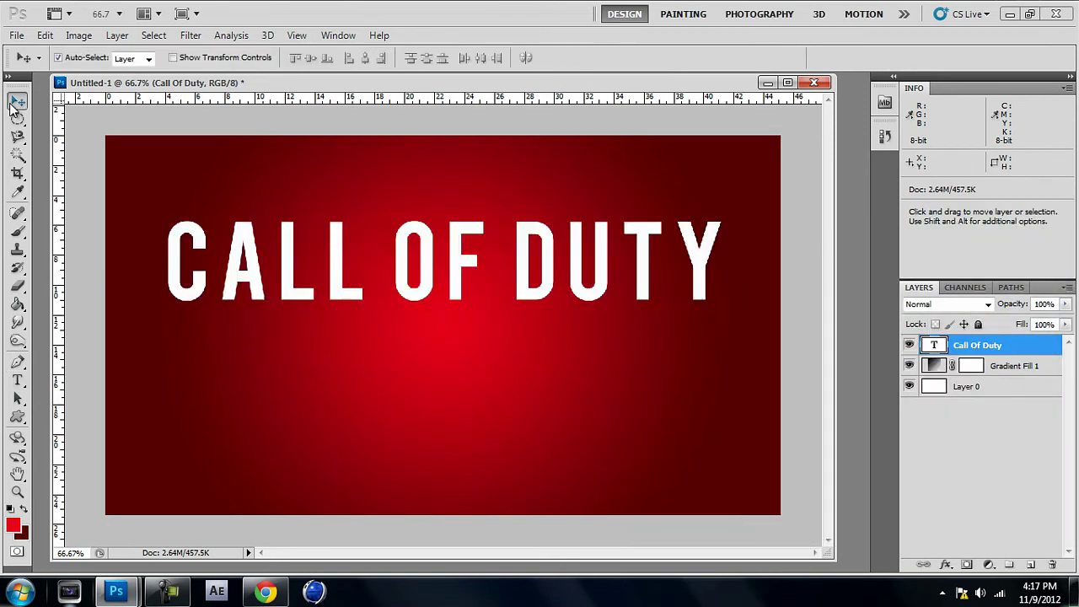
- Add a black 10 px outside stroke to the Call Of Duty text layer in its layer style
left_click(966, 440)
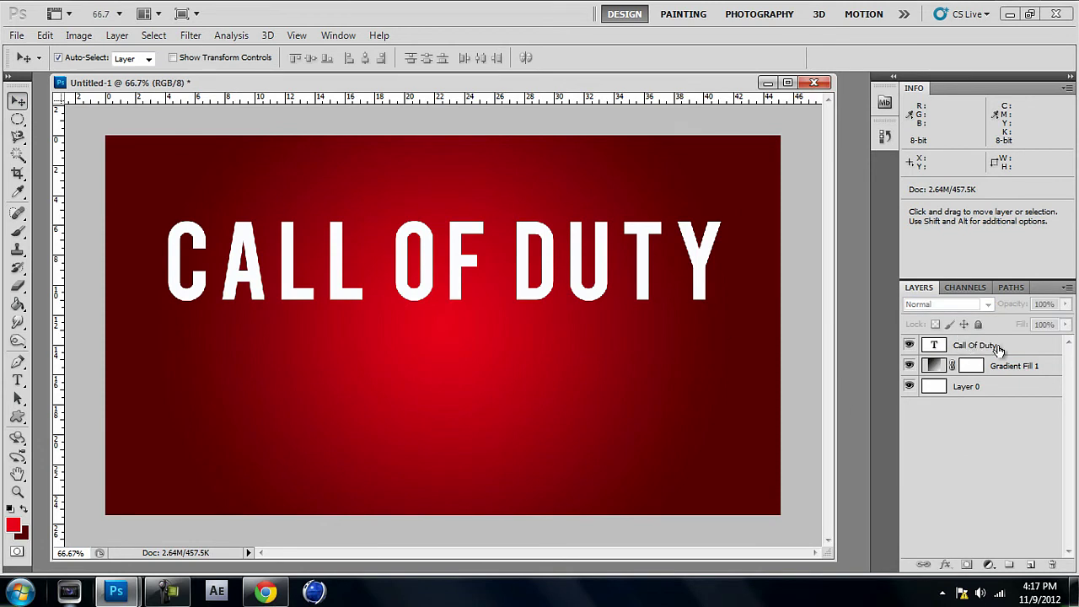
left_click(975, 347)
right_click(993, 349)
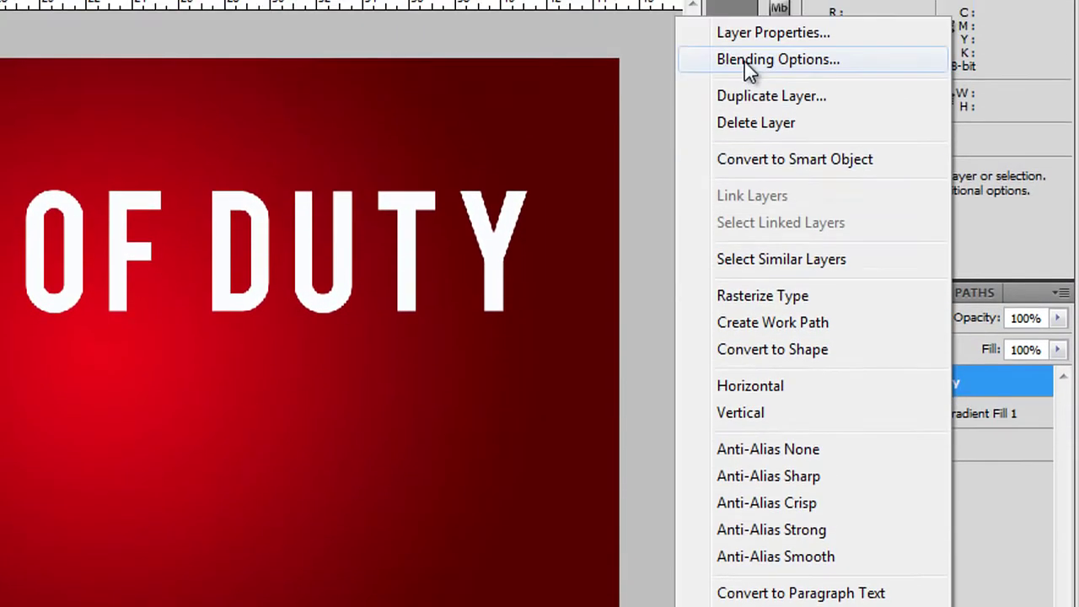
left_click(747, 75)
left_click_drag(503, 51, 185, 17)
left_click_drag(186, 95, 626, 49)
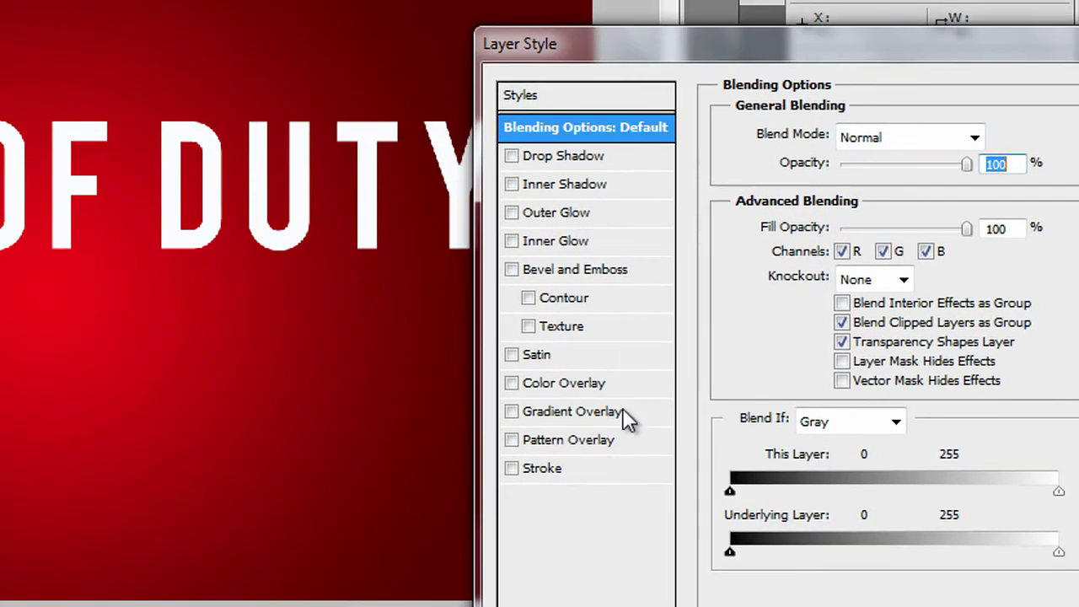
left_click(524, 469)
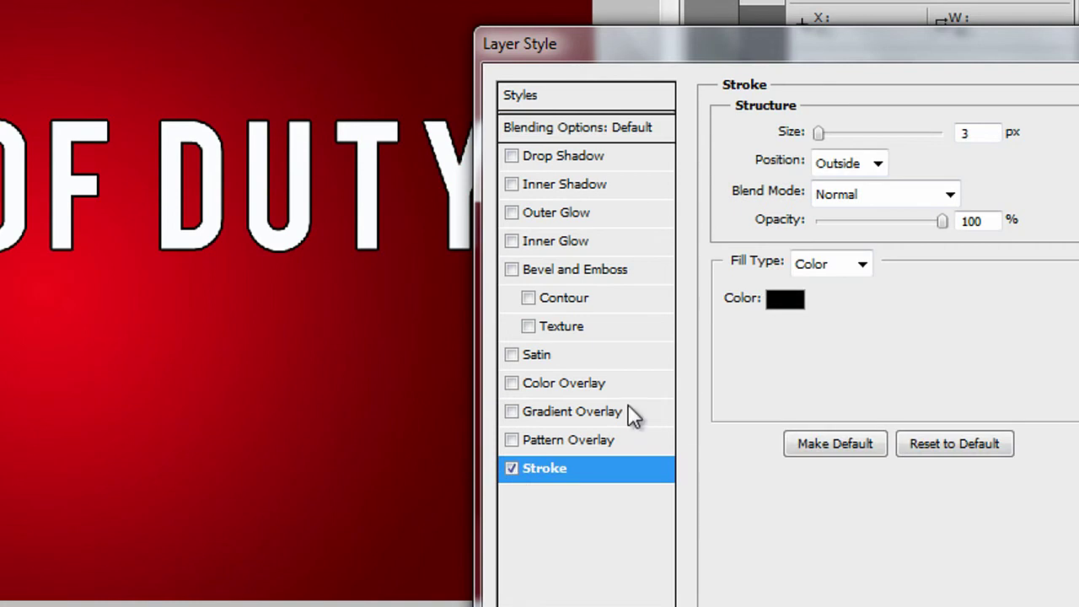
mouse_move(822, 142)
left_mouse_down()
mouse_move(835, 142)
mouse_move(828, 127)
left_mouse_up()
left_click_drag(808, 59, 755, 78)
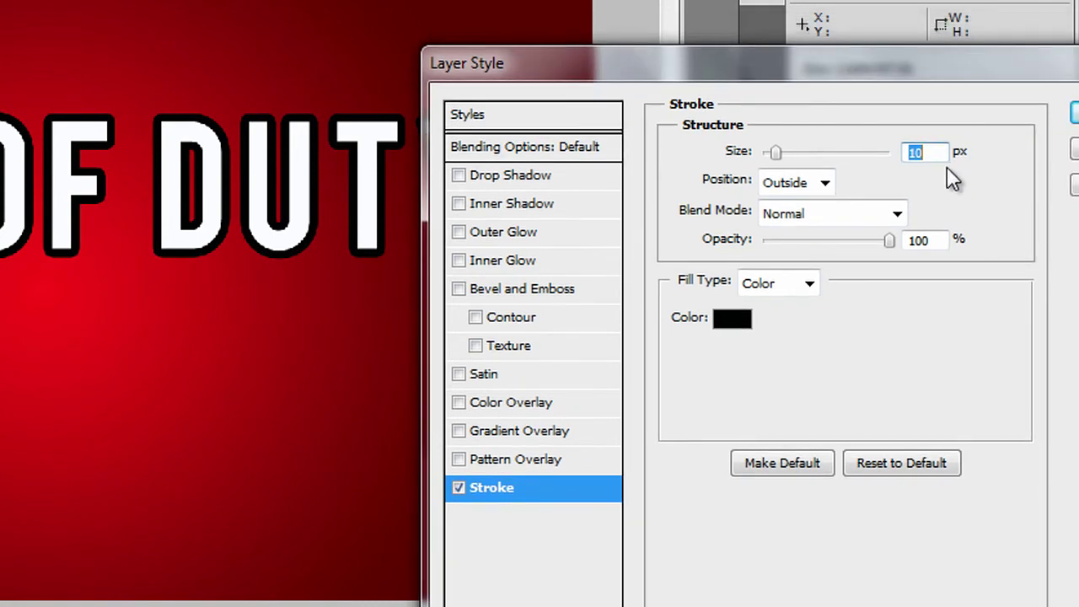
- Add a drop shadow to the title with a distance of 15 px, spread of 20% and size of 21 px
left_click(482, 175)
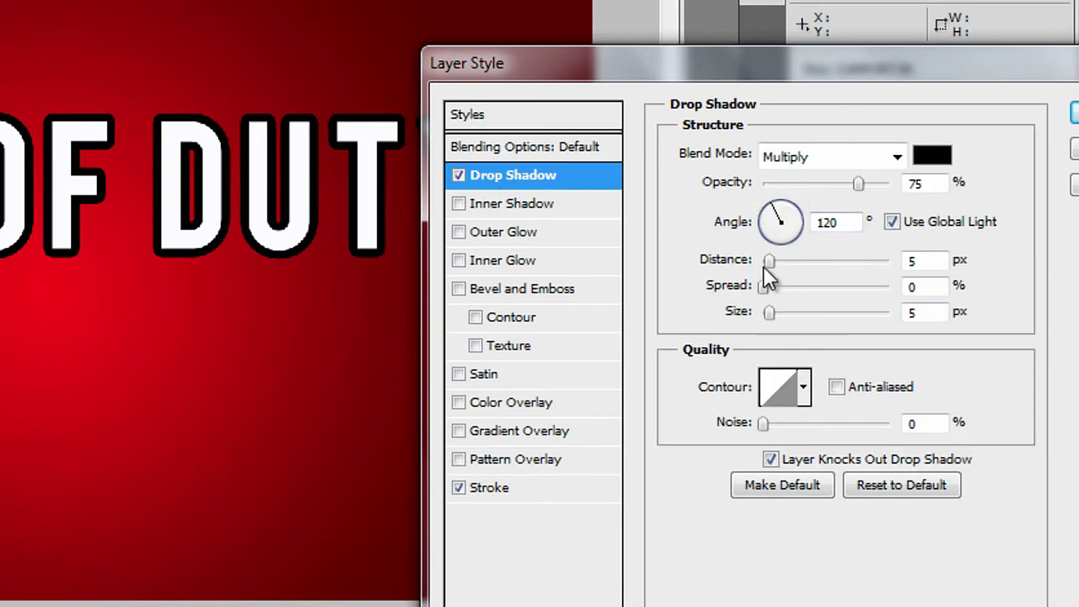
left_click_drag(767, 262, 781, 313)
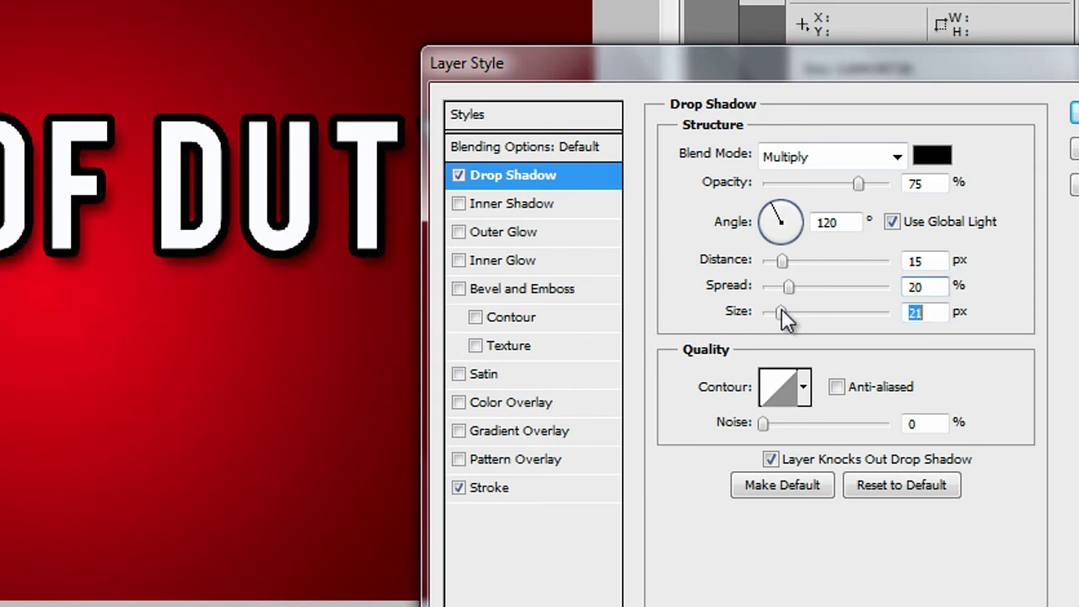
left_click_drag(781, 308, 781, 308)
left_click(594, 260)
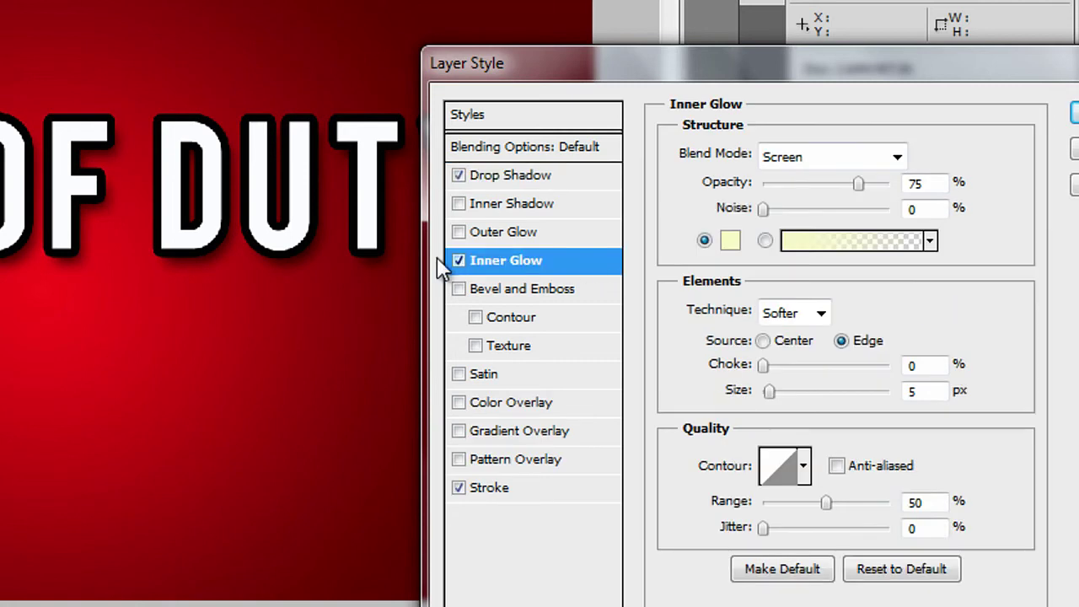
left_click(455, 261)
left_click(578, 175)
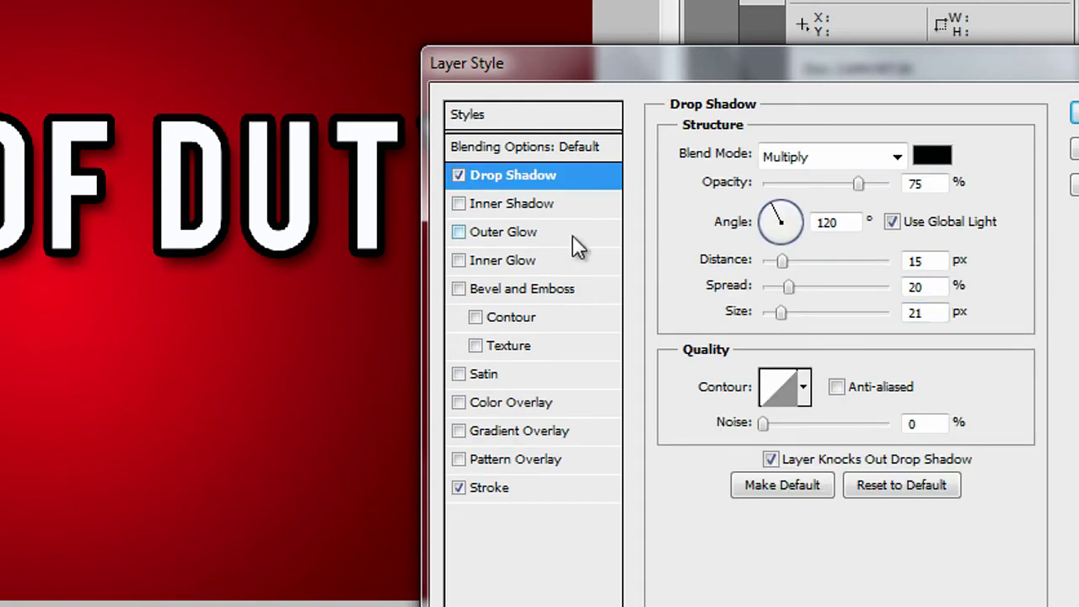
- Add a linear gradient overlay to the title using the Neutral Density preset, and apply the layer style
left_click(460, 431)
left_click(510, 433)
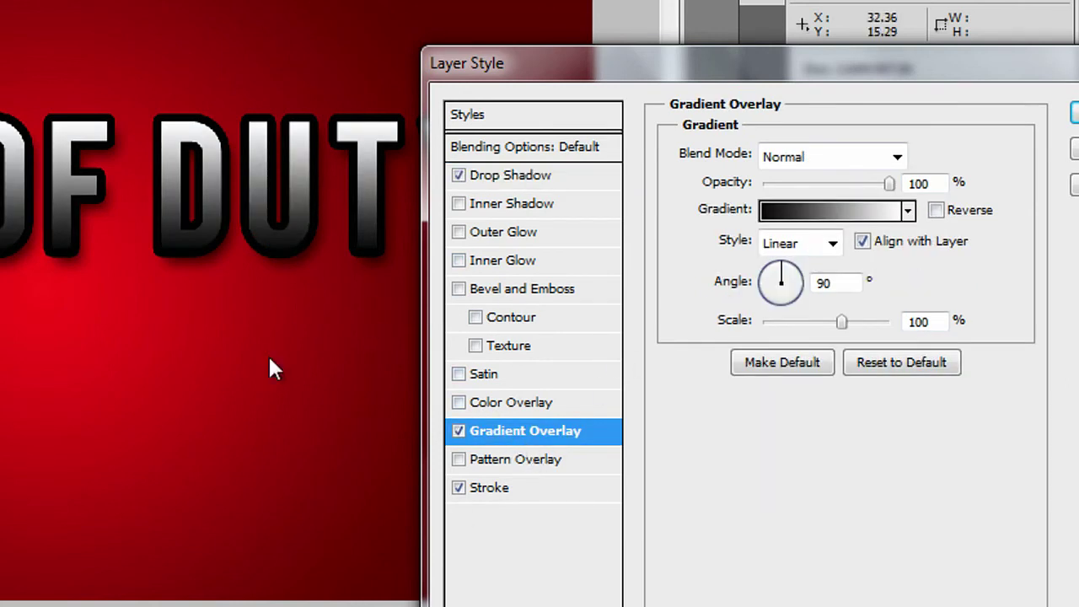
left_click(506, 428)
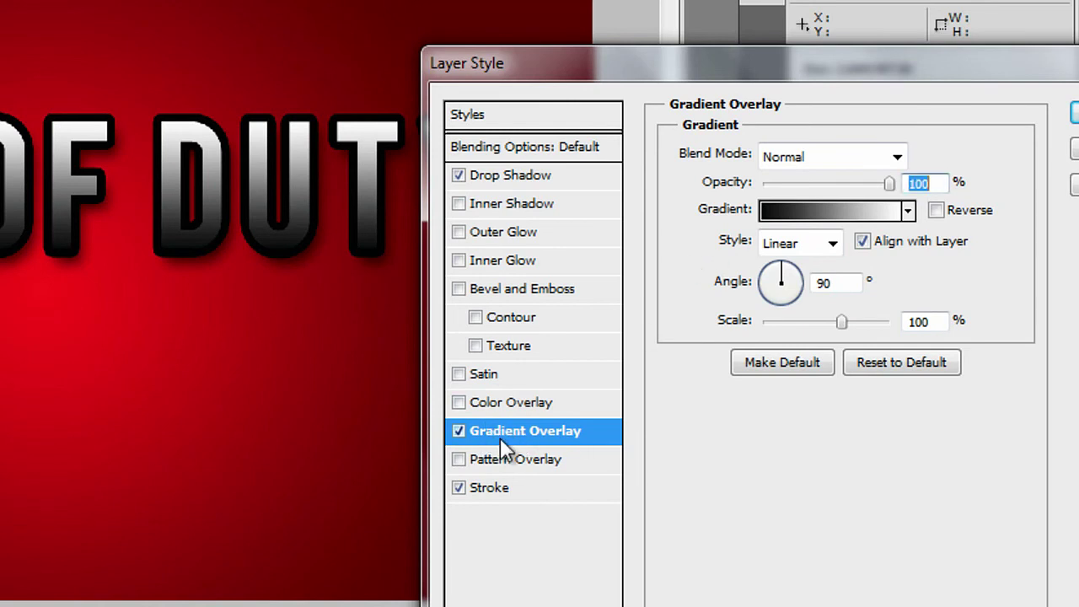
left_click(821, 214)
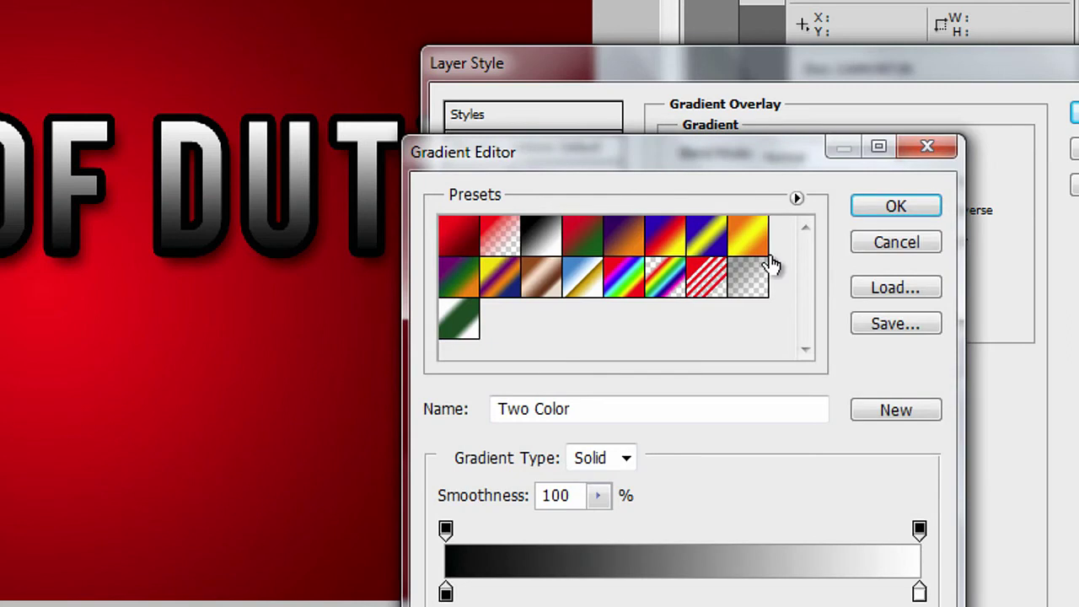
left_click(753, 286)
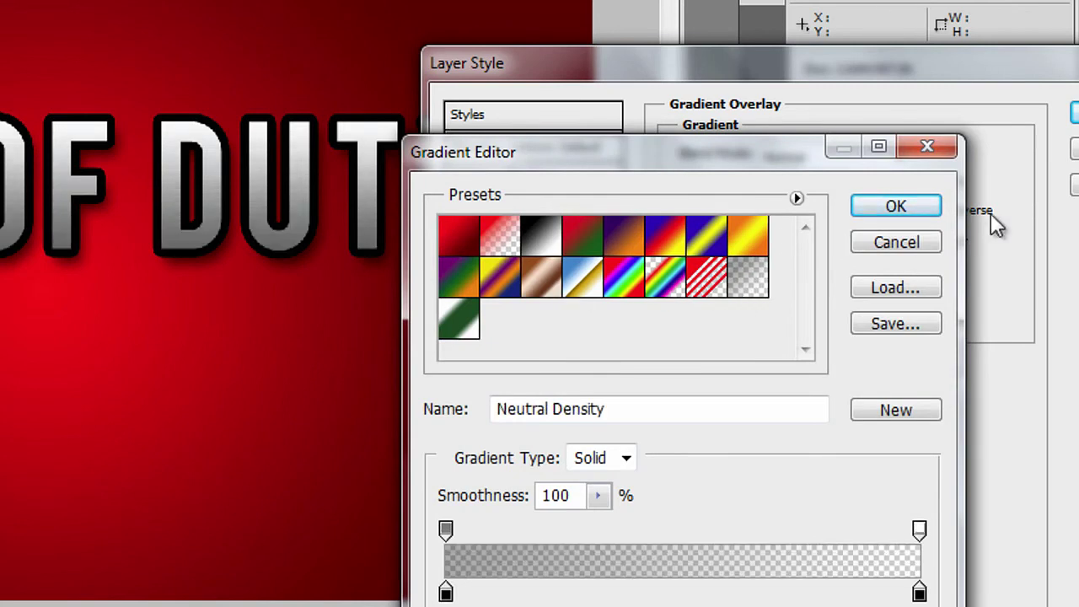
left_click(871, 207)
left_click_drag(464, 65, 488, 71)
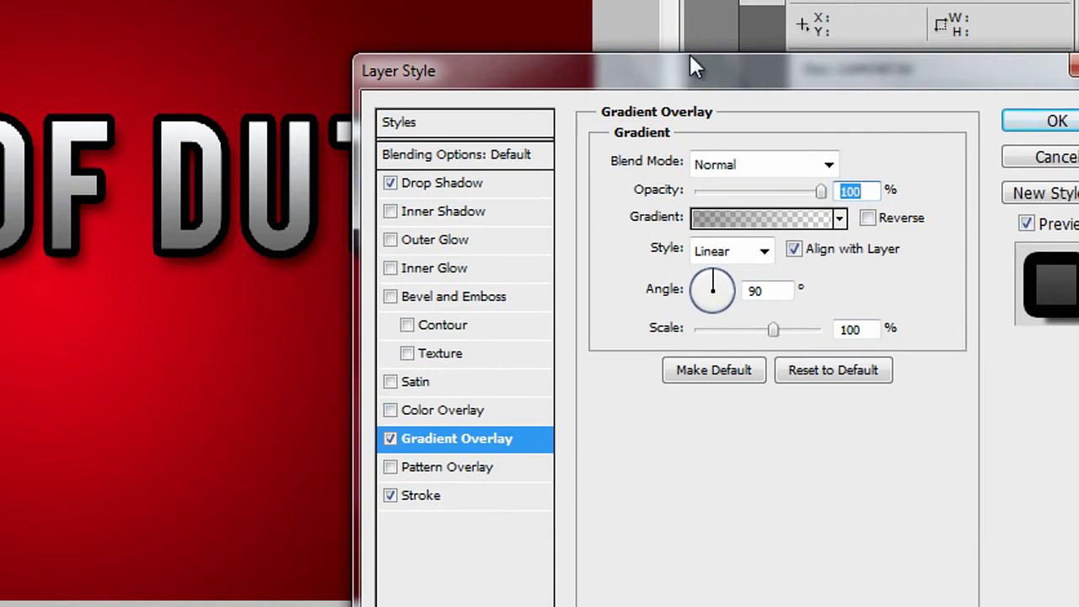
left_click_drag(689, 65, 614, 67)
left_click(994, 139)
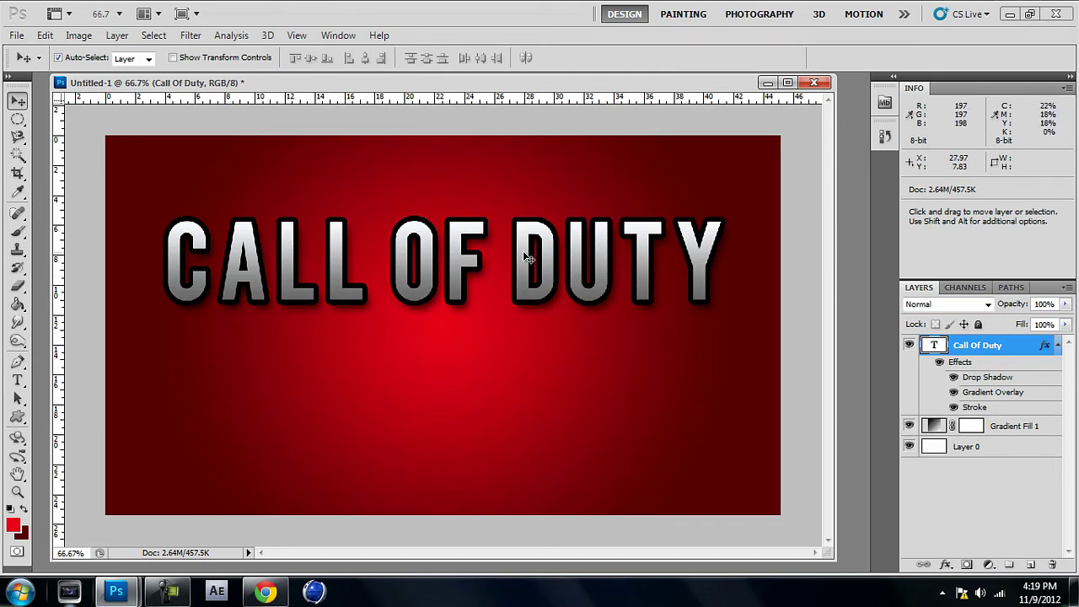
- Scale the Call Of Duty title up proportionally to about 112.6%, reposition it slightly higher across the canvas, and apply the transform
key("ctrl+t")
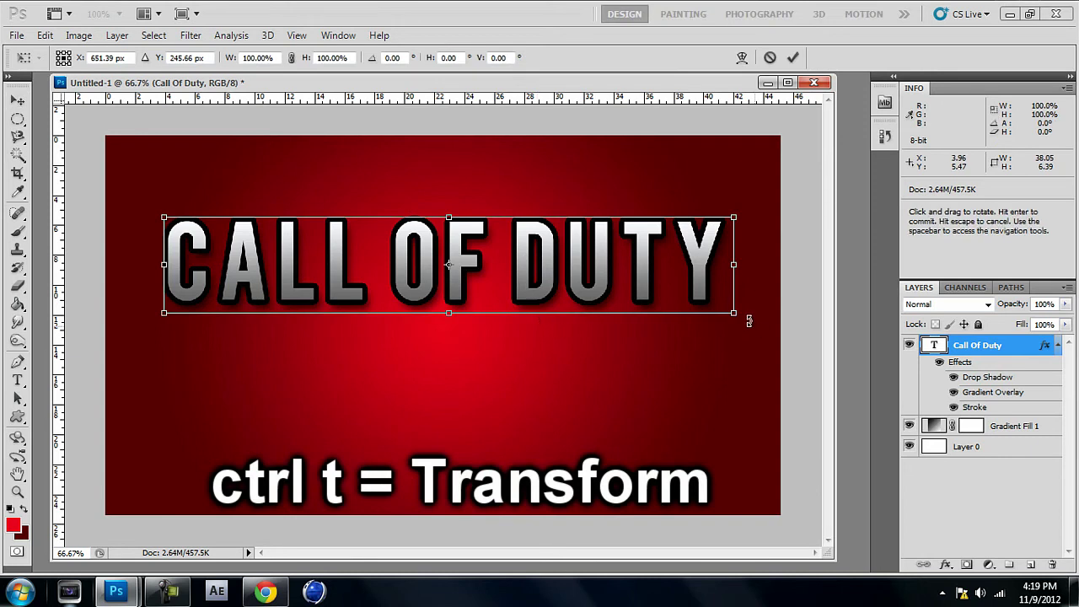
left_click_drag(733, 311, 801, 358)
left_click_drag(613, 309, 562, 291)
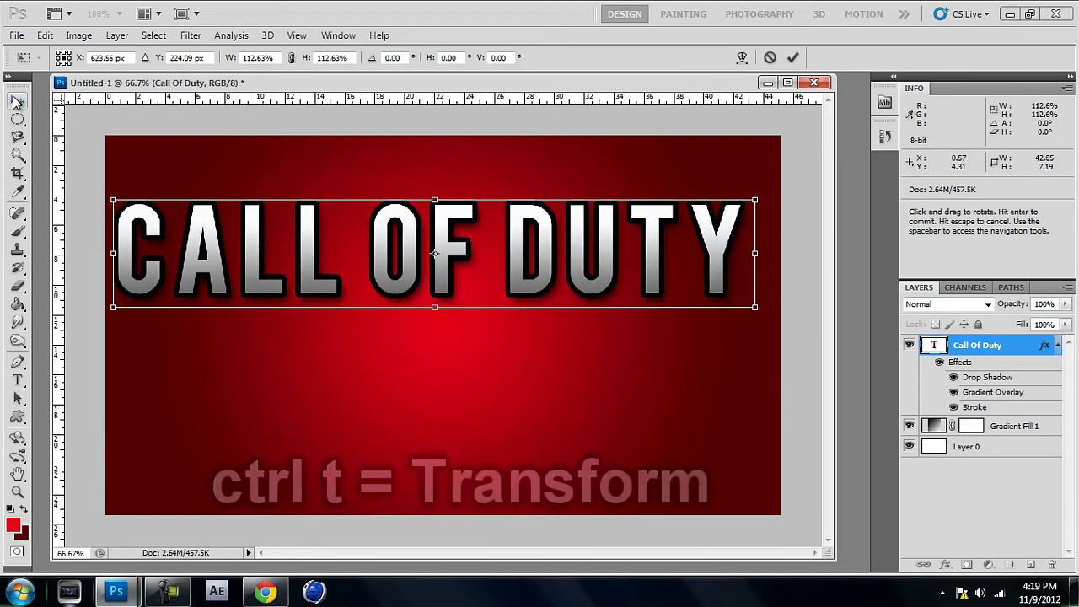
key("v")
left_click(434, 216)
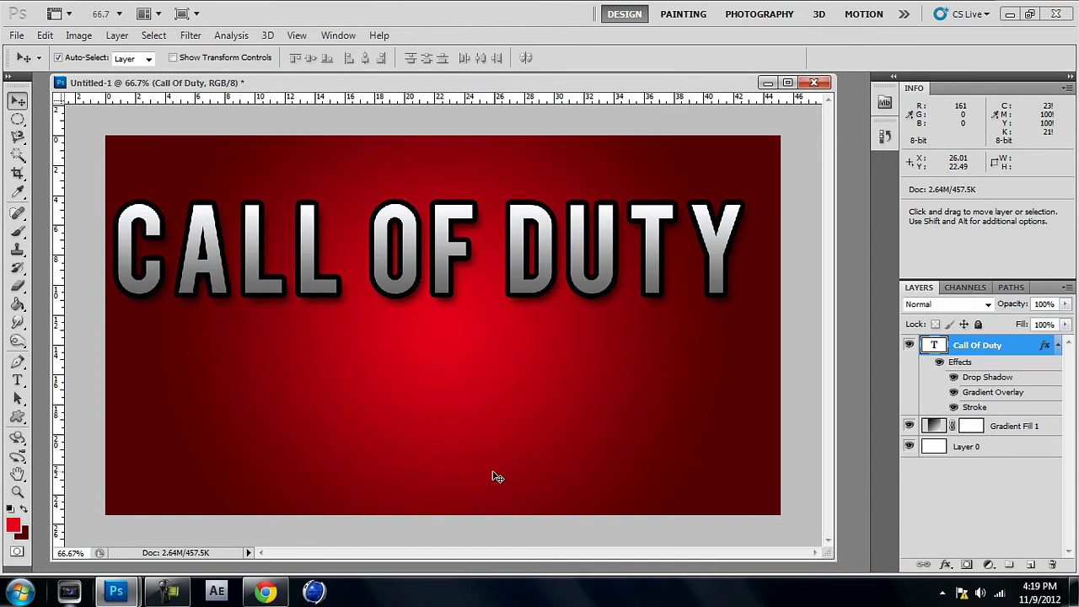
- Switch to Chrome and search Google Images for "Call Of Duty PNG"
left_click(266, 595)
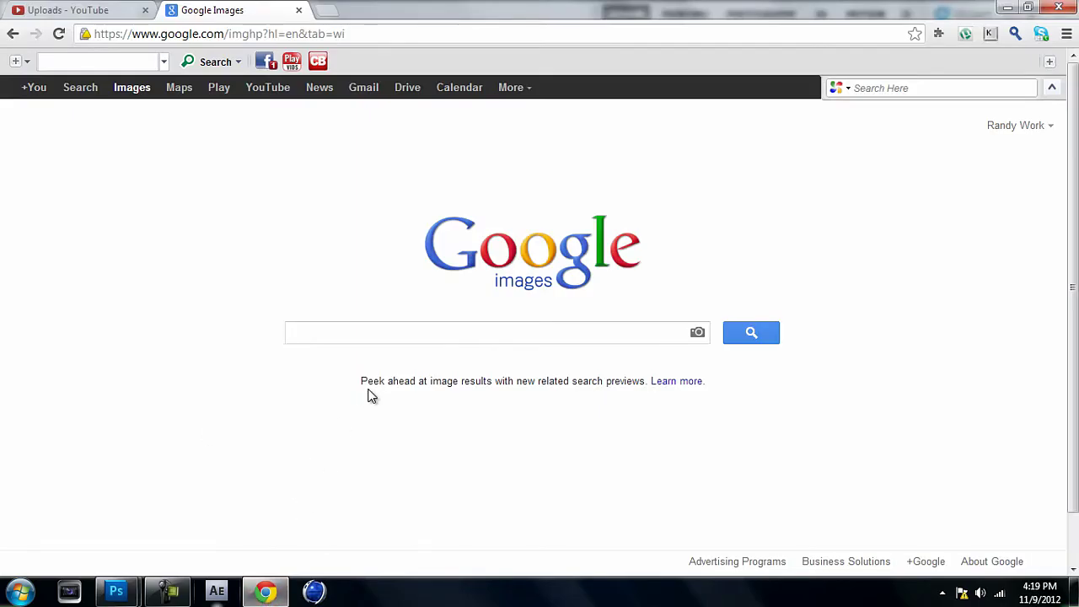
left_click(330, 327)
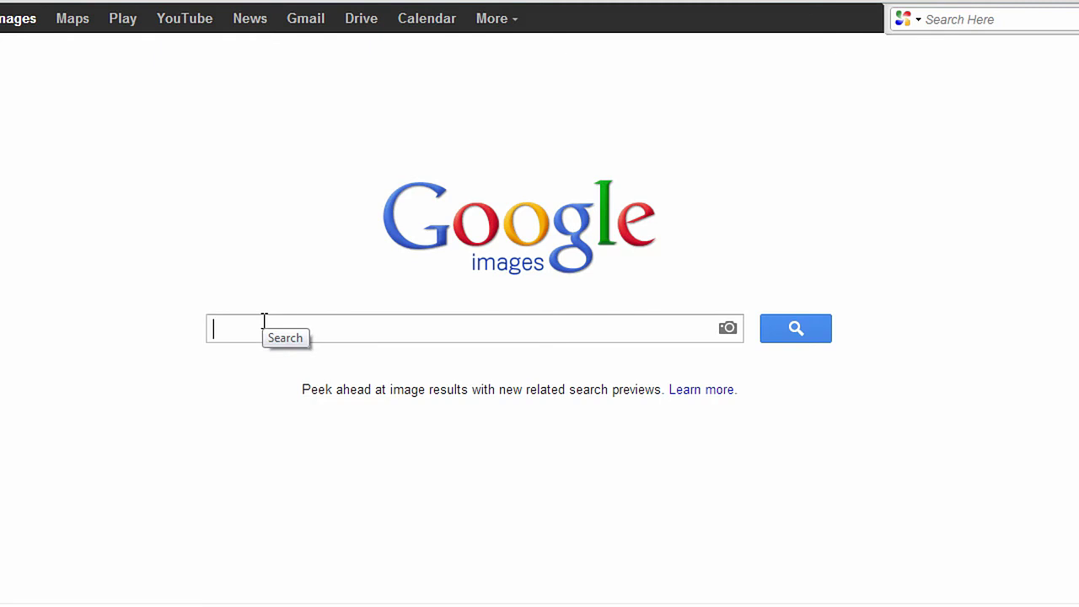
type("Cakl")
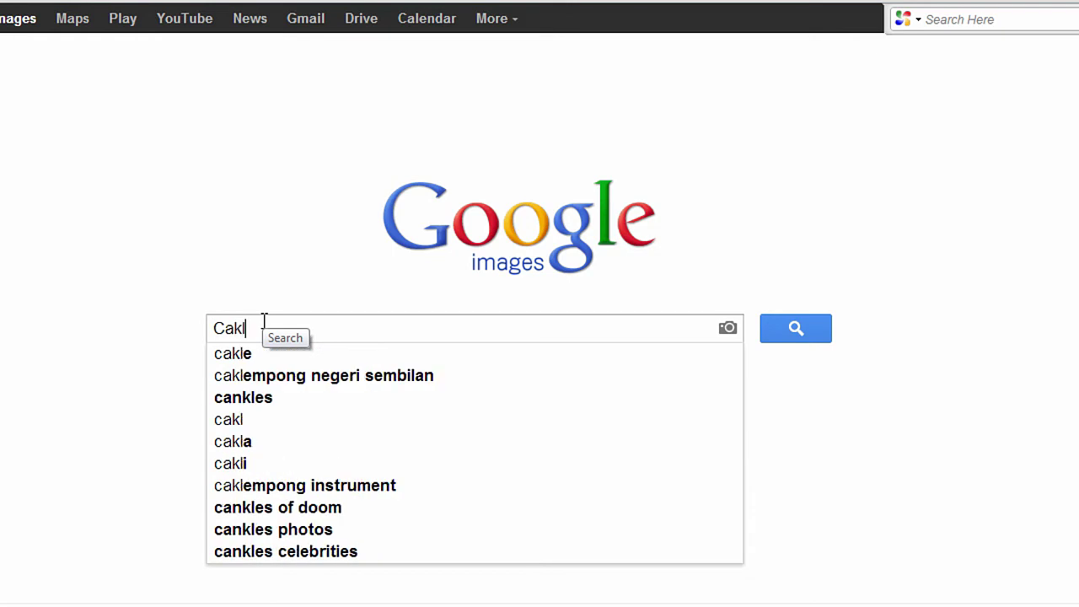
key("BackSpace")
type("ll Of")
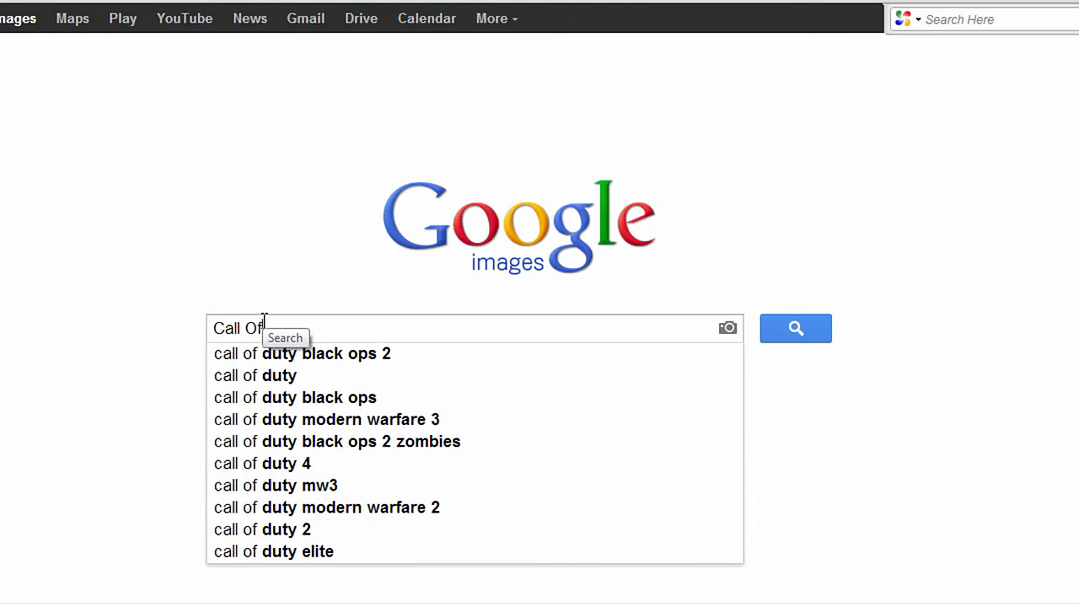
type(" Duty ")
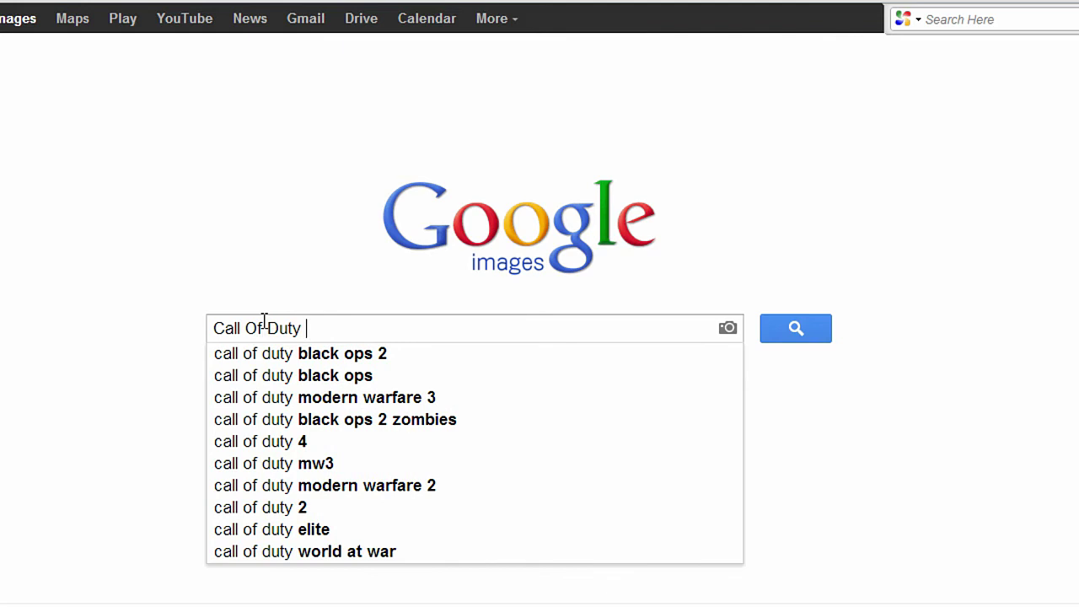
type("PNG")
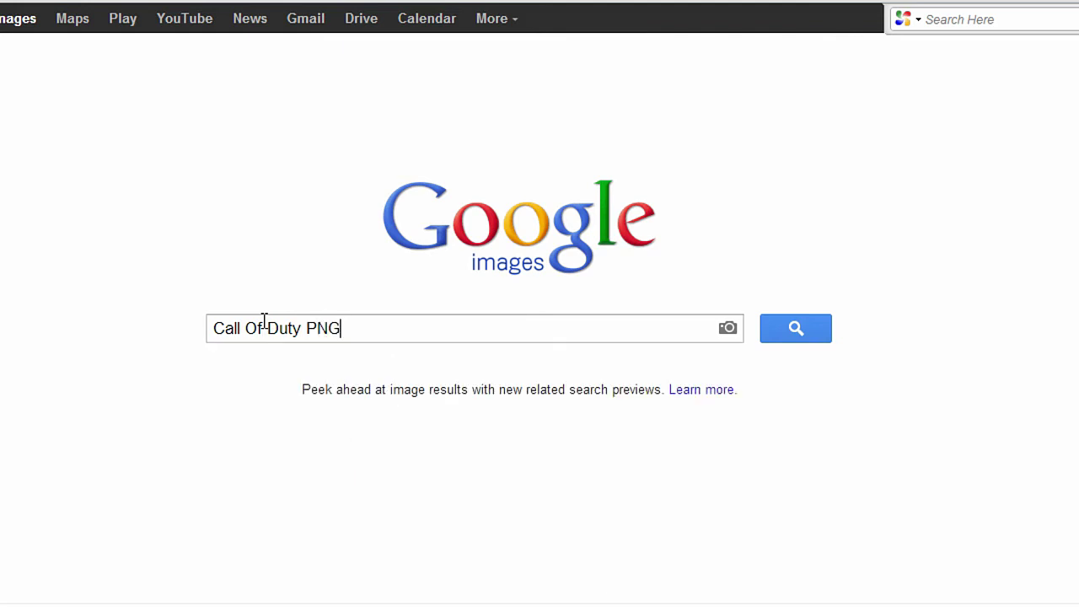
key("Return")
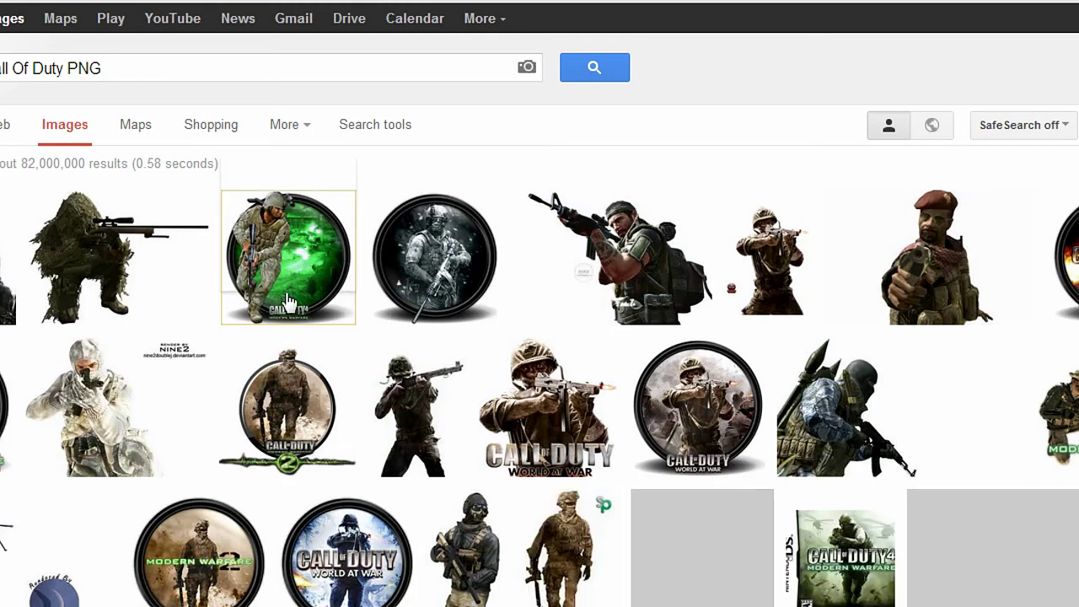
- Filter the image search results to the Large size
mouse_move(295, 302)
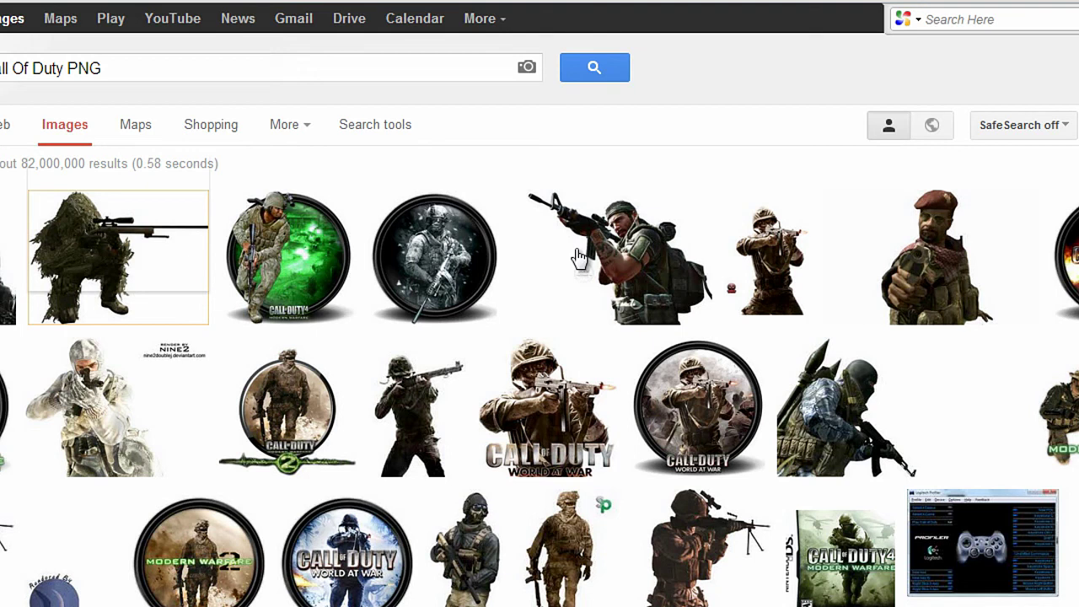
mouse_move(674, 229)
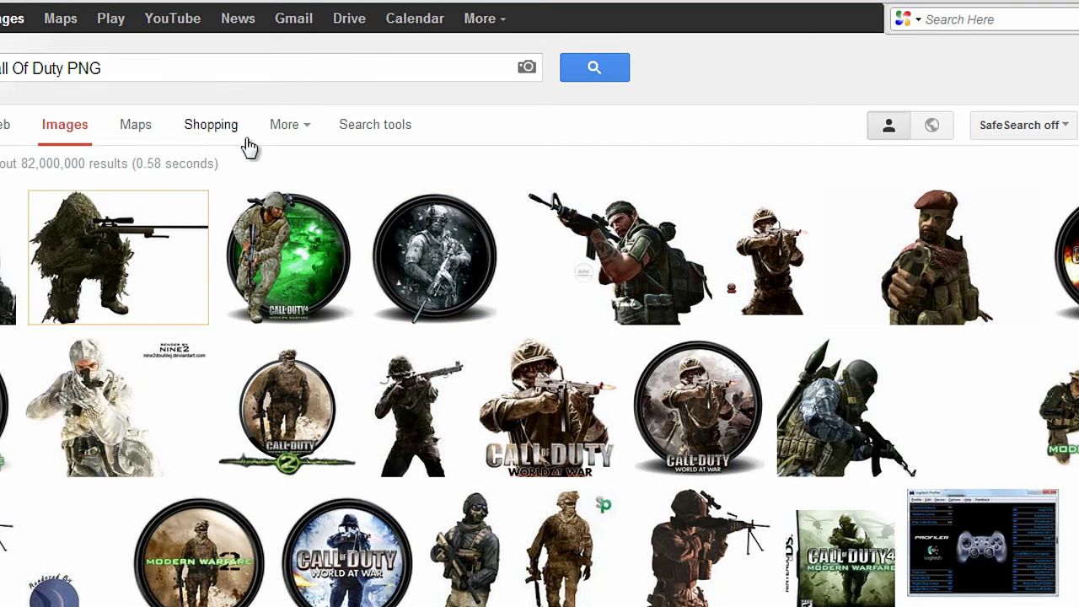
left_click(304, 135)
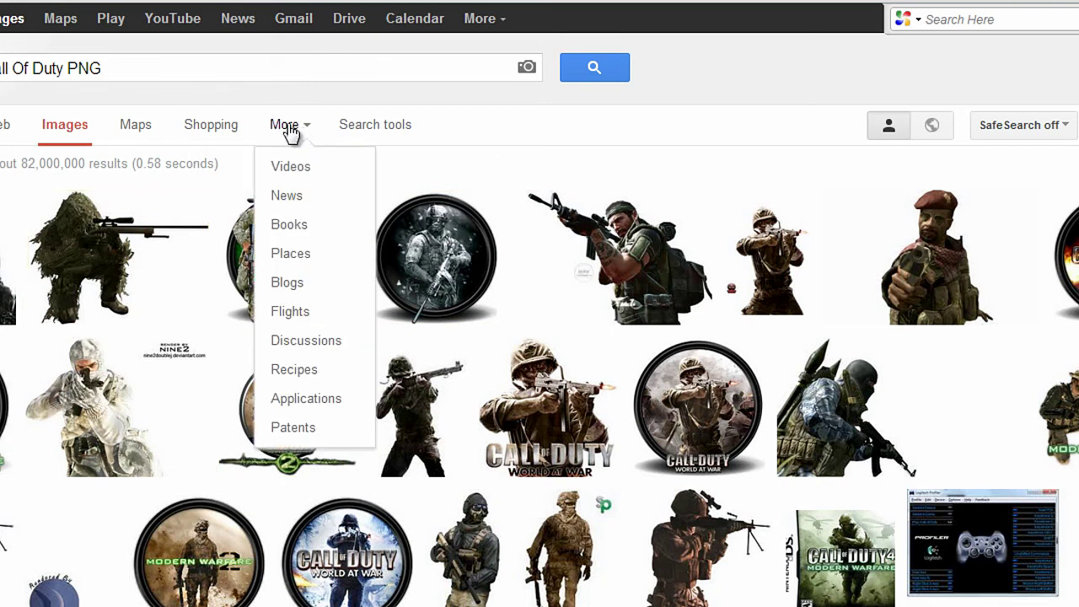
left_click(387, 136)
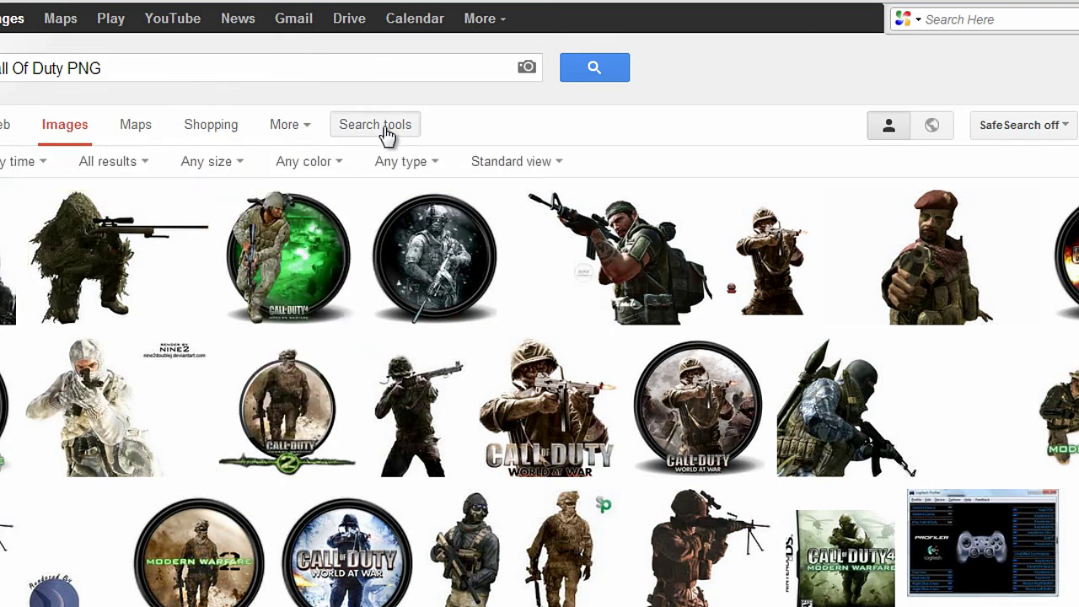
left_click(232, 161)
left_click(198, 224)
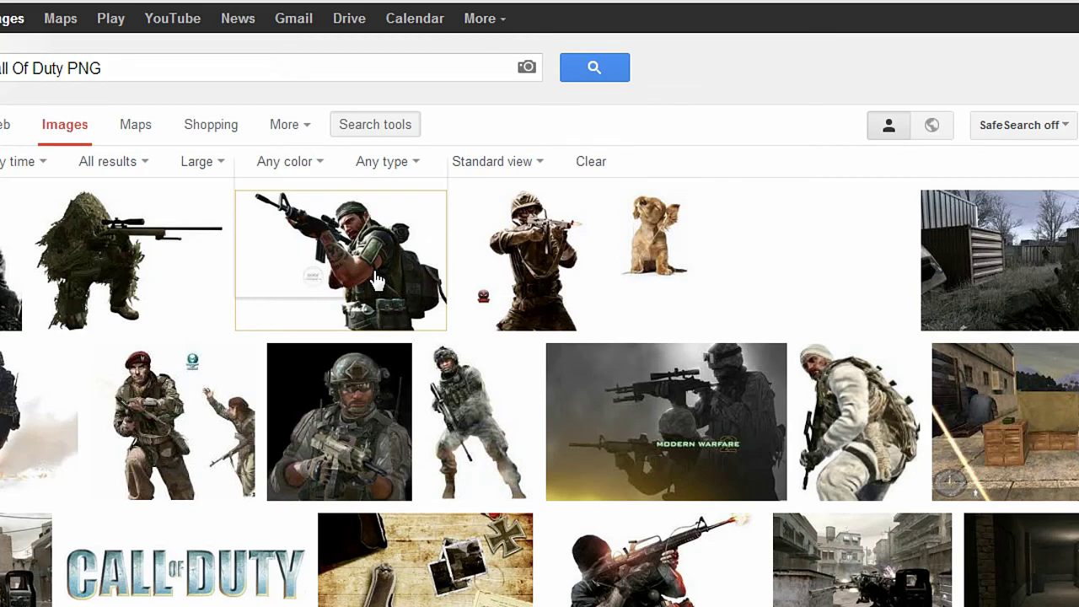
- Open the image of the rifle-aiming soldier with a headband and start saving it, choosing the Desktop as the folder
left_click(326, 295)
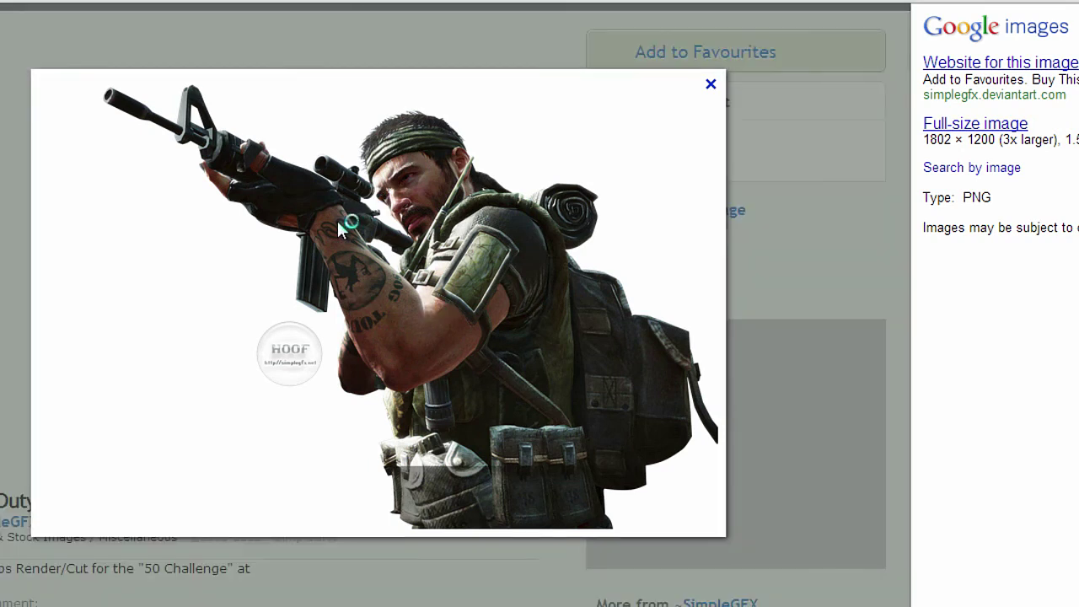
right_click(337, 218)
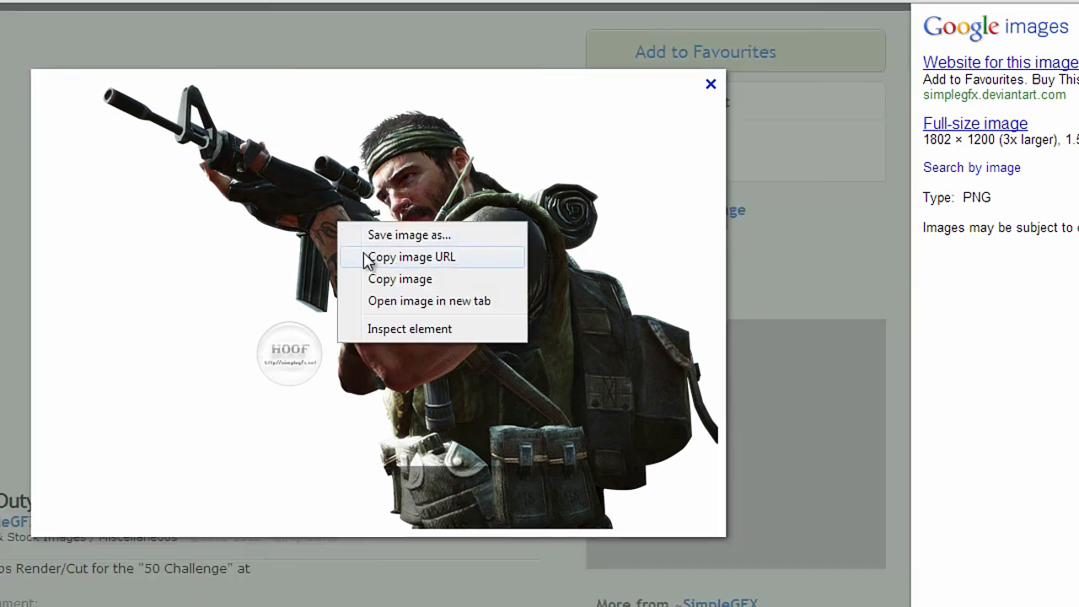
left_click(367, 234)
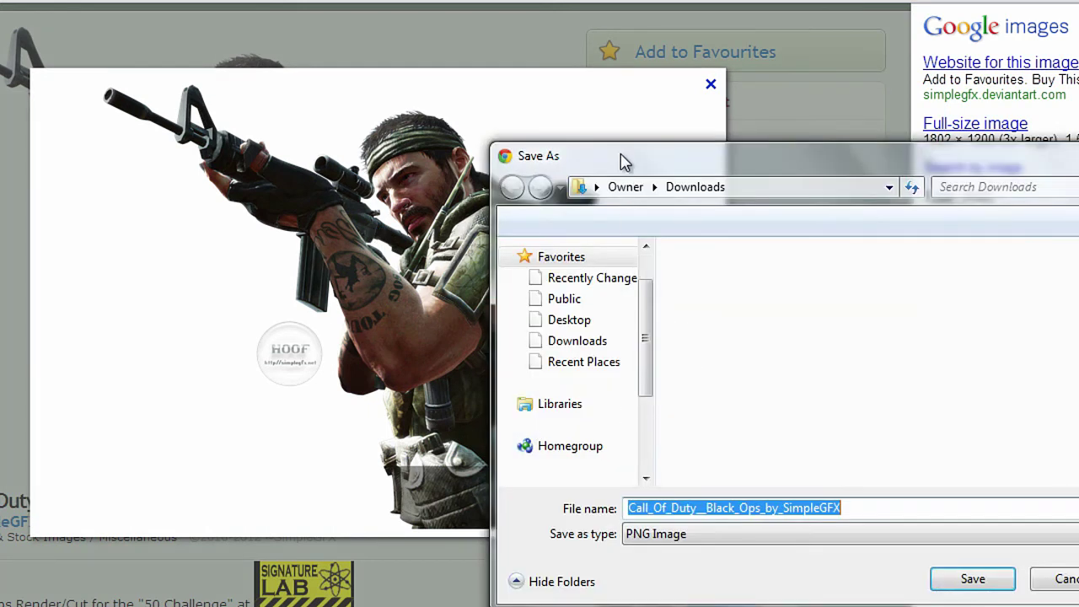
left_click_drag(621, 160, 595, 149)
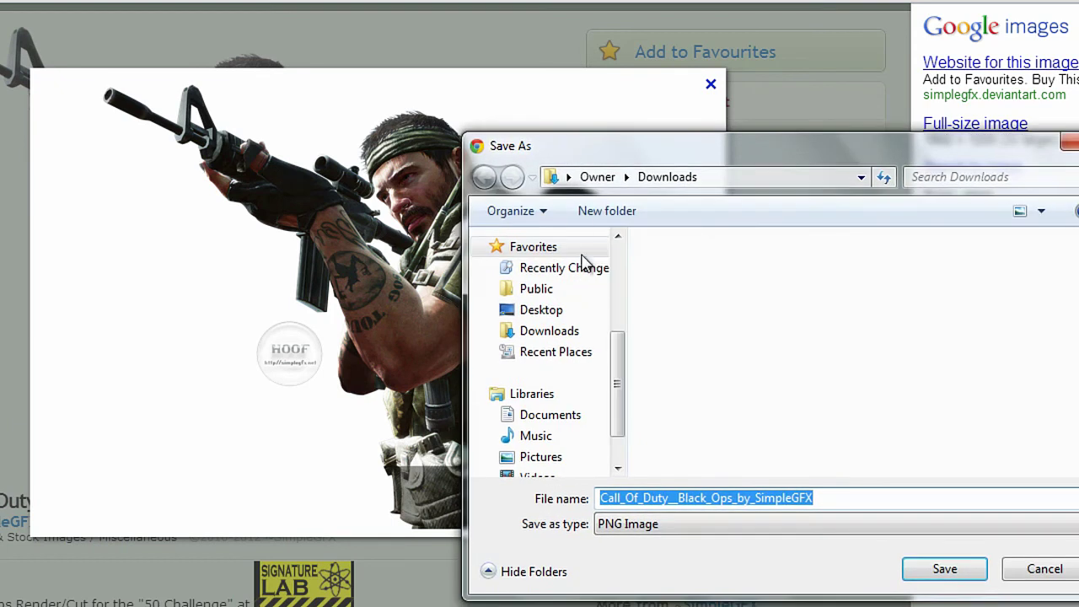
left_click(545, 172)
left_click(545, 171)
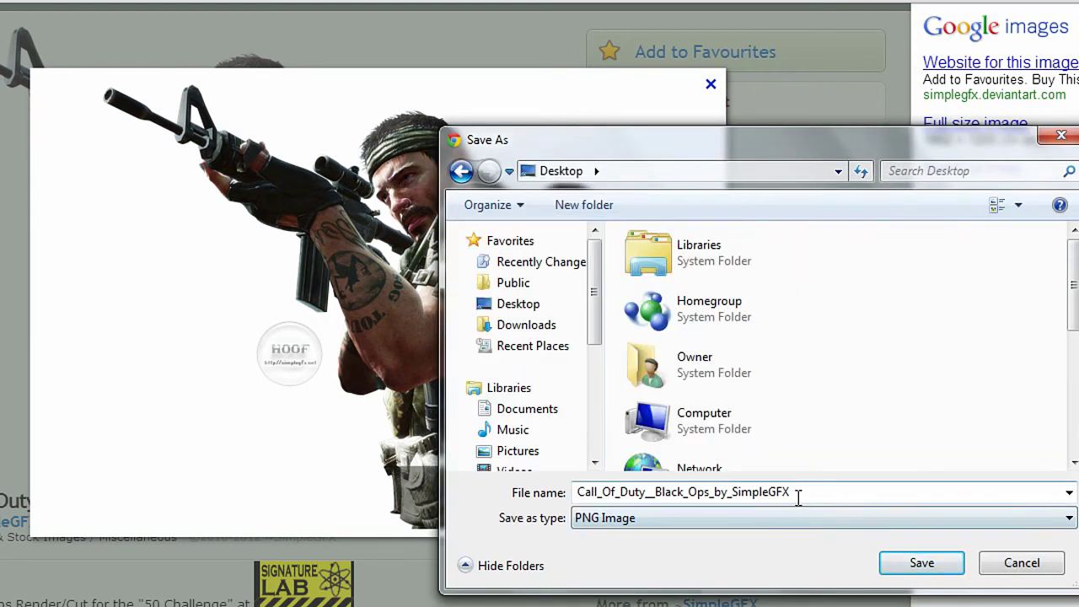
- Name the image file COD and save it as a PNG Image
left_click_drag(830, 497, 512, 497)
type("COD")
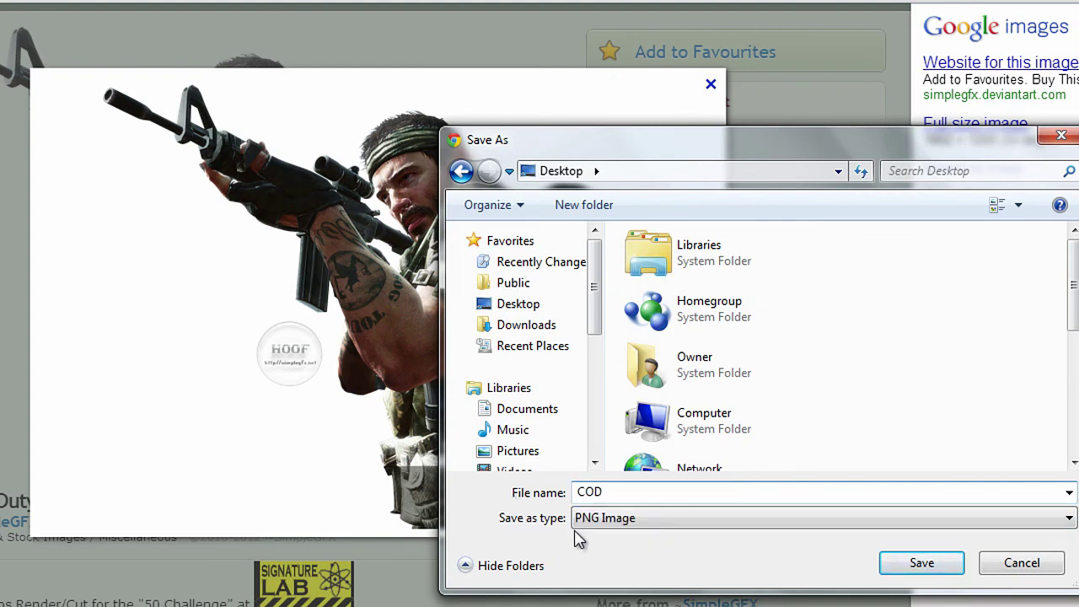
left_click(597, 522)
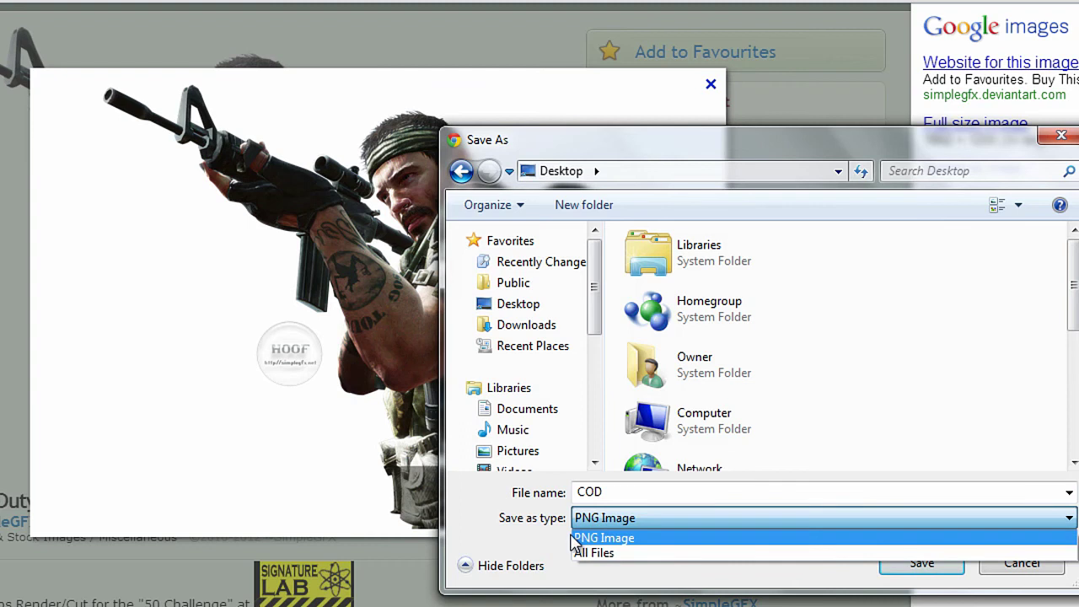
left_click(533, 534)
left_click(919, 563)
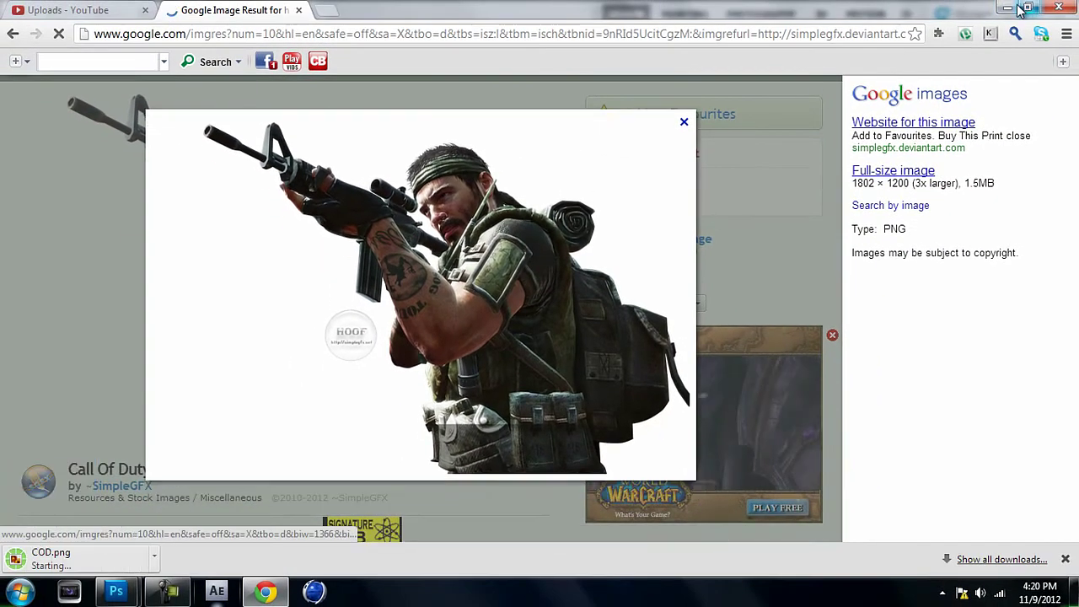
- Minimize the browser and bring the COD image from the desktop into the open Photoshop document
left_click(1007, 6)
left_click(1016, 10)
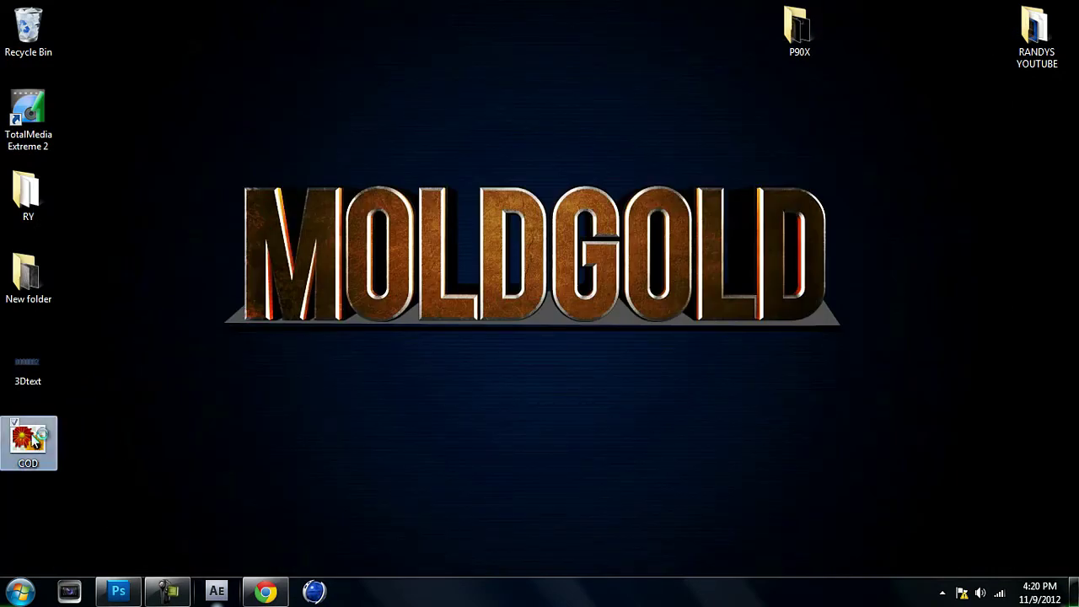
left_click_drag(56, 438, 291, 416)
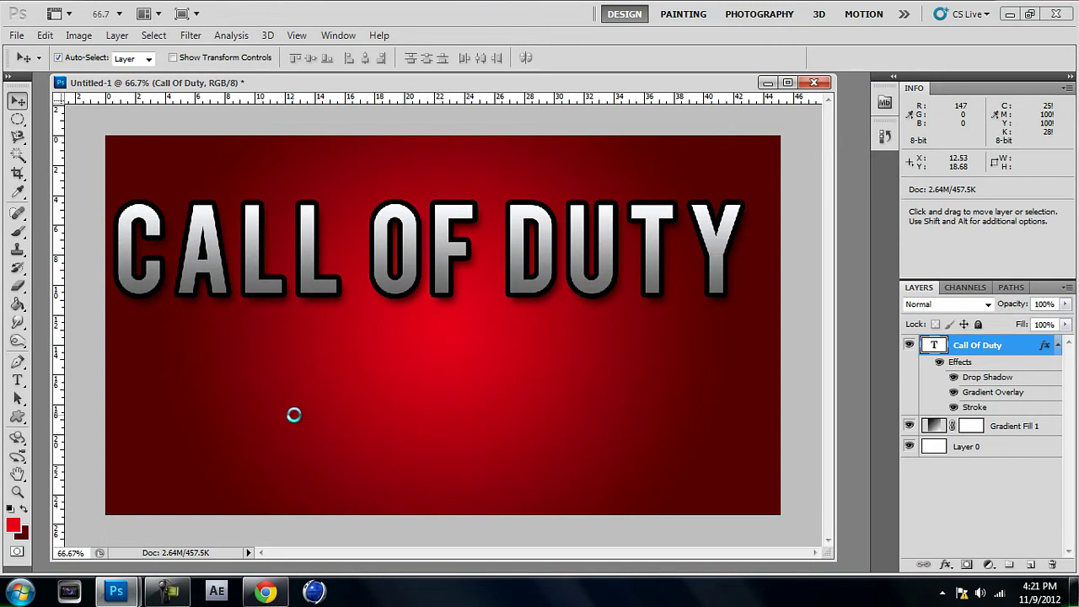
- Scale the soldier image to about 50.6%, move it to the canvas's lower-right corner, and place the file
left_click_drag(456, 303, 487, 336)
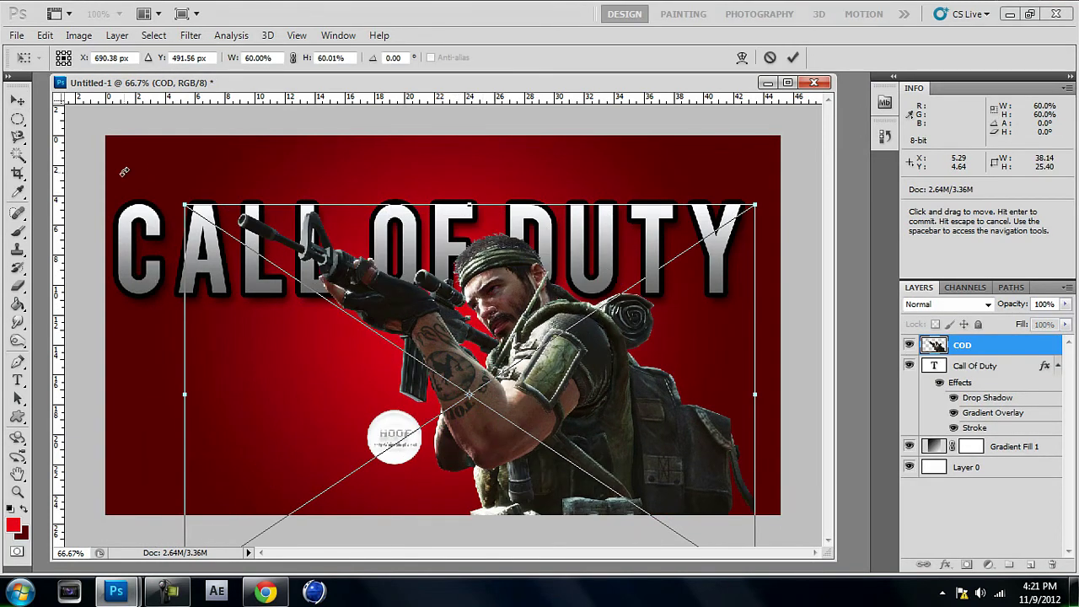
mouse_move(489, 299)
left_mouse_down()
mouse_move(455, 305)
mouse_move(487, 309)
left_mouse_up()
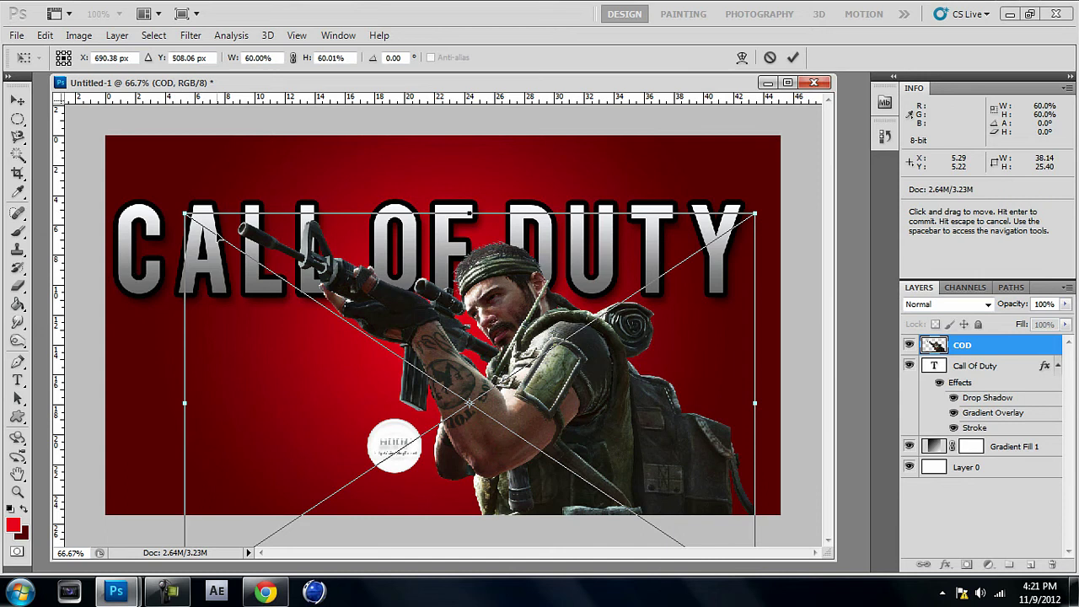
left_click_drag(179, 210, 279, 267)
left_click_drag(440, 369, 409, 349)
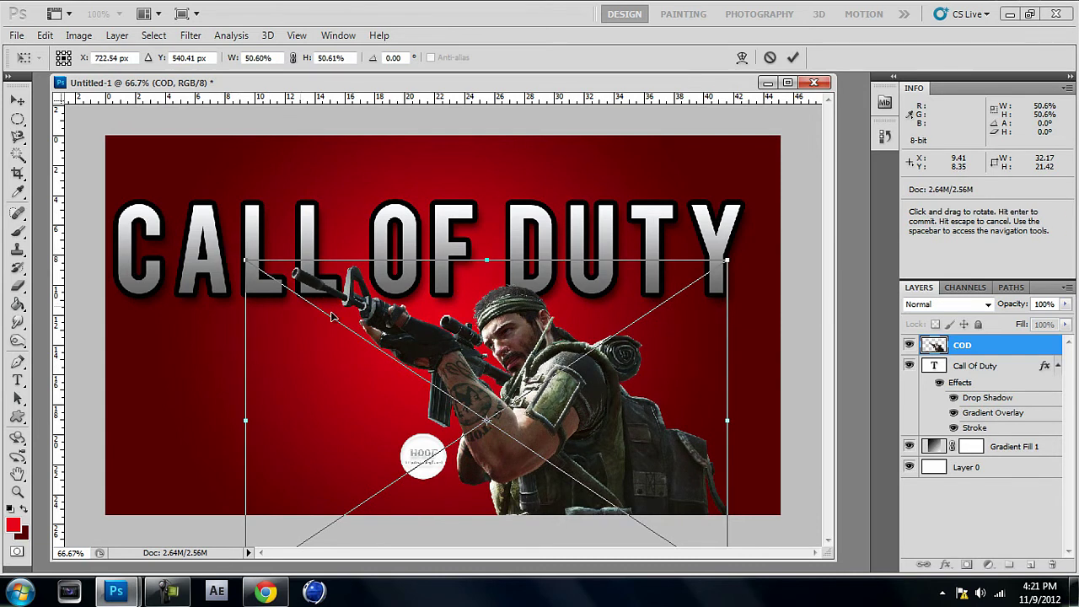
left_click_drag(360, 302, 427, 276)
left_click_drag(413, 333, 451, 332)
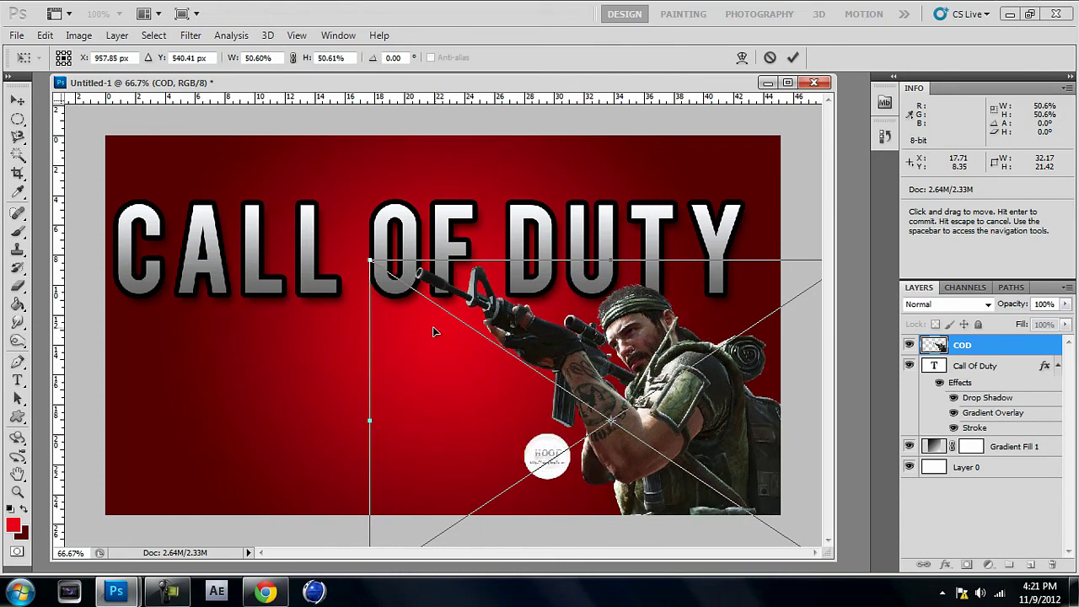
left_click(22, 99)
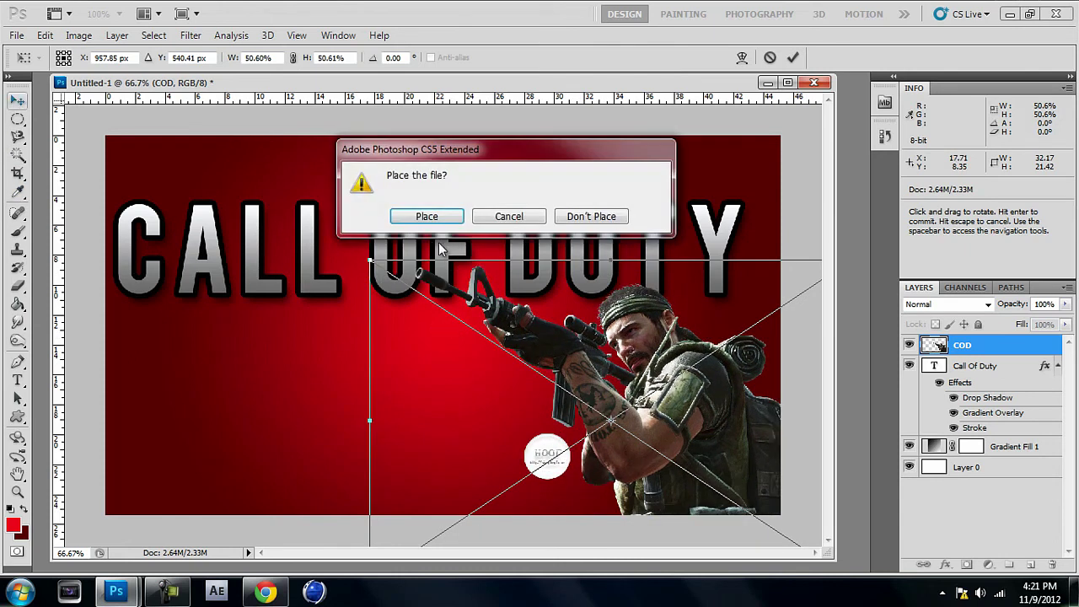
left_click(441, 219)
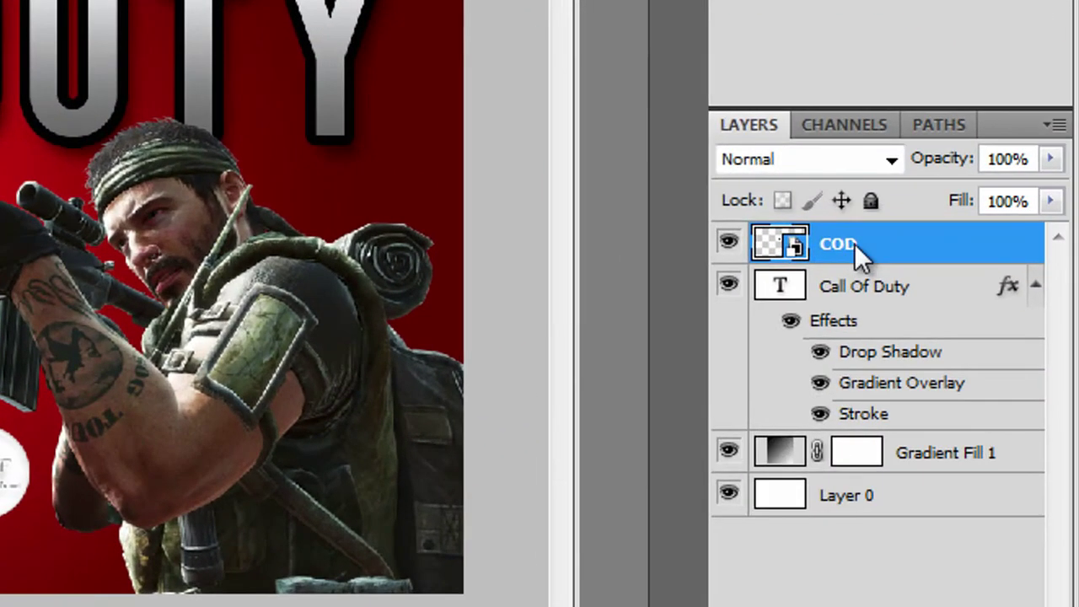
- Rasterize the COD layer and erase the round white watermark beside the soldier's elbow with the Eraser
right_click(969, 347)
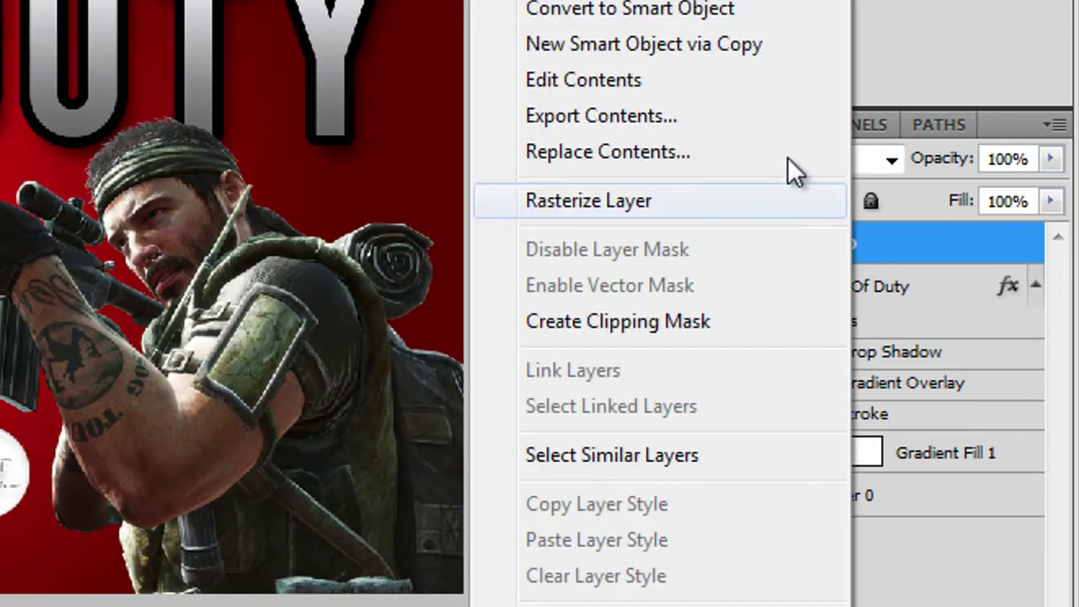
left_click(712, 207)
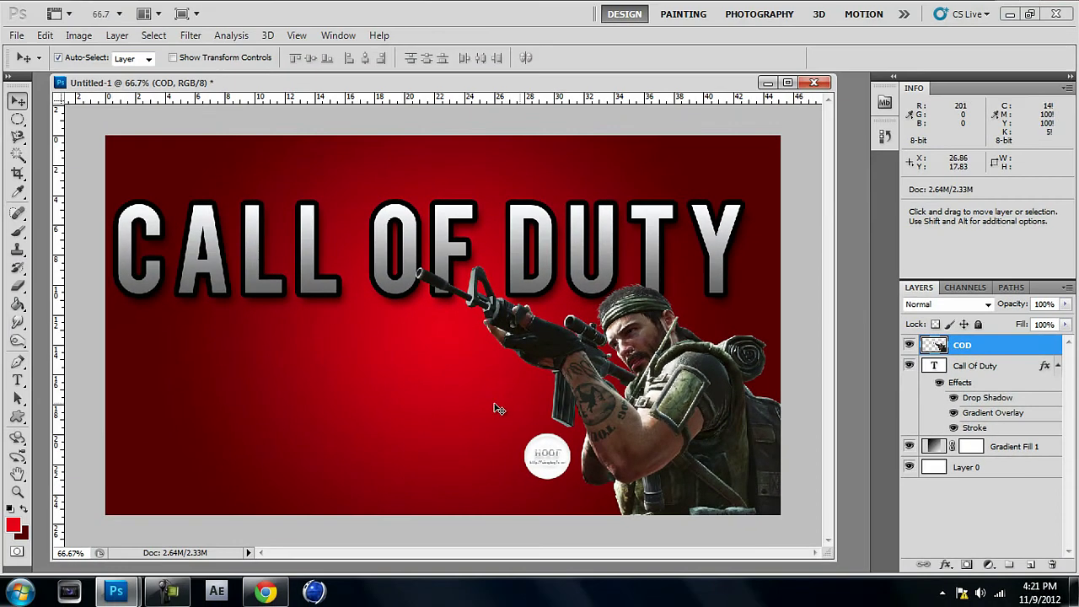
left_click(17, 288)
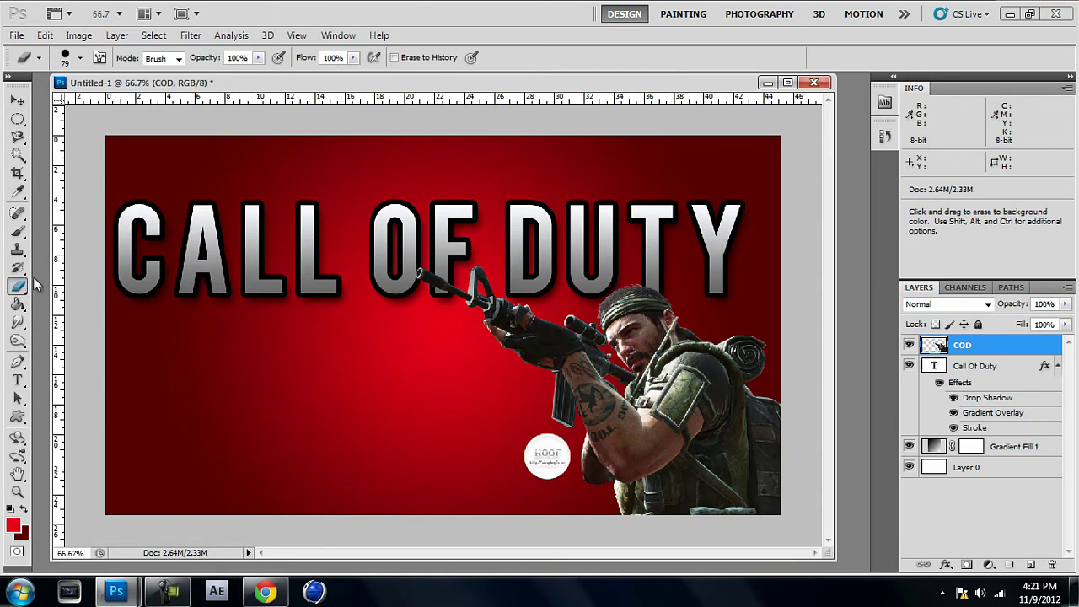
mouse_move(546, 453)
left_mouse_down()
mouse_move(549, 468)
mouse_move(548, 452)
left_mouse_up()
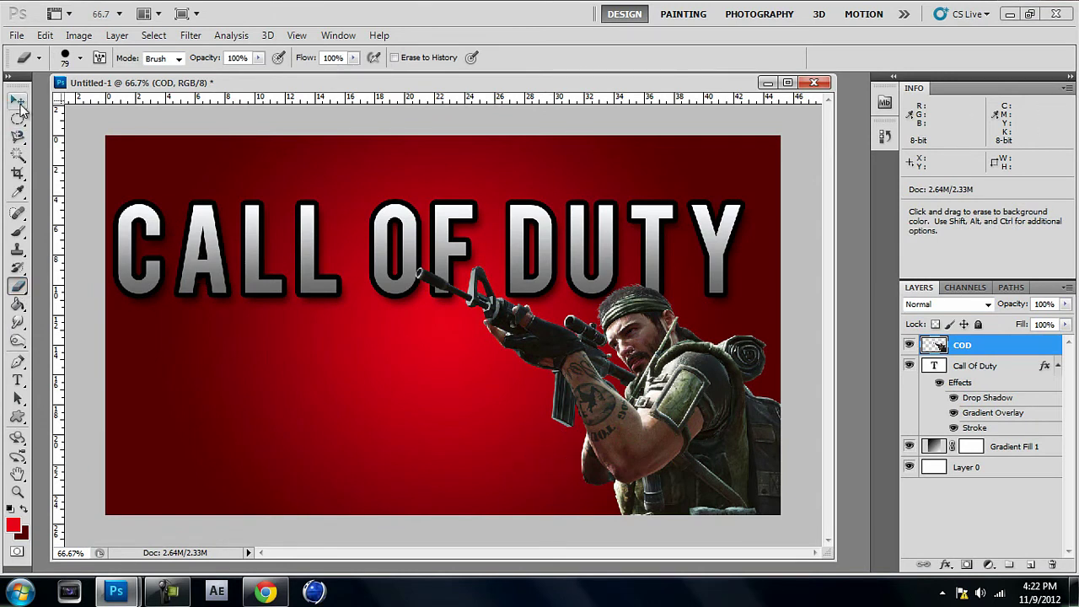
- Add a red Bebas text layer reading "Commentary" in the empty area below the Call Of Duty title
left_click(17, 101)
left_click(944, 535)
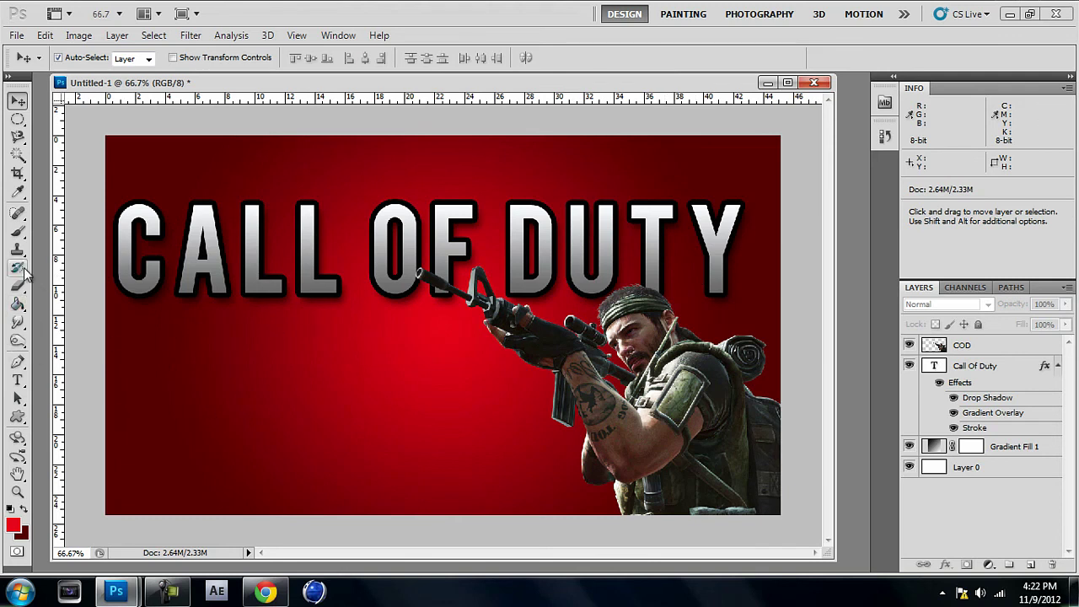
left_click(17, 379)
left_click(251, 409)
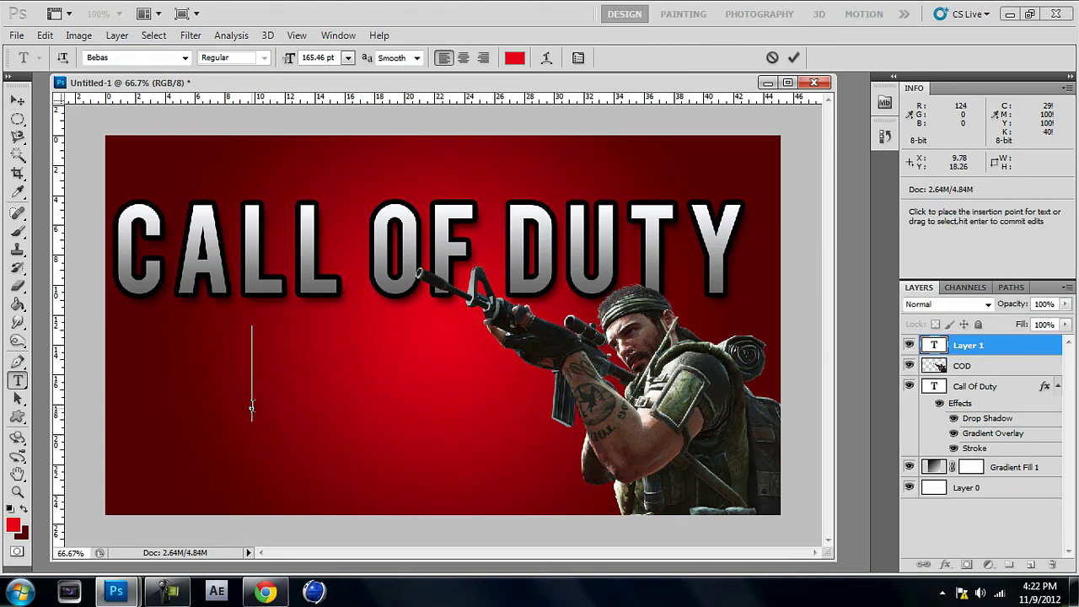
type("COMMENTAT")
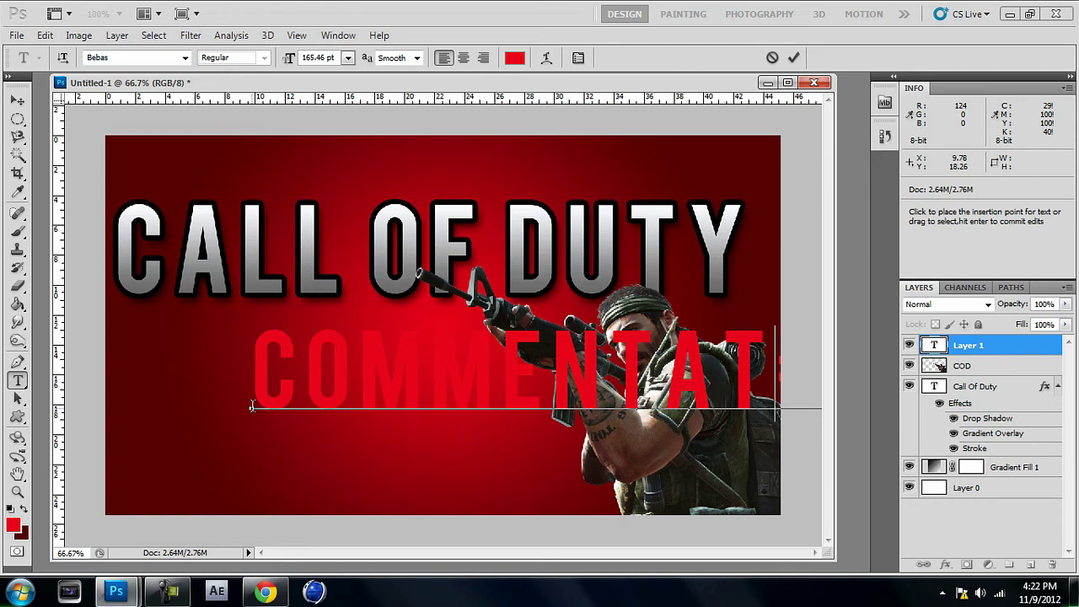
key("BackSpace")
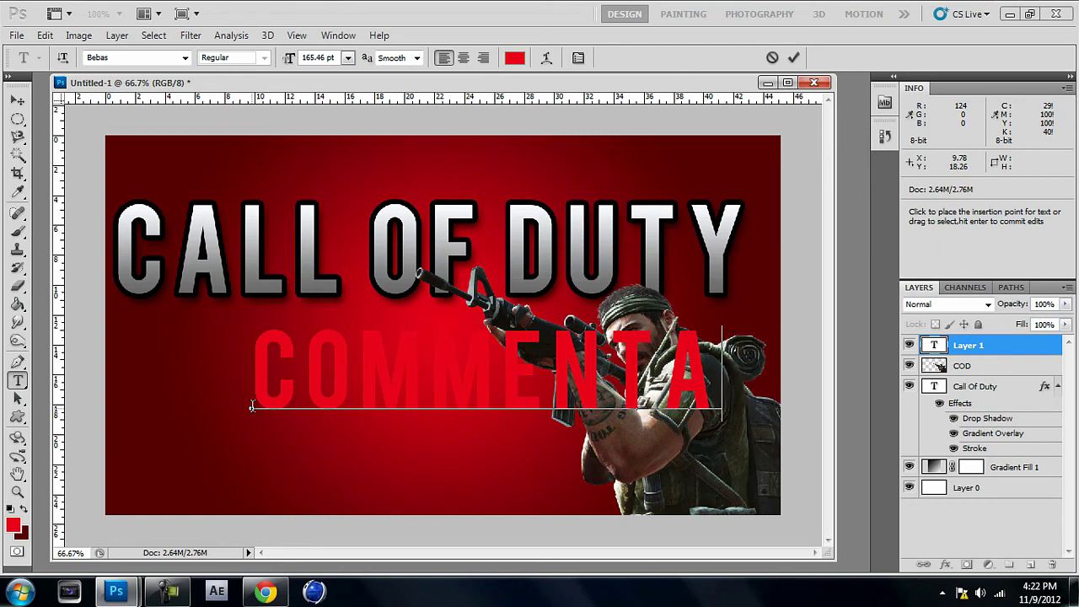
type("R")
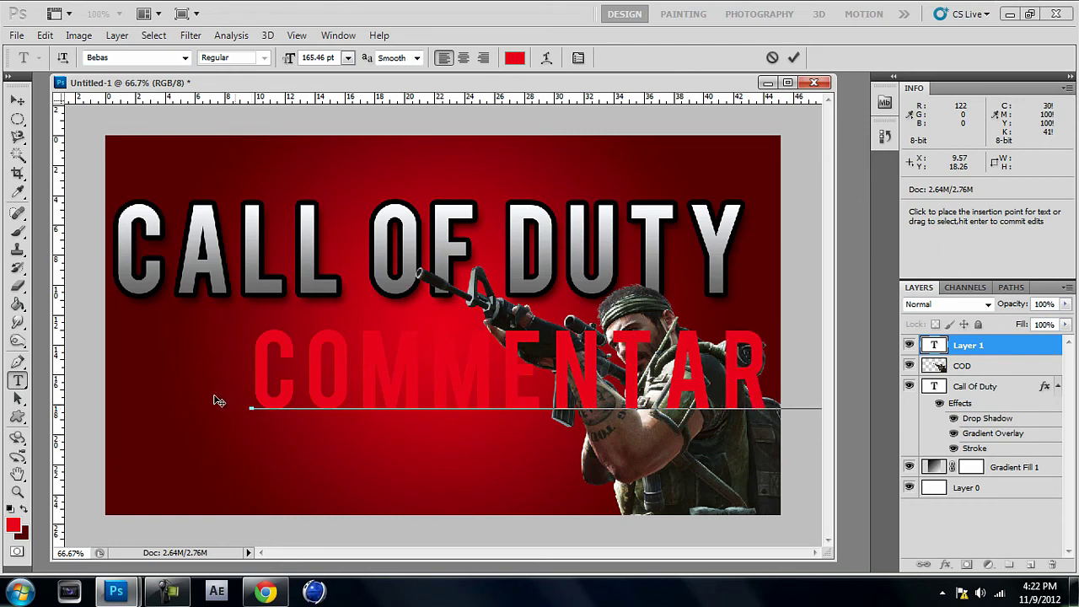
- Move the Commentary text beneath the start of the title, scale it to about 73%, and apply the transformation
left_click(18, 100)
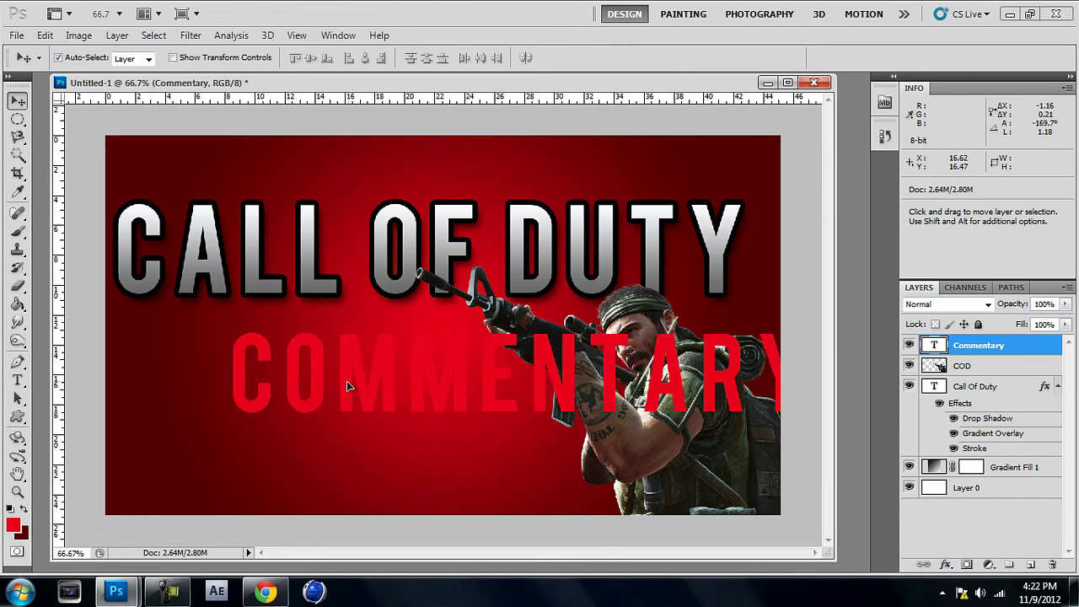
left_click_drag(347, 381, 247, 388)
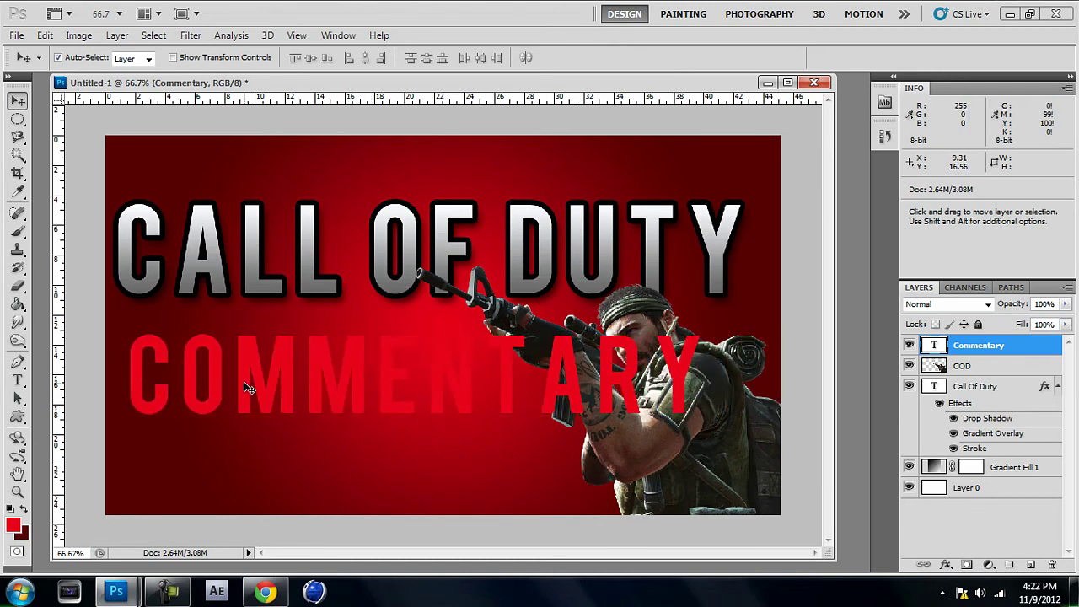
key("ctrl+t")
left_click_drag(712, 328, 553, 377)
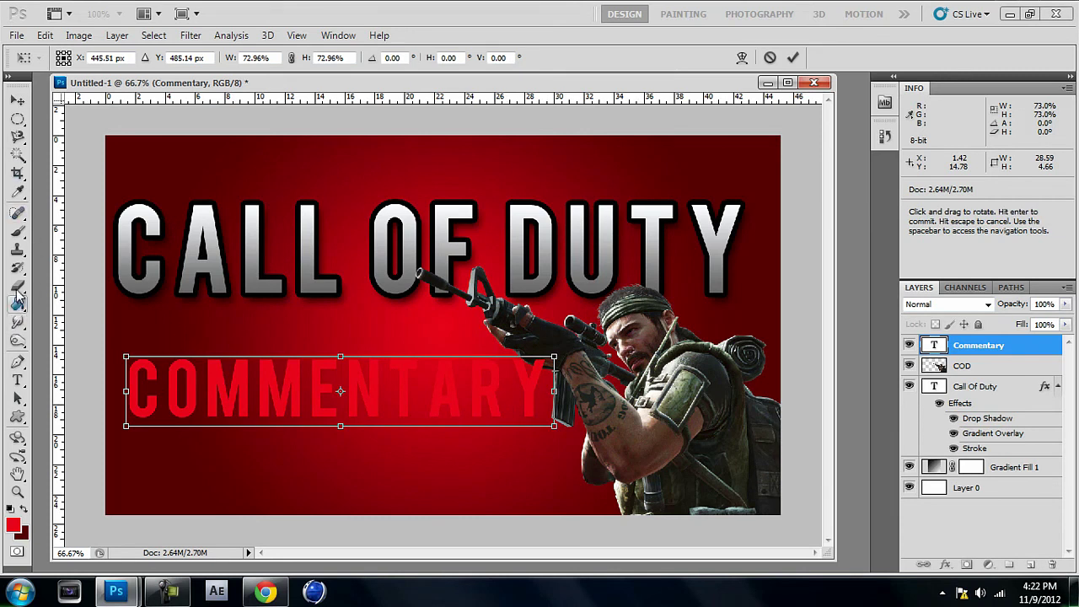
left_click(17, 380)
left_click(447, 221)
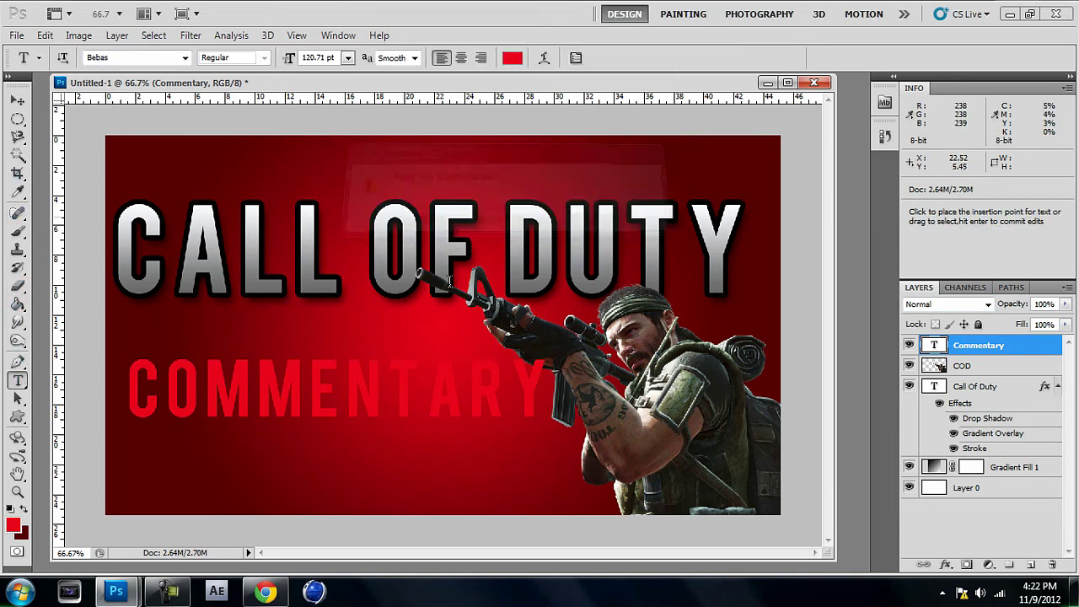
- Change the colour of the whole Commentary text to white (ffffff) and commit the edit
left_click_drag(552, 391, 131, 386)
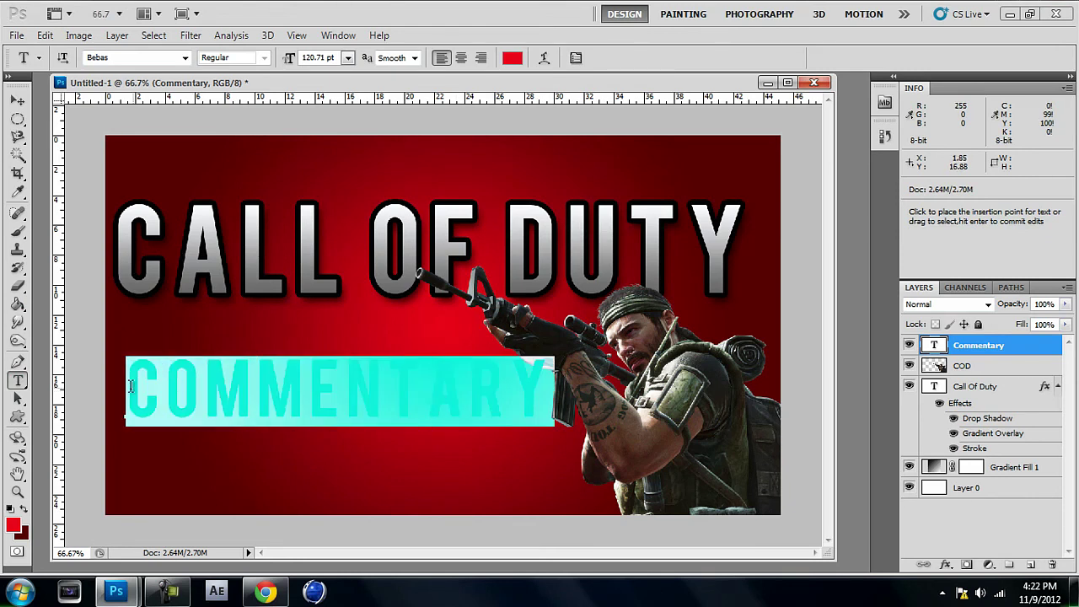
left_click(512, 57)
left_click_drag(650, 293, 625, 283)
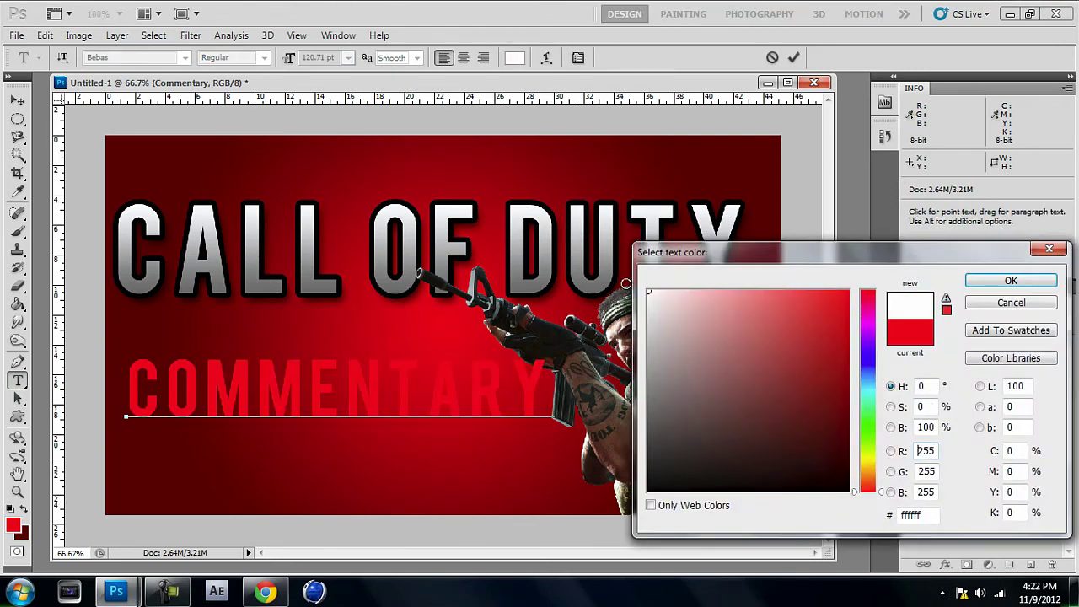
left_click(1011, 280)
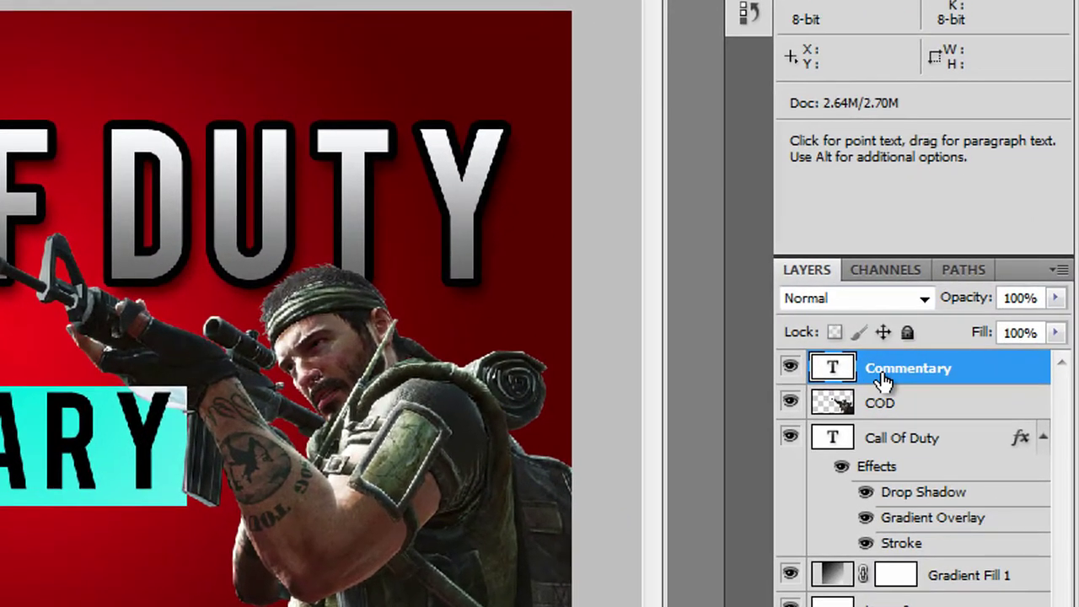
left_click(959, 348)
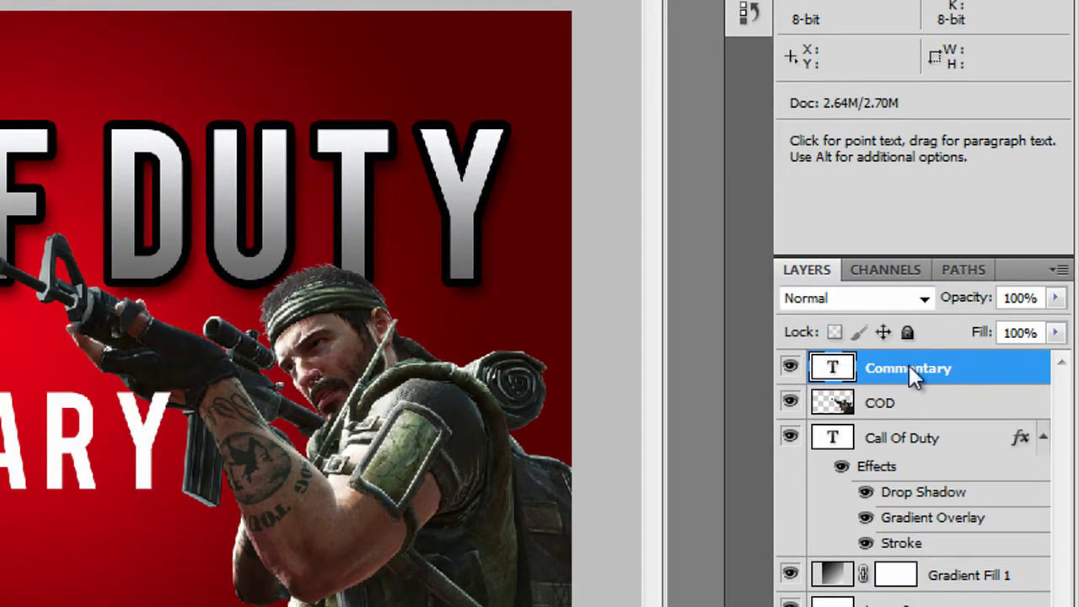
- Add a 7 px black outside Stroke to the Commentary layer in its blending options
right_click(908, 365)
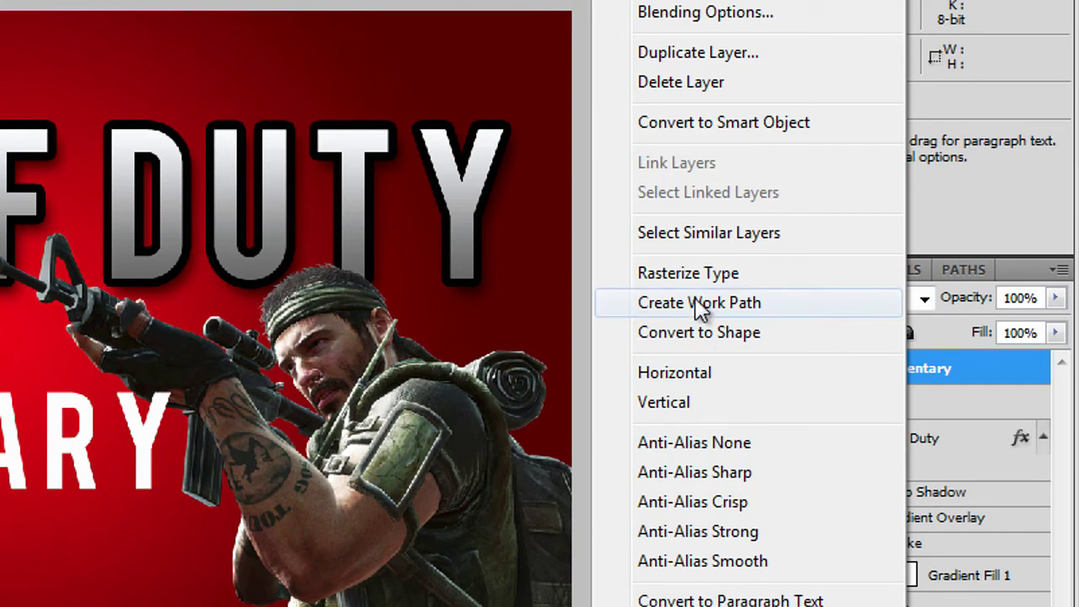
left_click(661, 14)
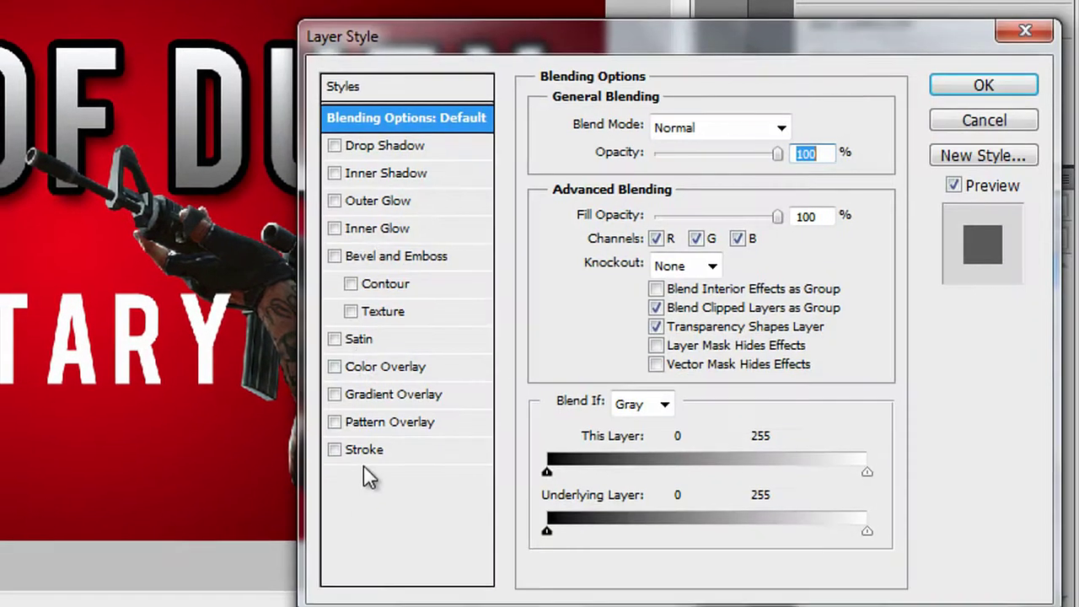
left_click(354, 453)
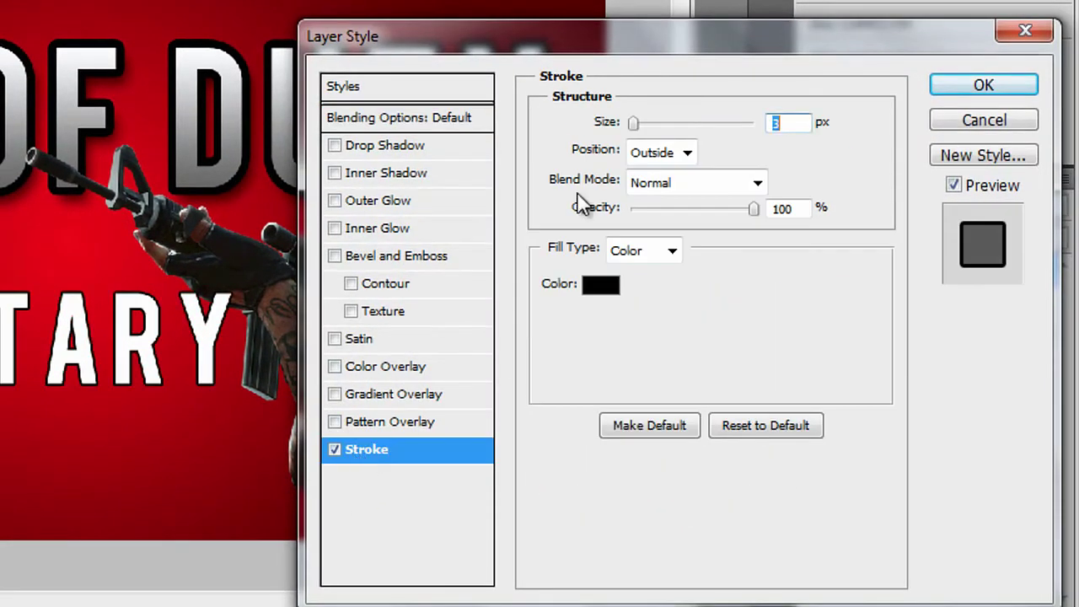
left_click_drag(642, 124, 642, 123)
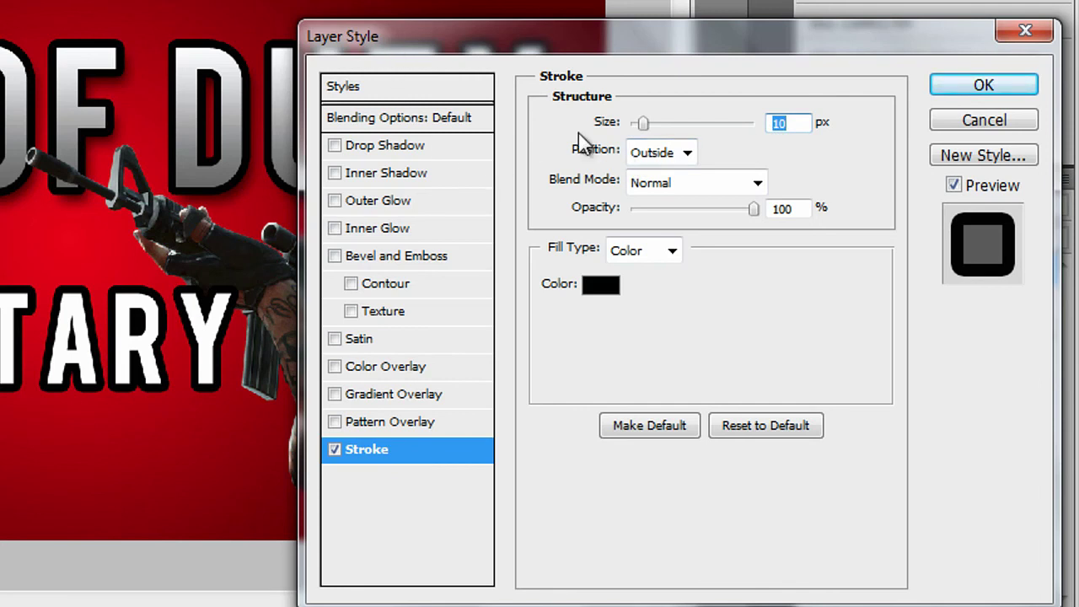
left_click_drag(642, 130, 640, 124)
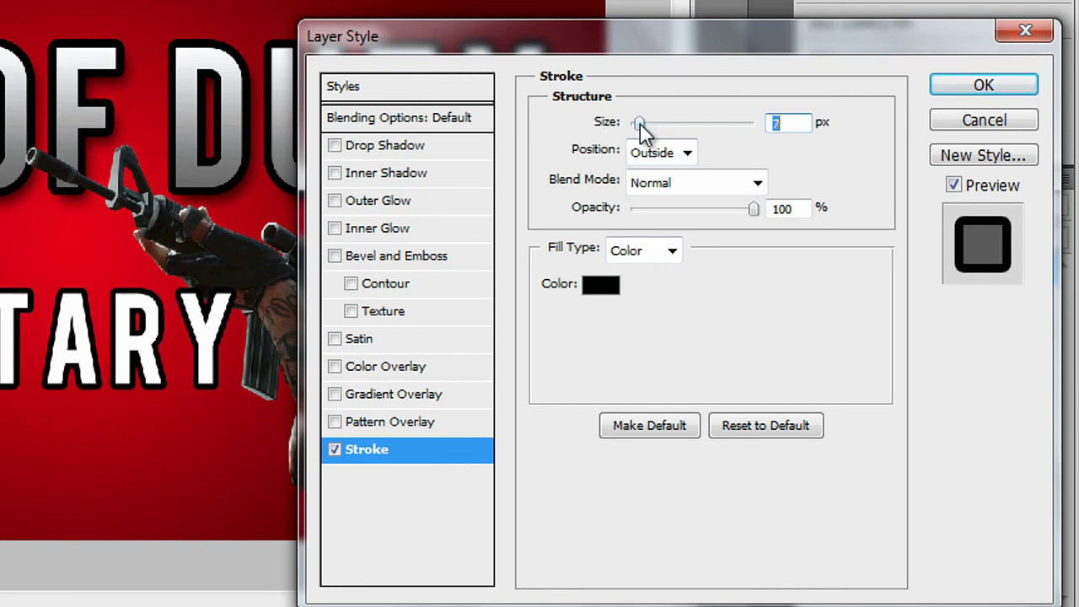
left_click_drag(363, 41, 388, 49)
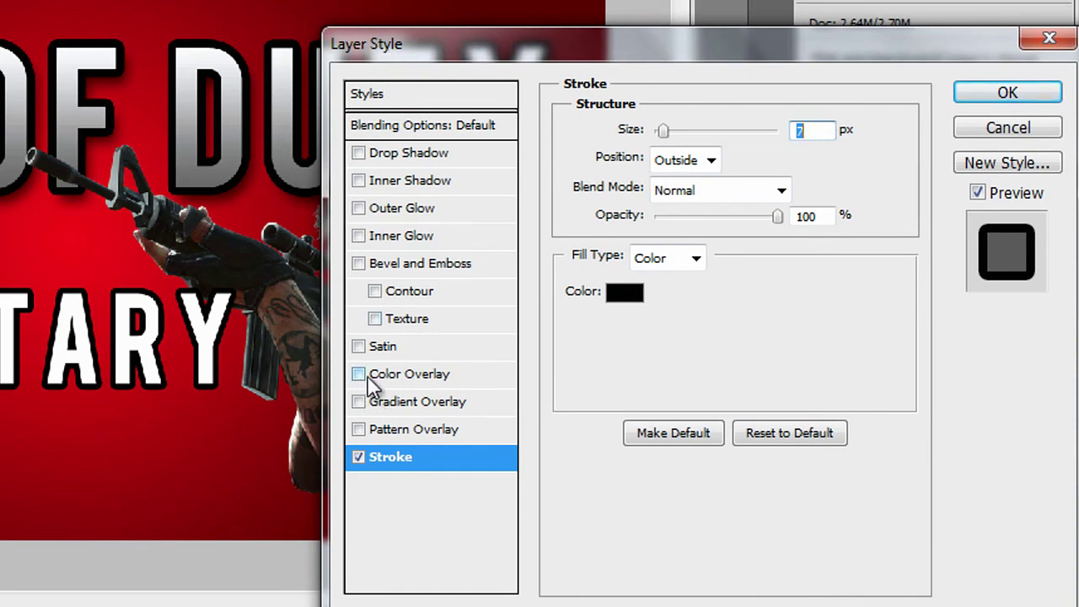
- Add a Gradient Overlay with the semi-transparent grey preset to the Commentary text and apply the layer style
left_click(412, 404)
left_click(727, 186)
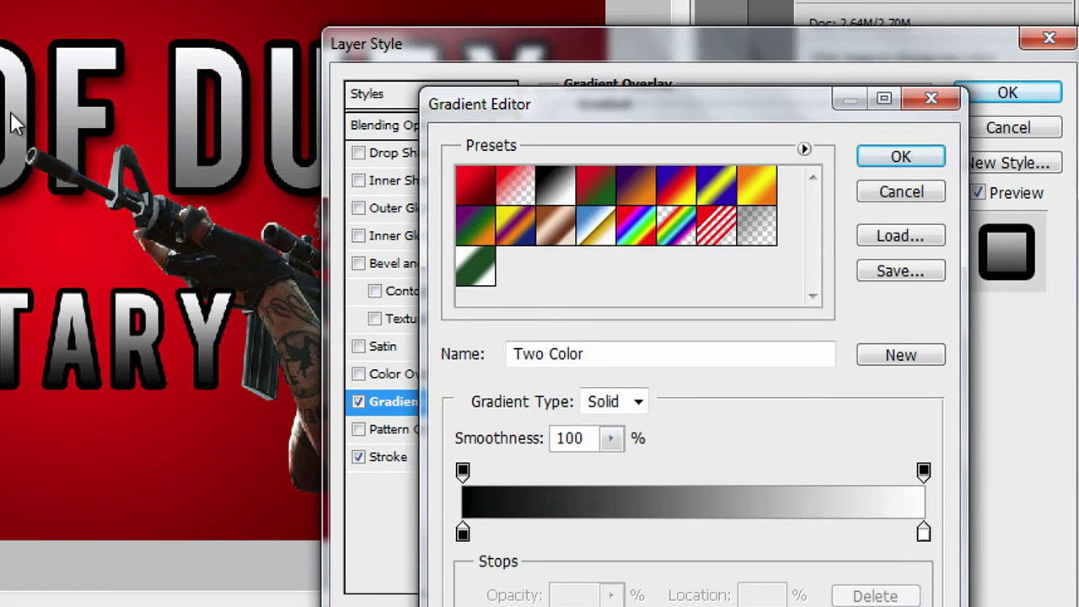
left_click(769, 232)
left_click(883, 157)
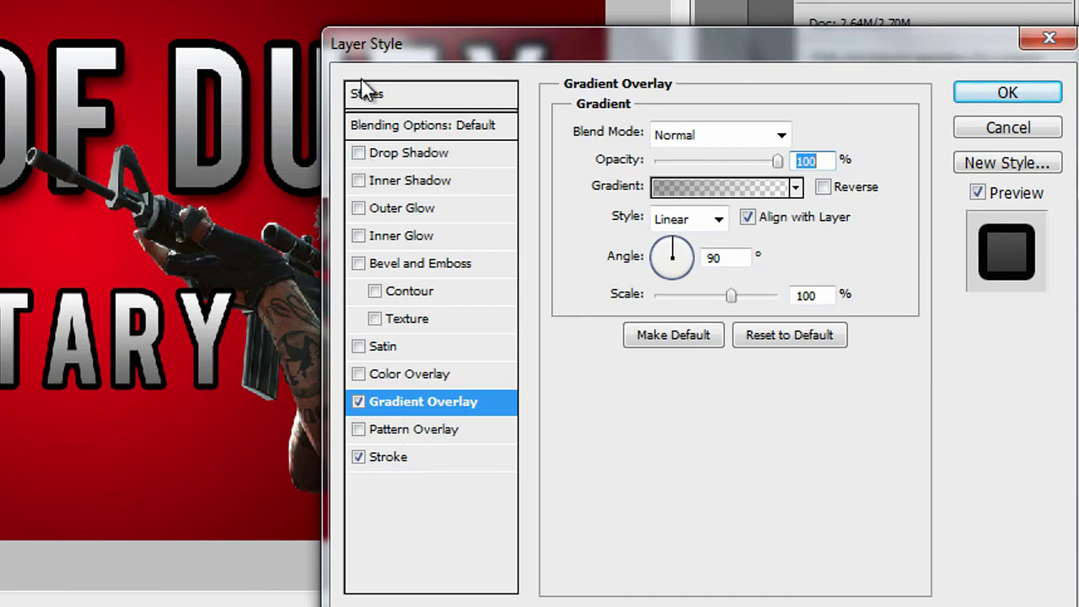
left_click_drag(393, 47, 302, 67)
left_click(910, 112)
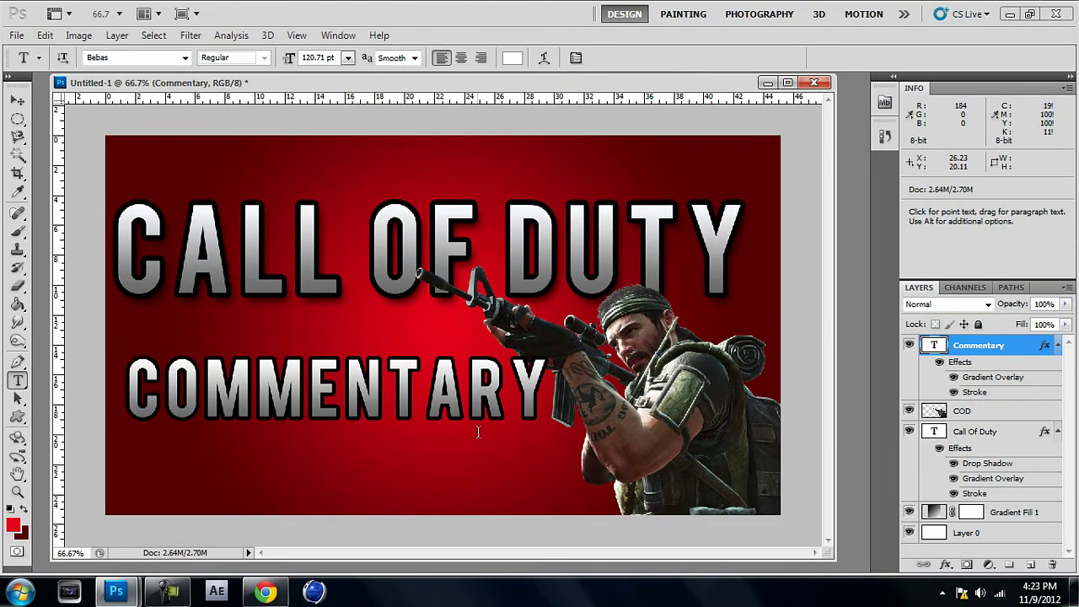
- Zoom the document out to 33.3% and create a new empty layer above the Commentary layer
left_click(16, 101)
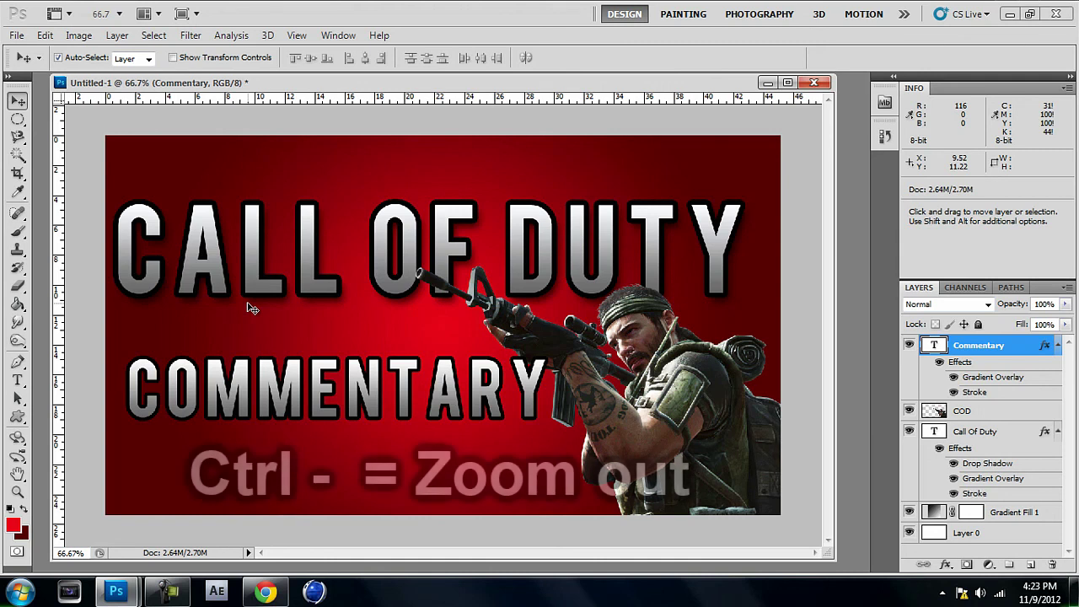
key("ctrl+minus")
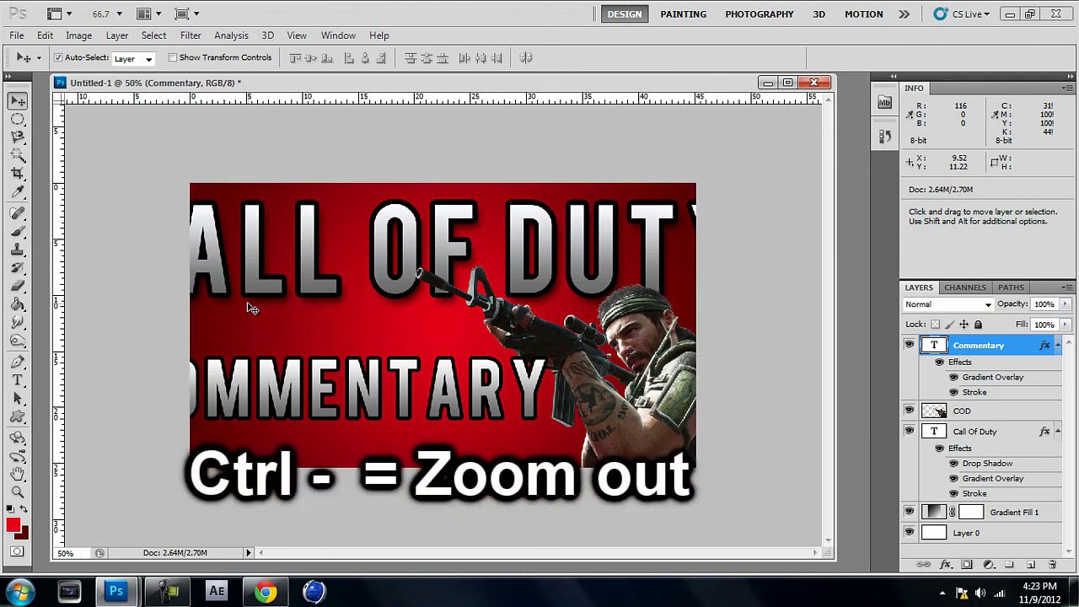
key("ctrl+minus")
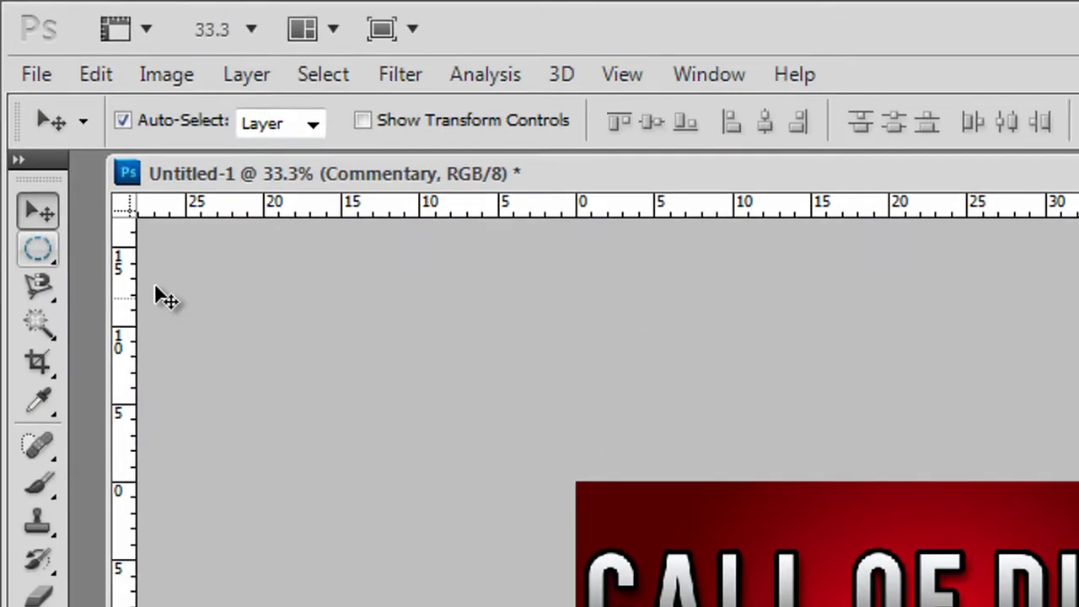
left_click(246, 76)
mouse_move(474, 101)
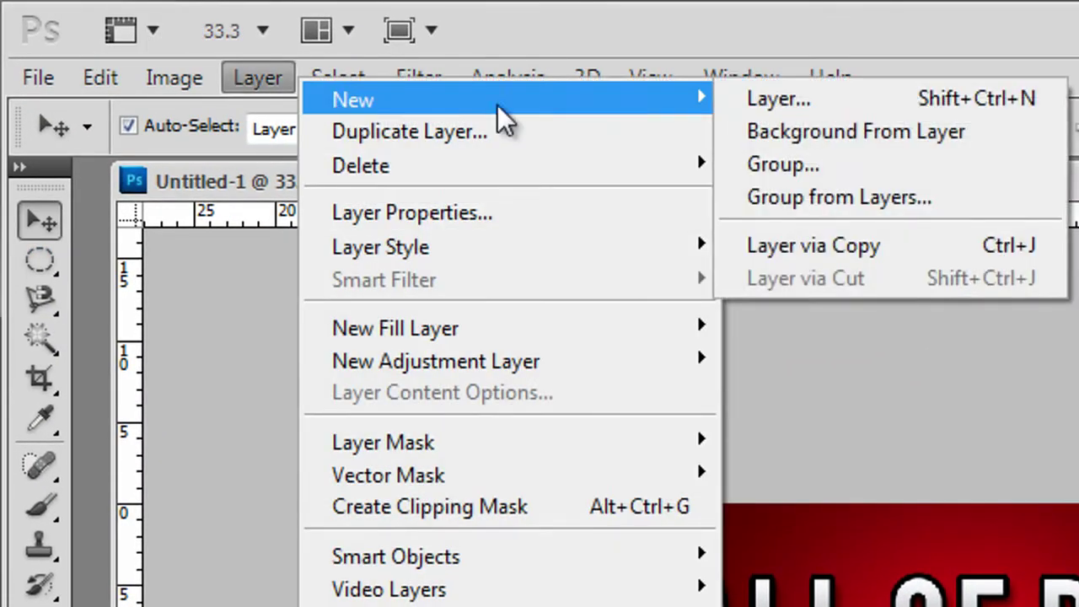
left_click(701, 85)
left_click(886, 274)
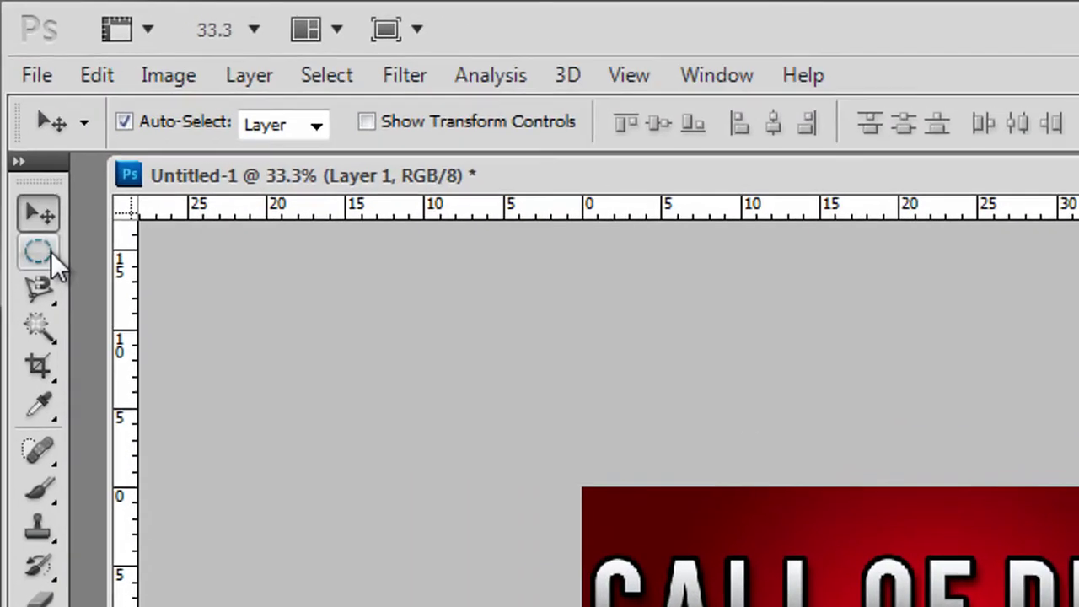
- Draw a large elliptical marquee selection over the upper part of the canvas, its lower edge curving through the Call Of Duty title
left_click(18, 119)
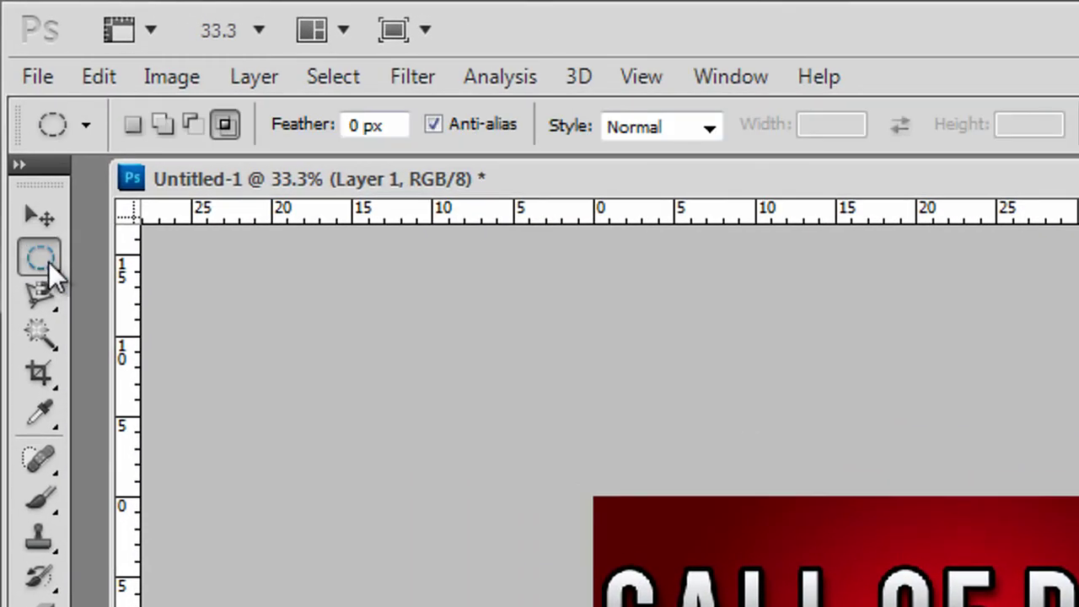
left_click(55, 265)
left_click(41, 249)
left_click(61, 256)
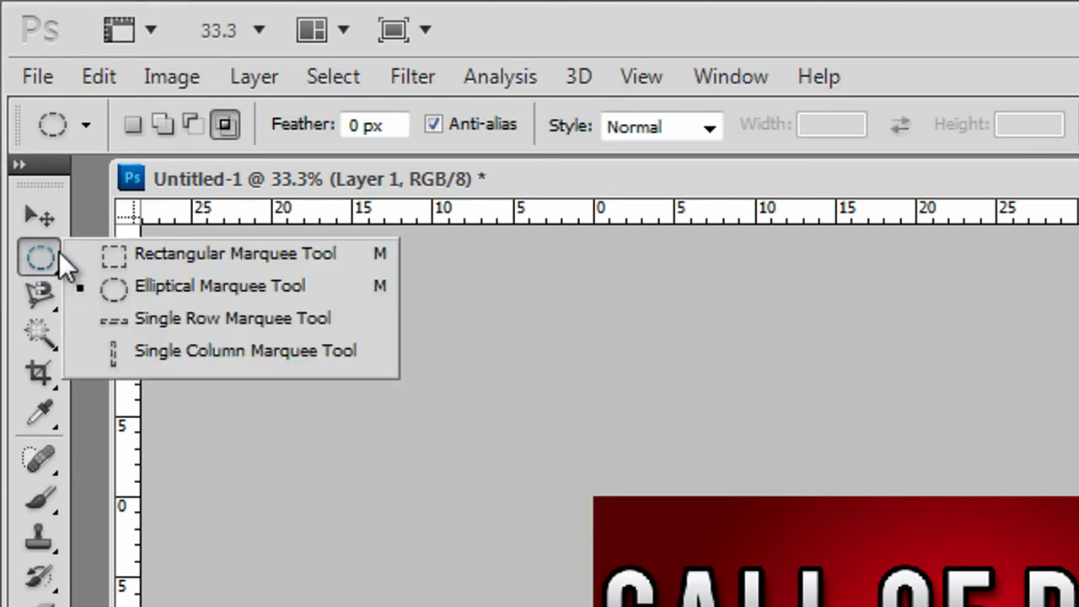
left_click(48, 258)
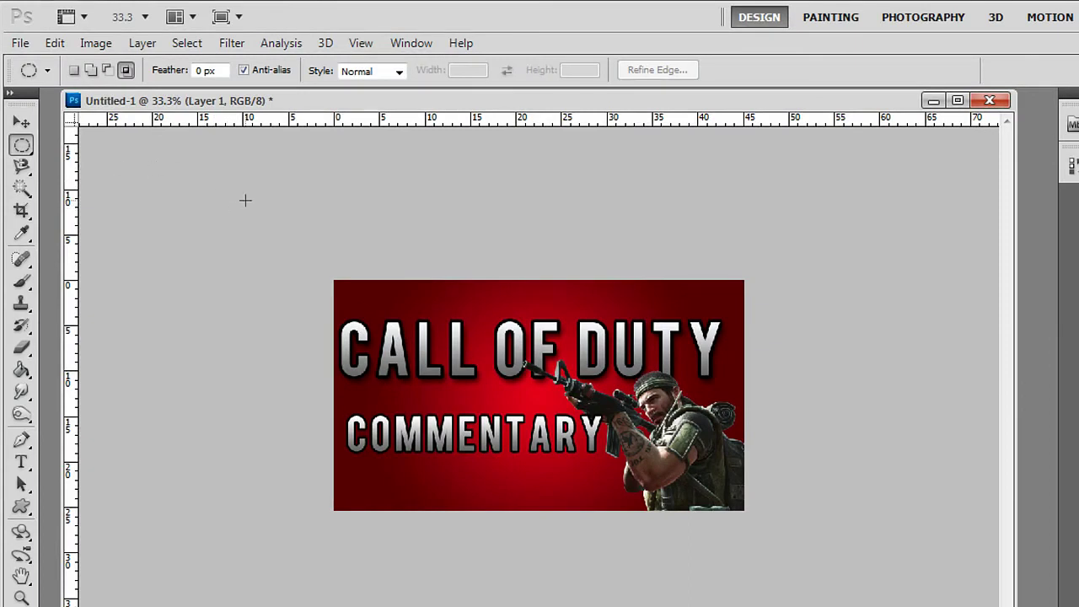
left_click(795, 367)
key("ctrl+z")
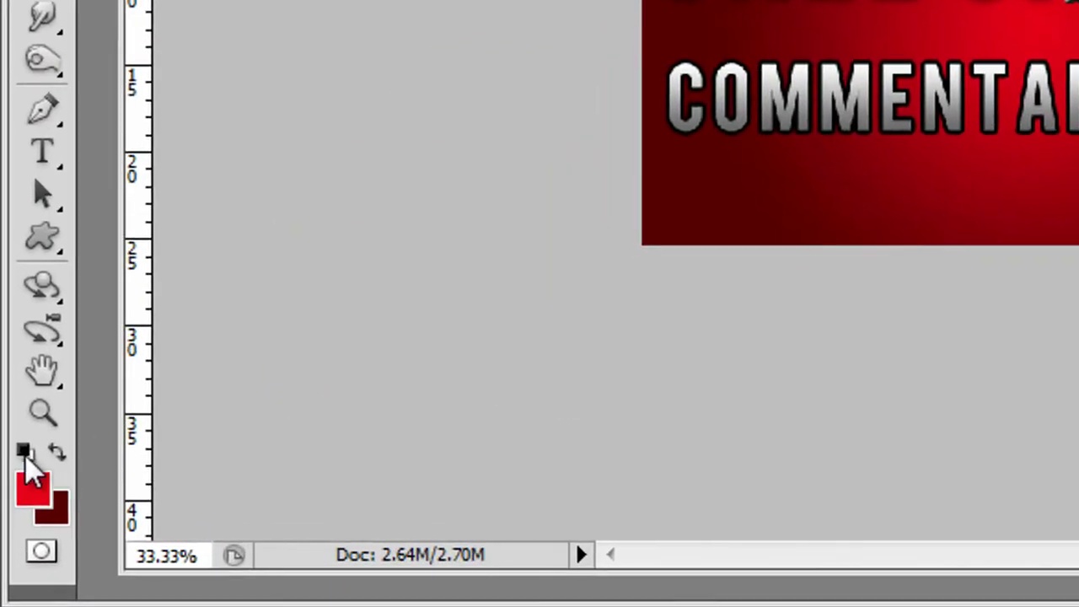
- Set the foreground colour to white and the background colour to black, and activate the Gradient Tool
left_click(26, 456)
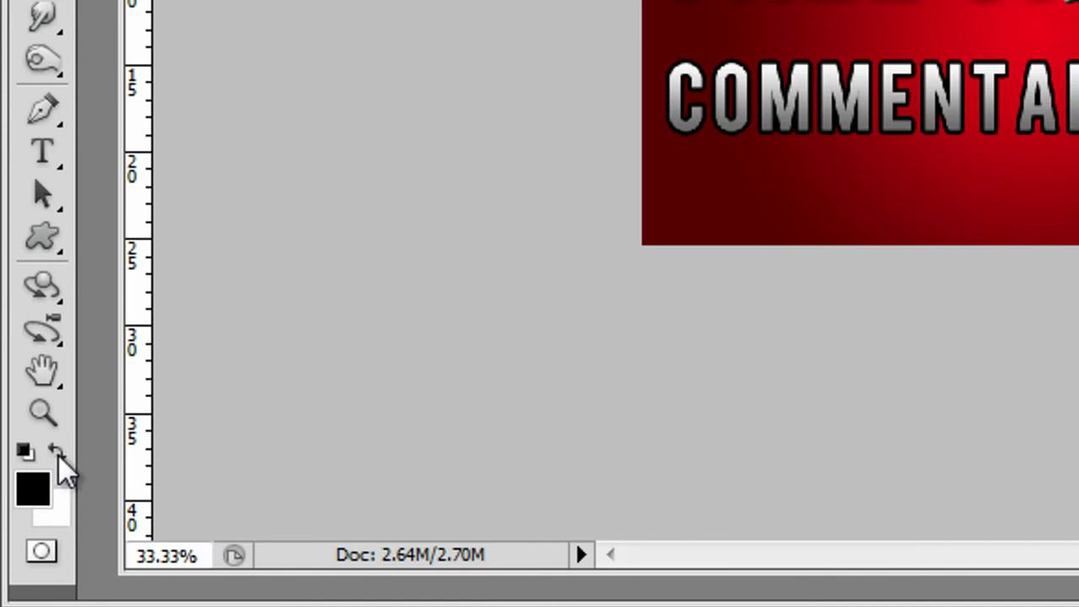
left_click(58, 453)
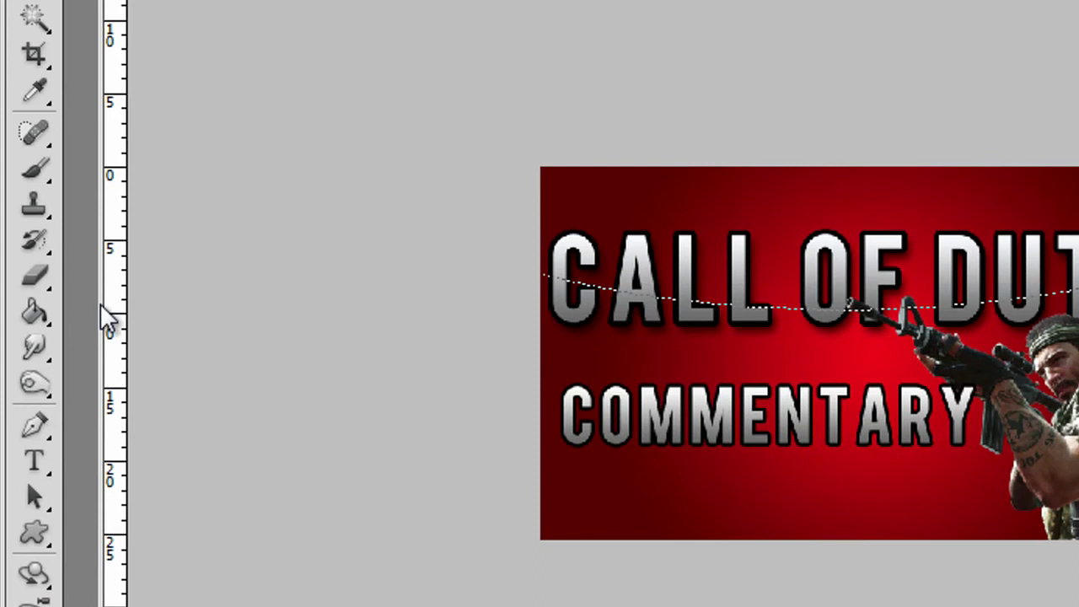
left_click(41, 310)
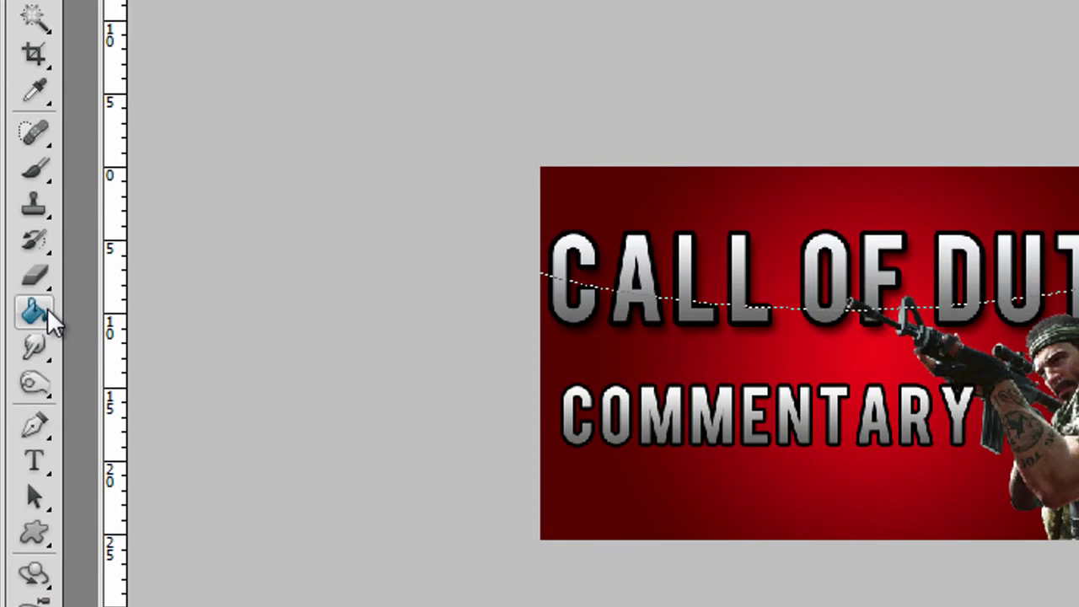
key("ctrl+d")
right_click(36, 320)
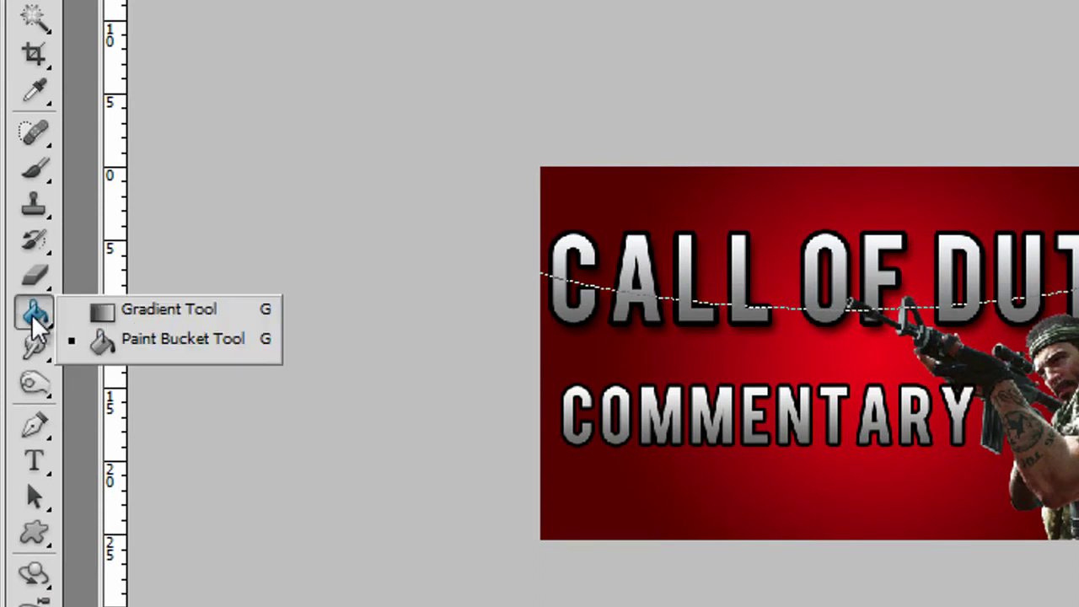
left_click(125, 312)
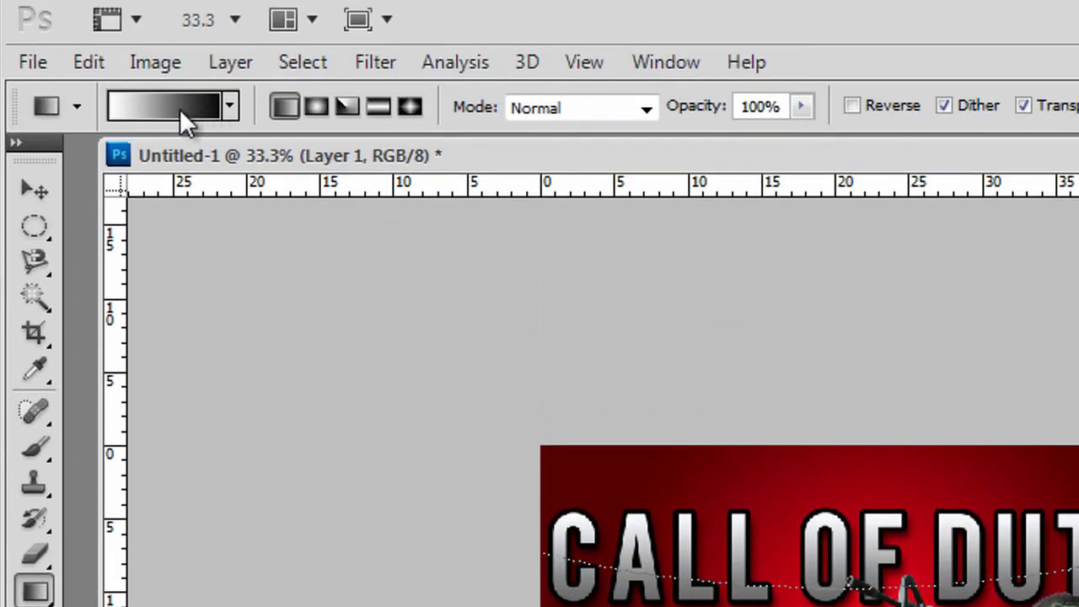
- Fill the elliptical selection on Layer 1 with a linear Foreground to Transparent gradient, fading downward from the canvas's top edge
left_click(180, 20)
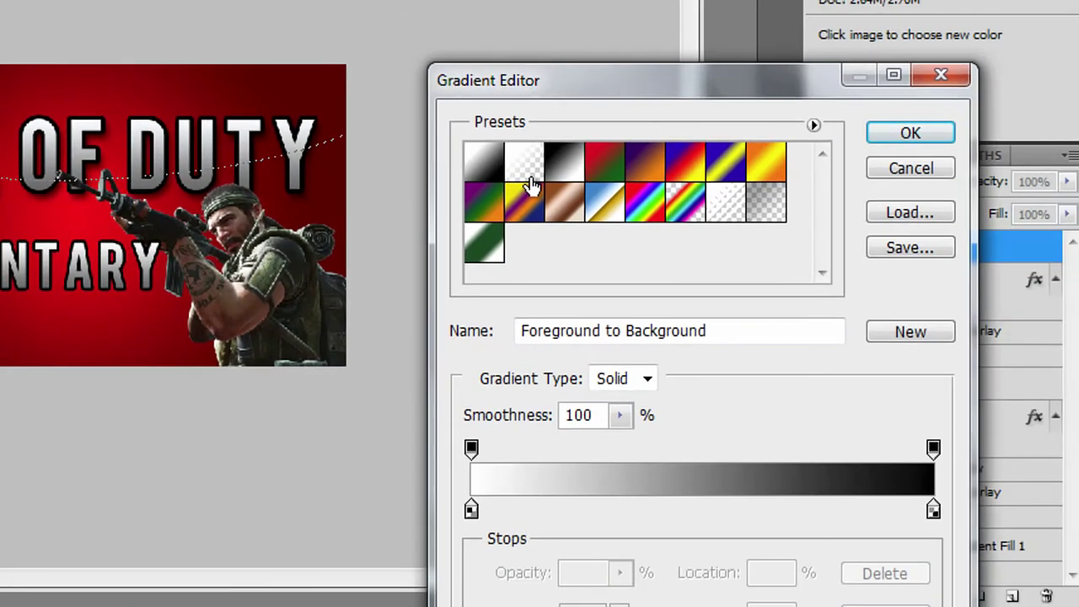
left_click(723, 257)
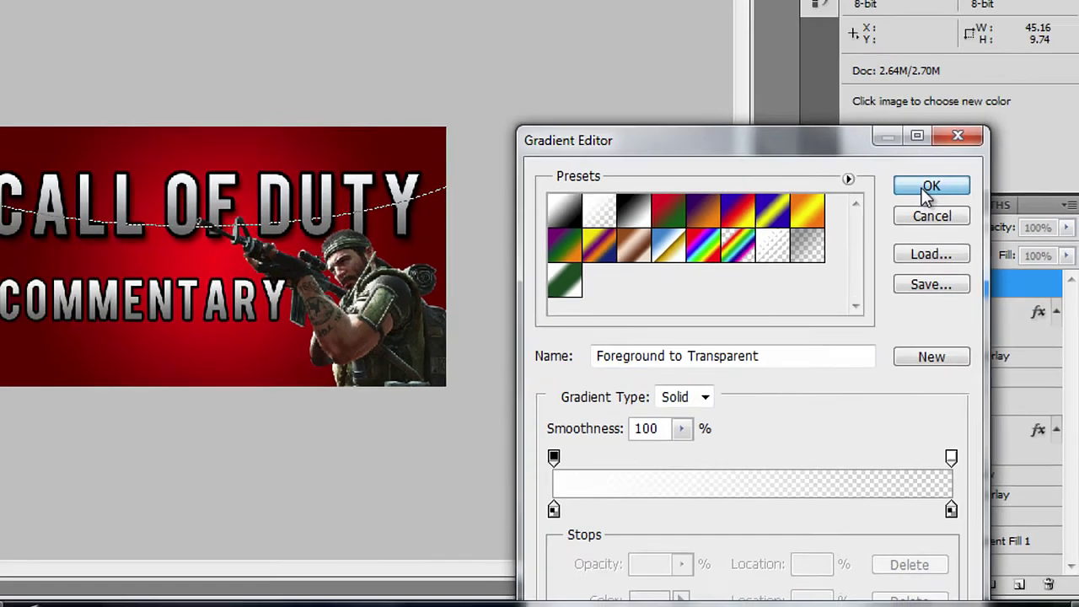
left_click(910, 133)
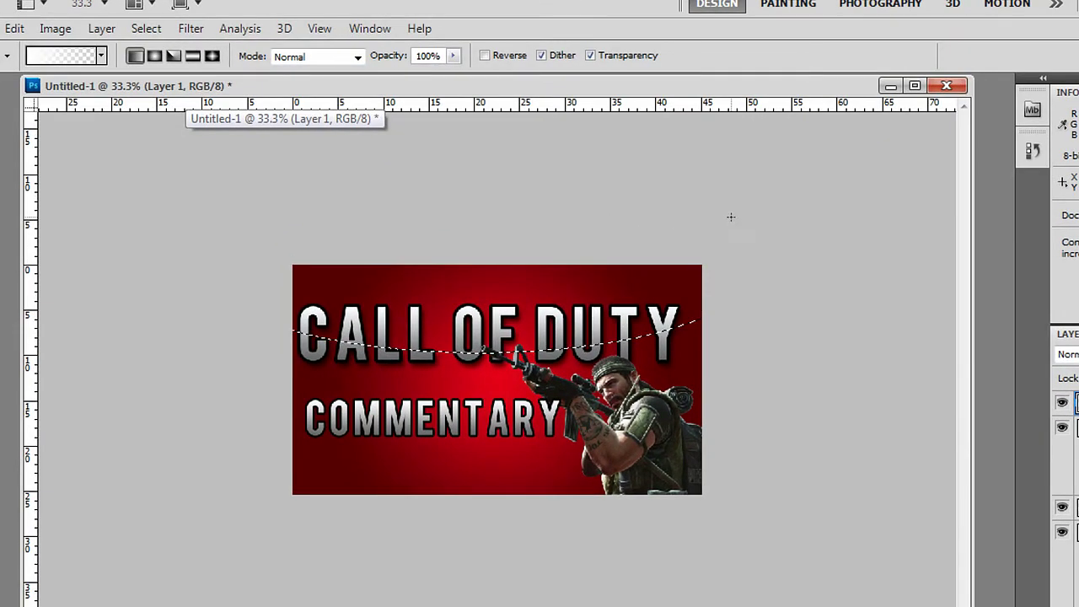
left_click_drag(683, 267, 682, 332)
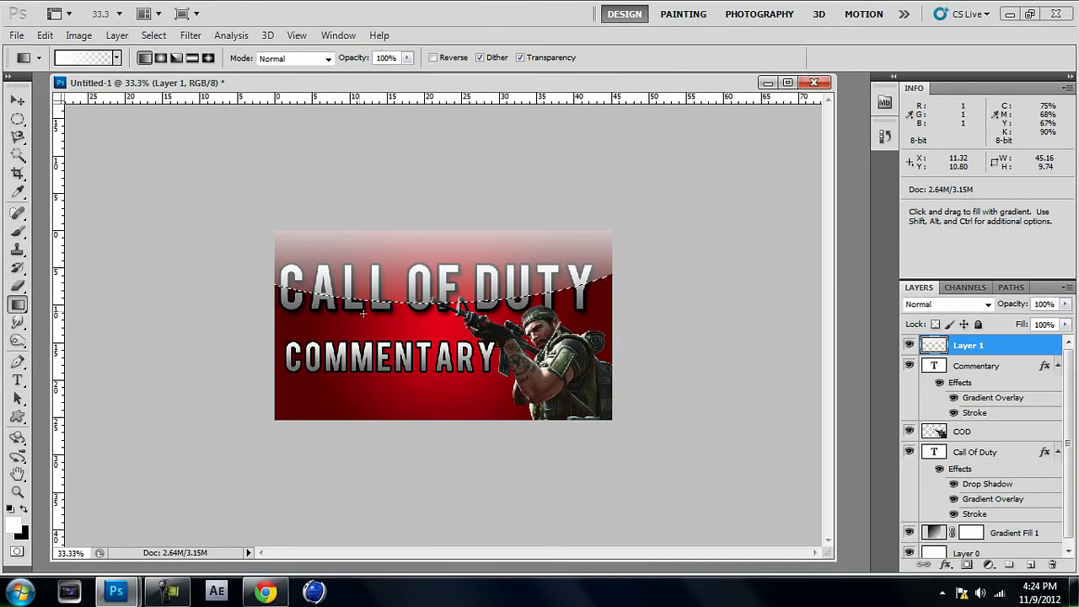
- Deselect the ellipse and move Layer 1 below the Call Of Duty text layer, directly above Gradient Fill 1
left_click(14, 101)
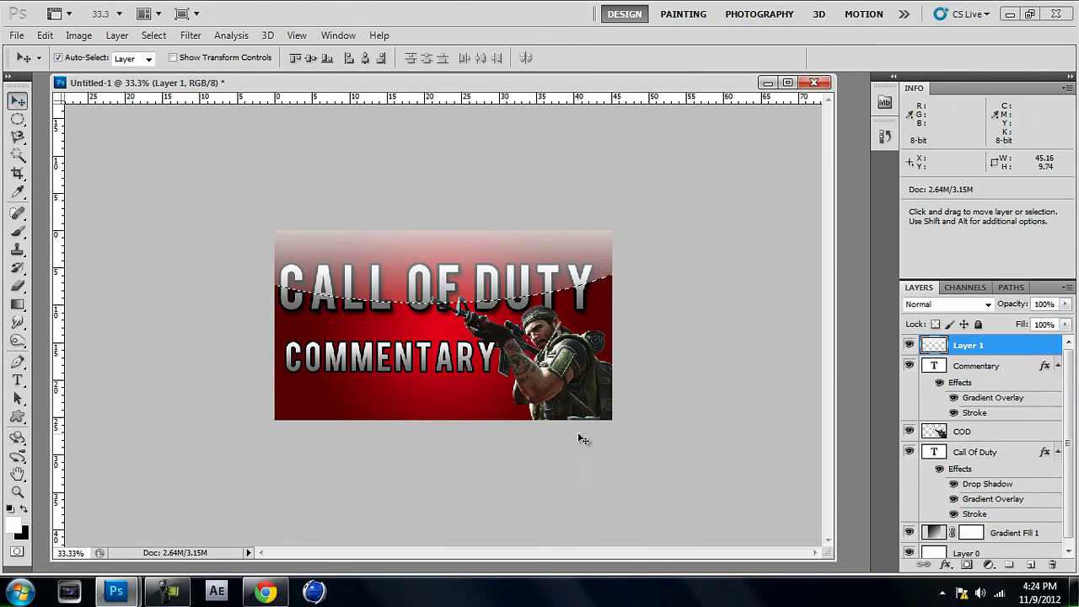
key("ctrl+d")
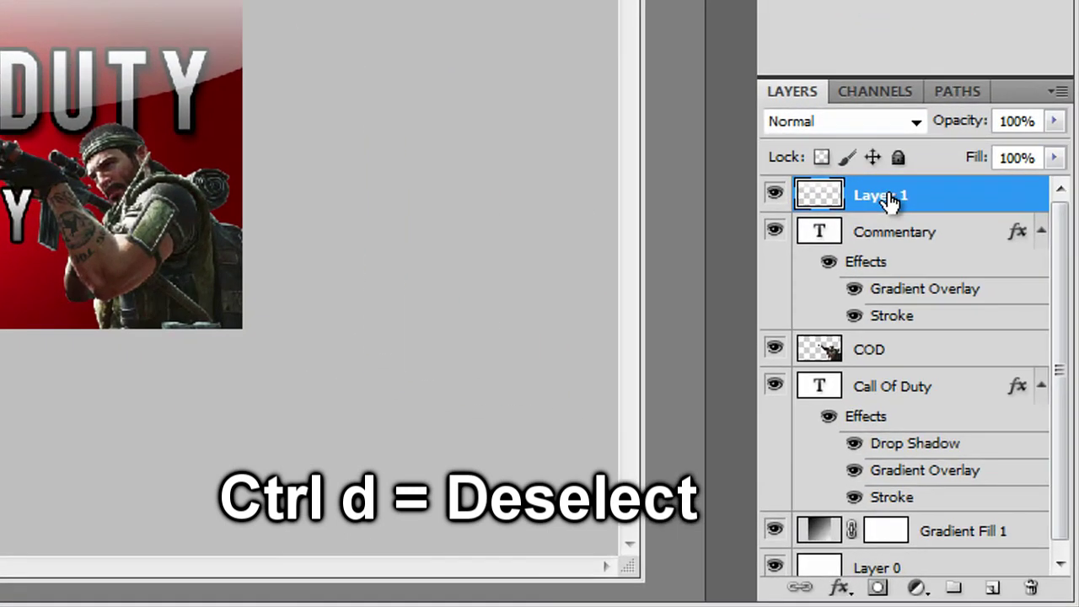
left_click_drag(890, 198, 919, 519)
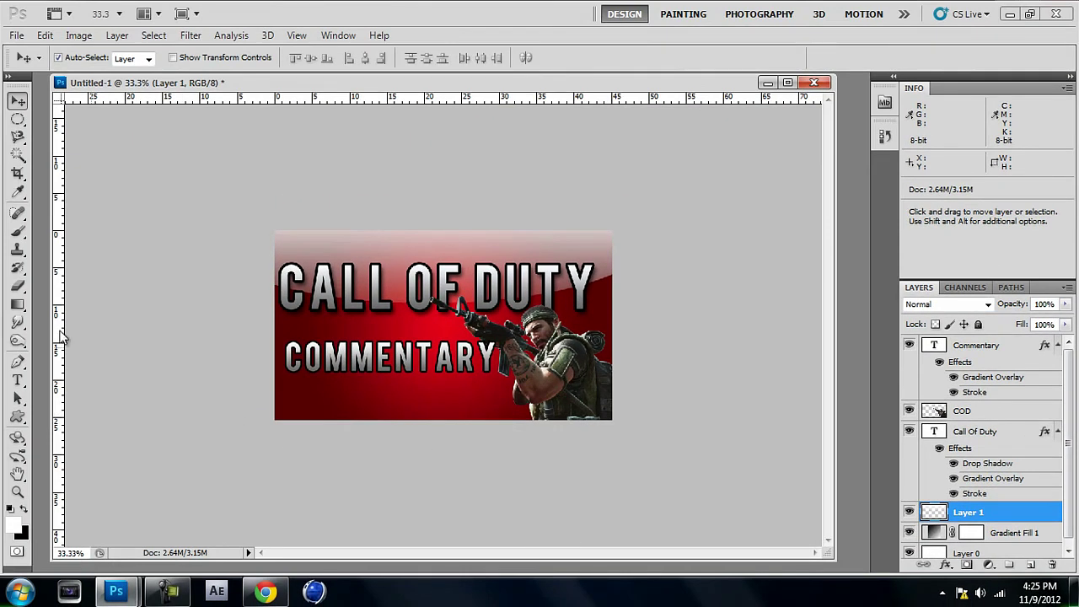
double_click(285, 10)
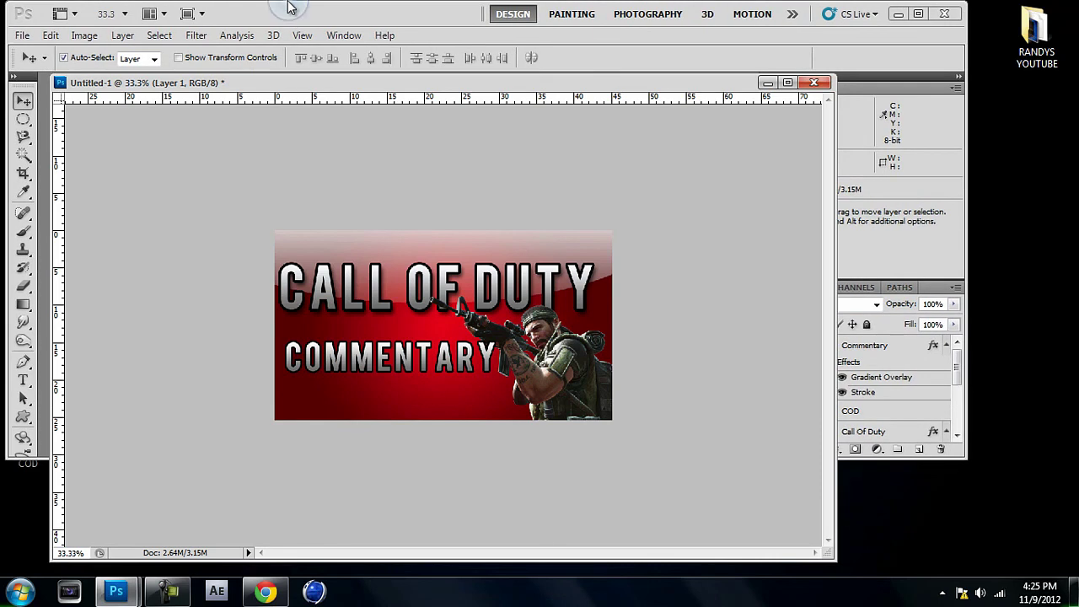
double_click(288, 6)
left_click_drag(264, 85, 277, 86)
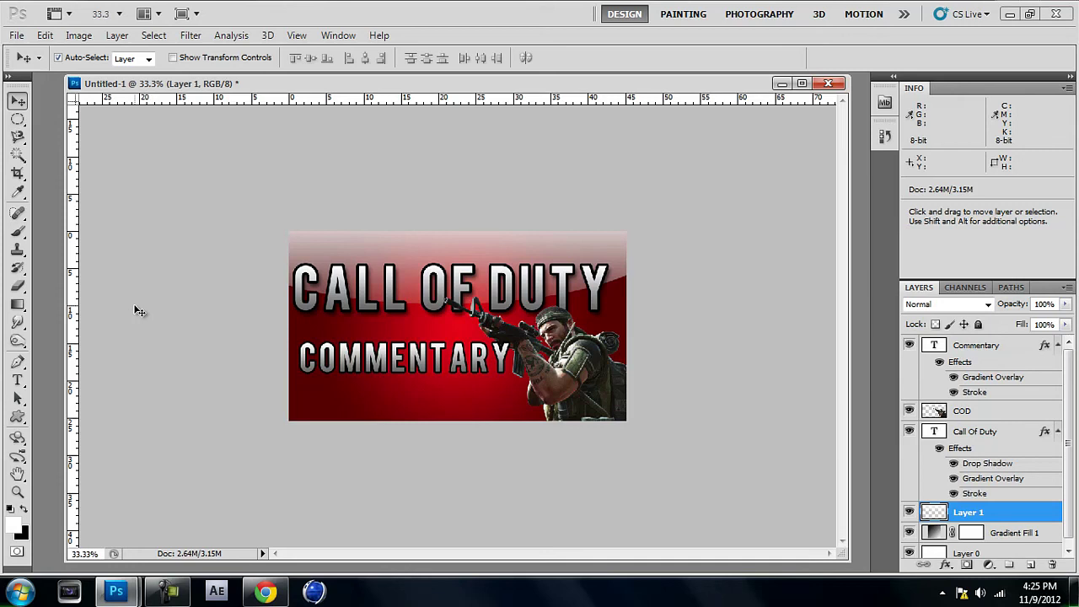
left_click(168, 591)
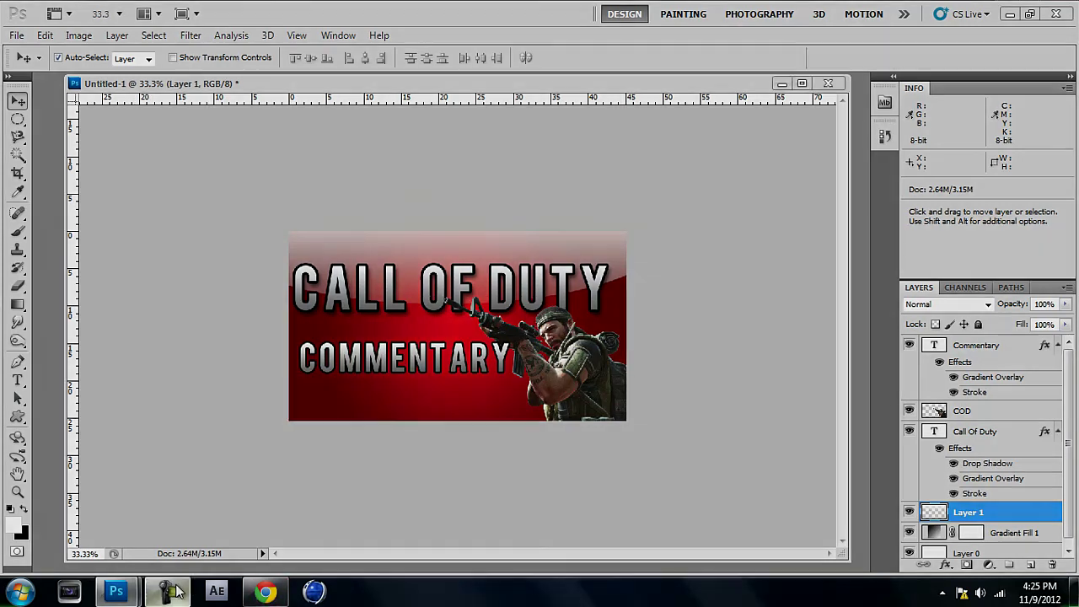